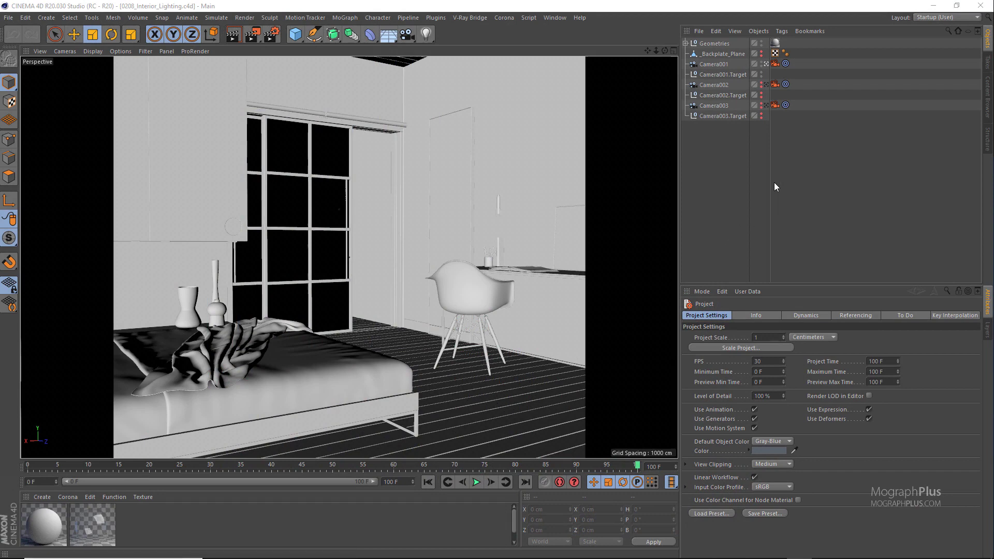
Step: Compare the Camera001, Camera002 and Camera003 views, then move _Backplate_Plane above Geometries
click(767, 64)
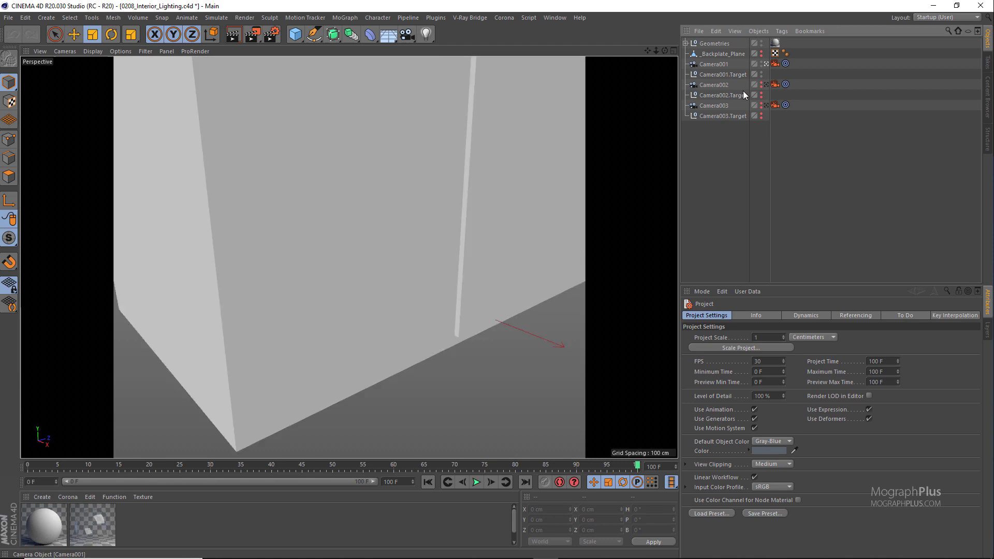
scroll(418, 237, down, 10)
alt+drag(306, 275, 363, 197)
click(767, 84)
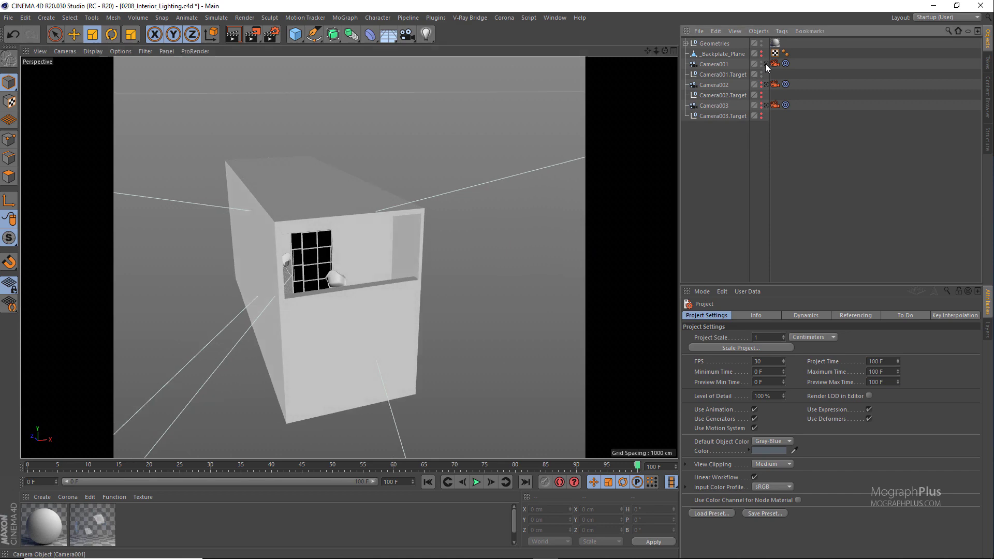
click(767, 105)
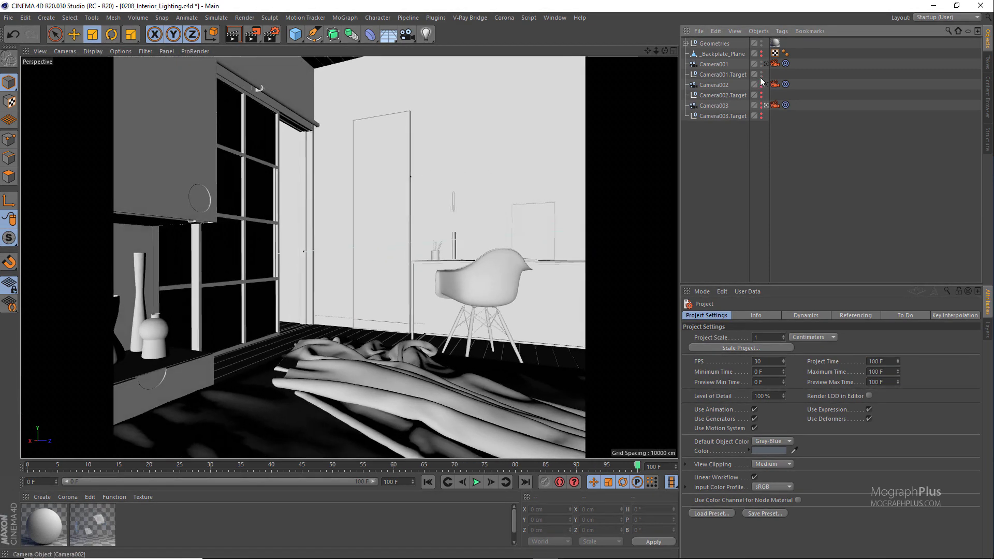
click(766, 63)
click(766, 63)
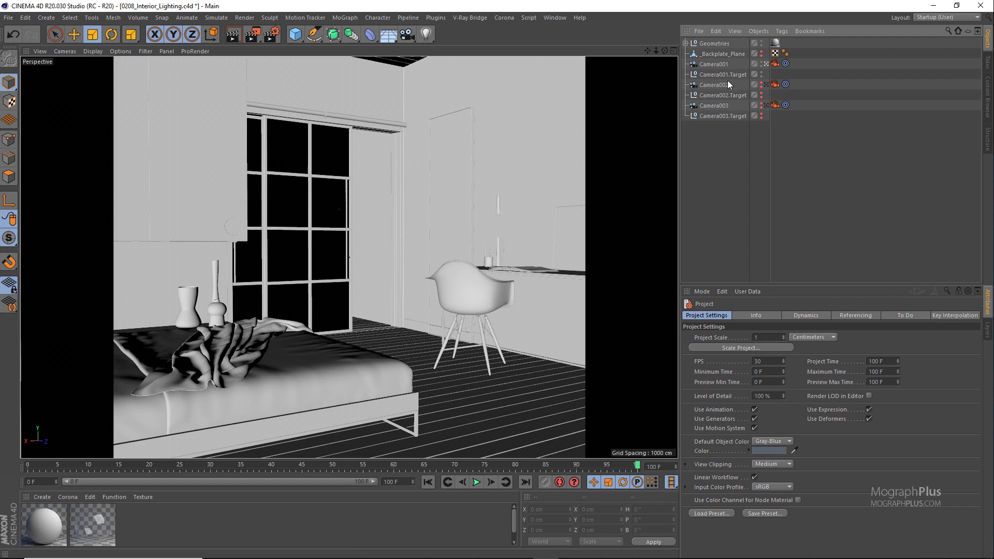
drag(723, 43, 724, 41)
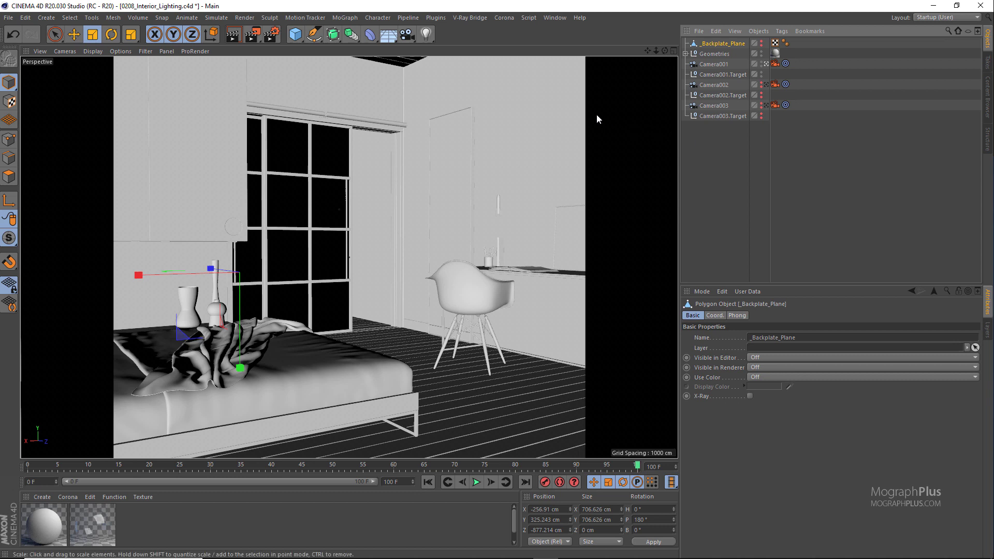
Step: Show Material.1's Diffuse settings: 100% level with a light grey colour
click(33, 516)
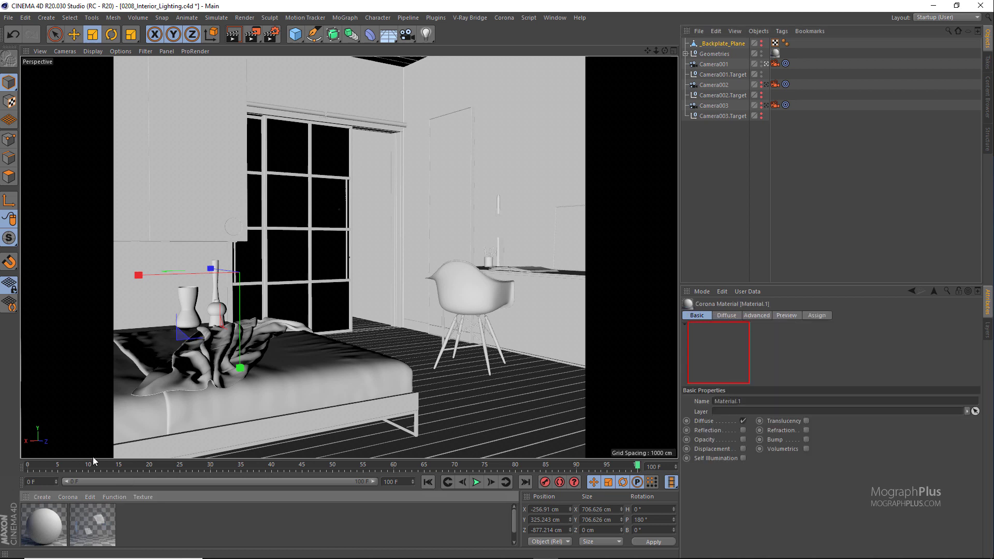
drag(98, 459, 98, 441)
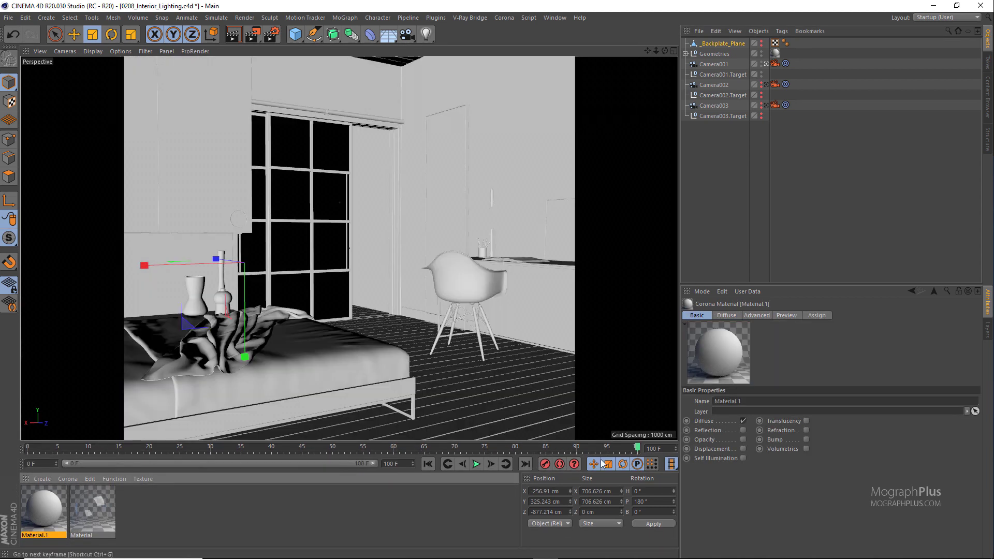
click(731, 317)
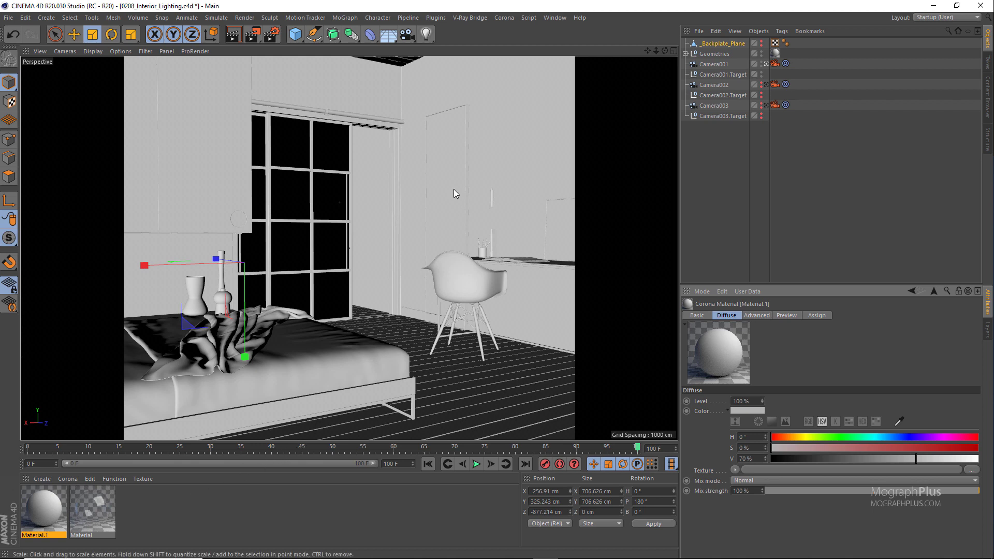
Step: Add a Corona Sun and a Corona Sky to the scene
click(500, 18)
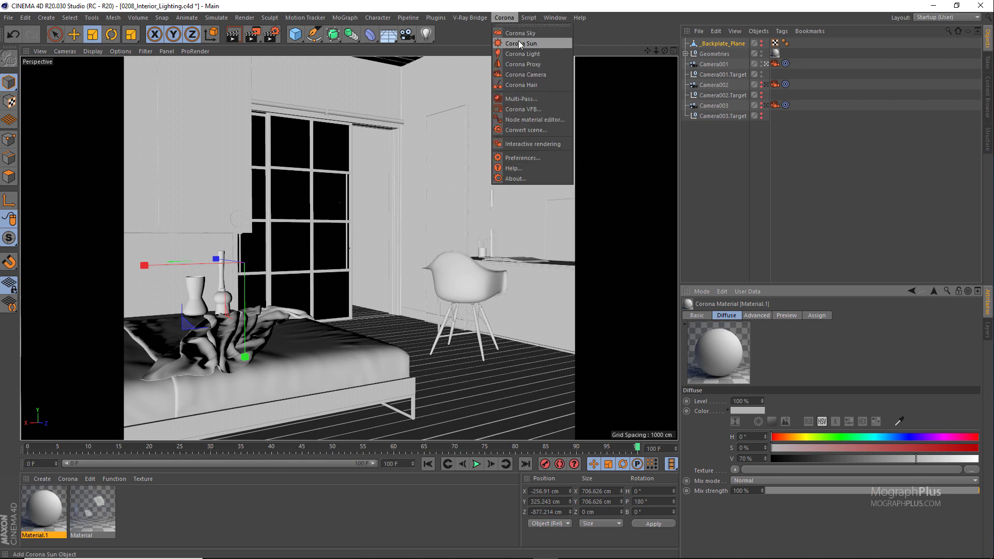
click(518, 41)
click(512, 19)
click(518, 33)
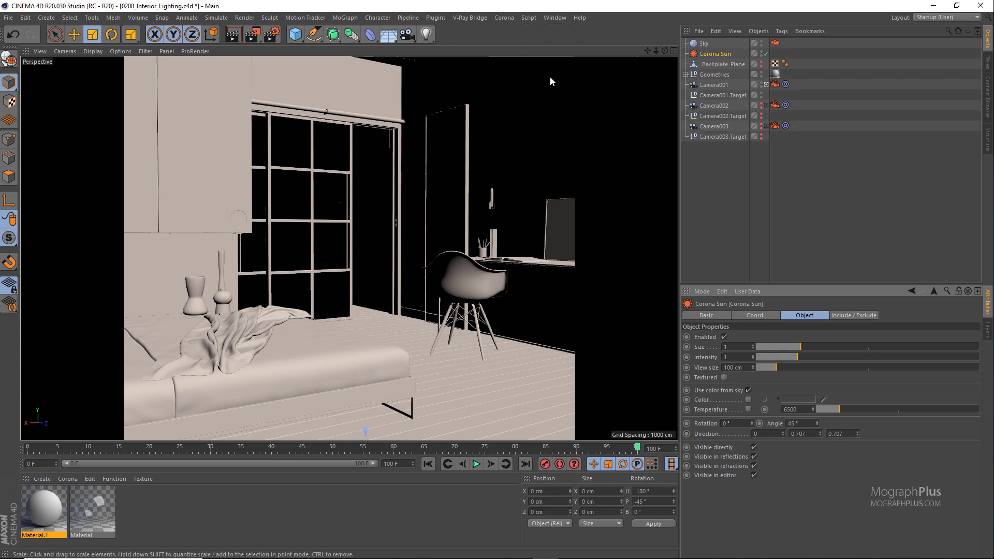
Step: Switch to the four-view layout and start Corona interactive rendering
middle_click(592, 175)
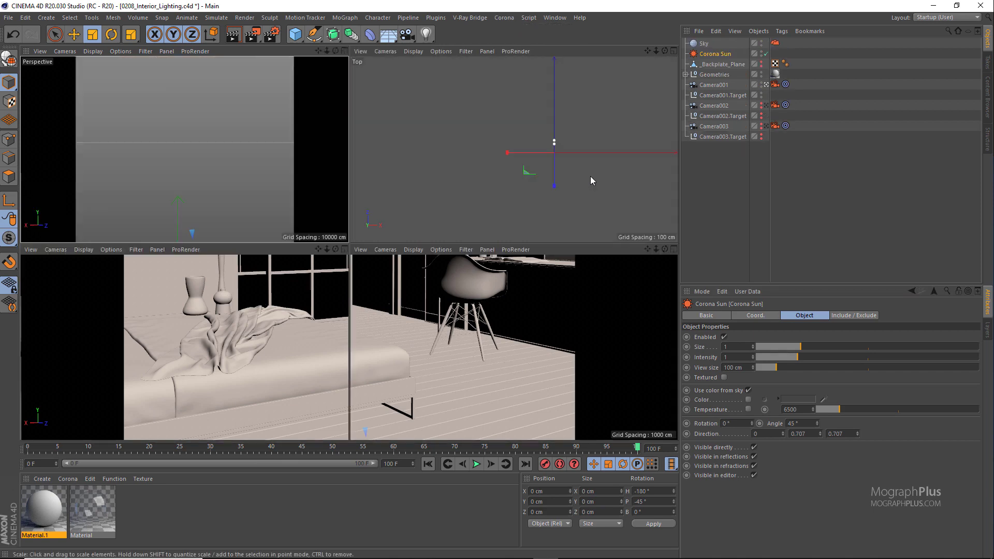
scroll(564, 157, up, 6)
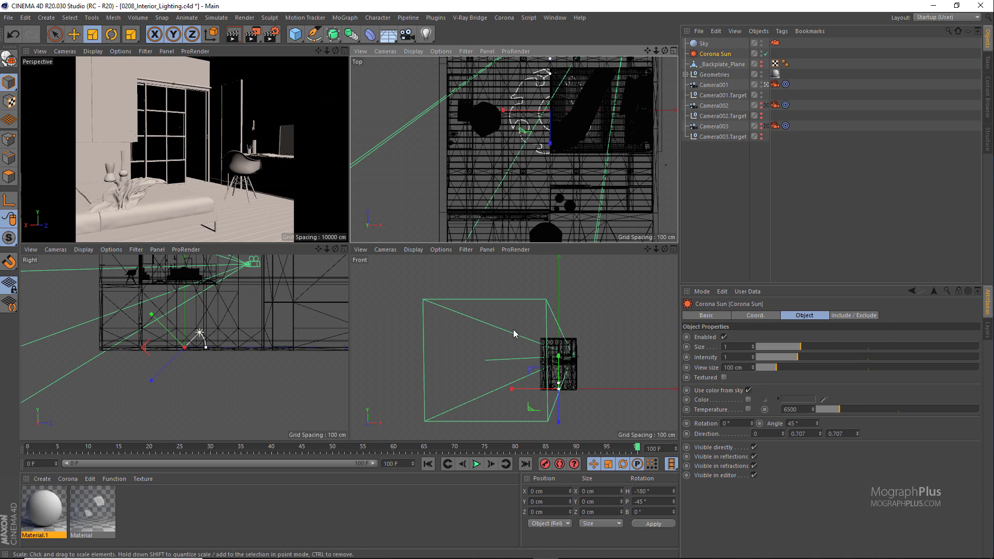
scroll(546, 400, up, 4)
scroll(258, 308, up, 2)
scroll(257, 308, up, 2)
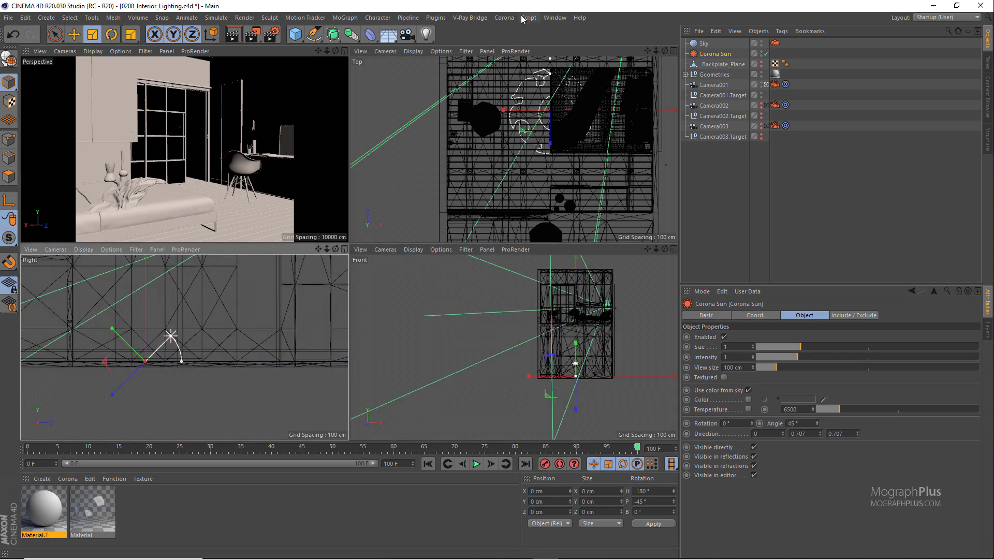
click(504, 17)
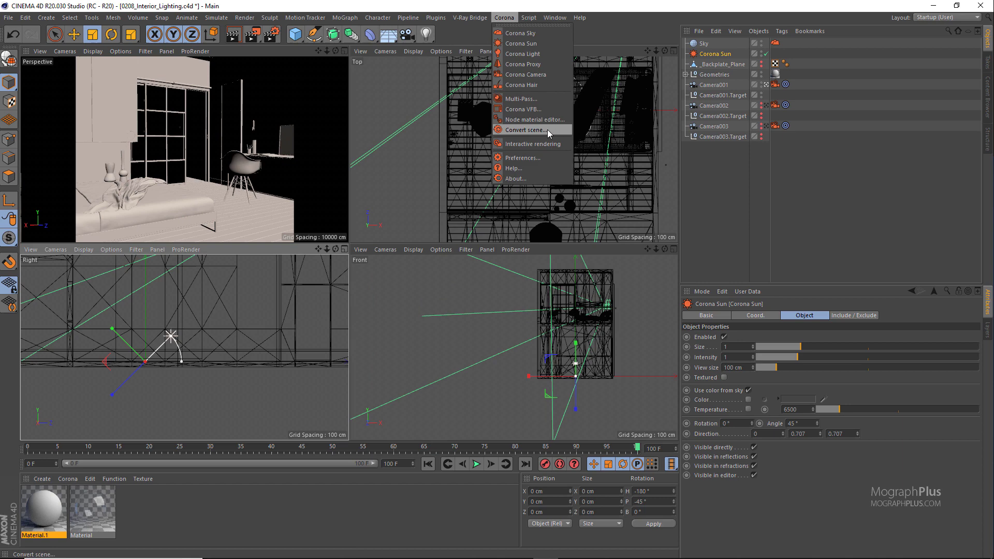
click(544, 144)
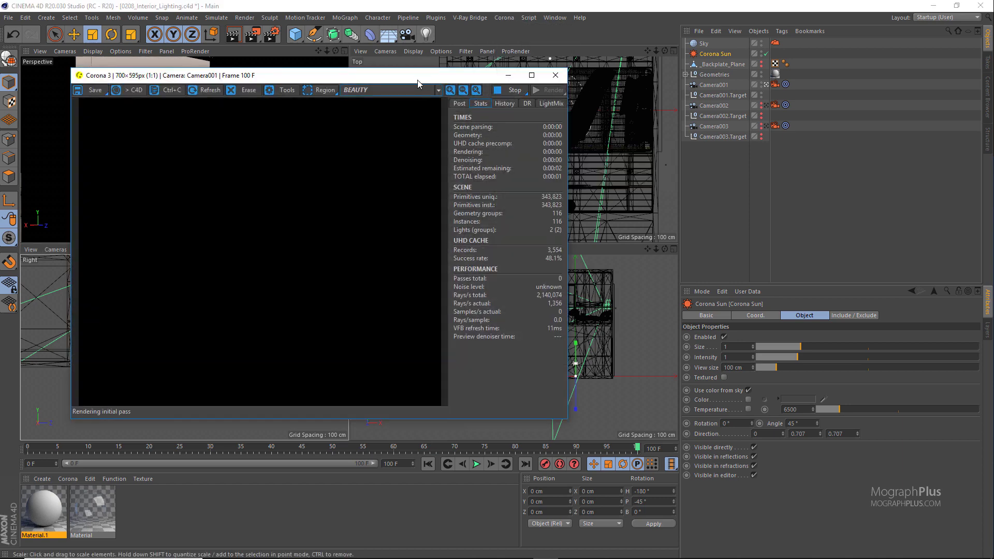
Step: Select the Corona Sun and set its rotation to 192°
drag(513, 81, 465, 72)
click(716, 52)
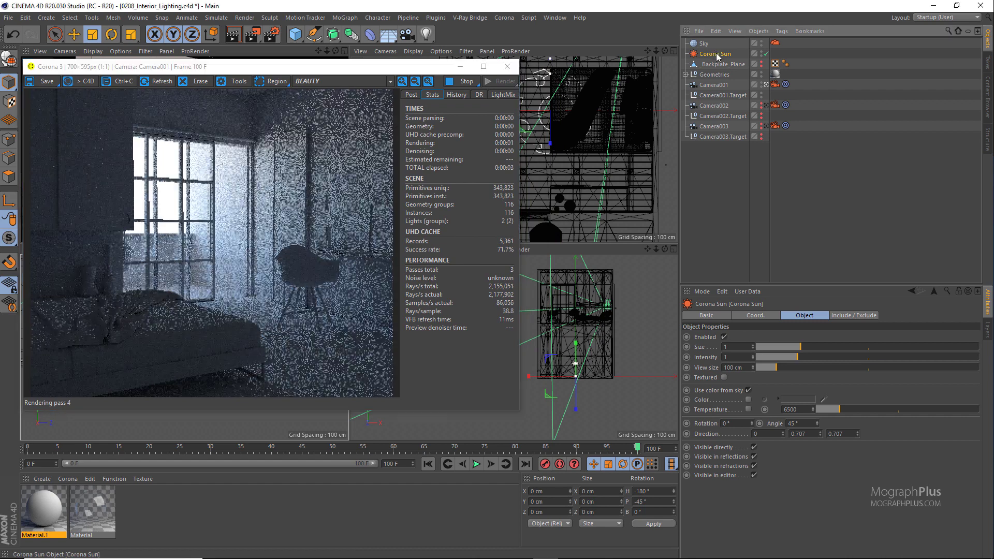
click(727, 423)
text(50)
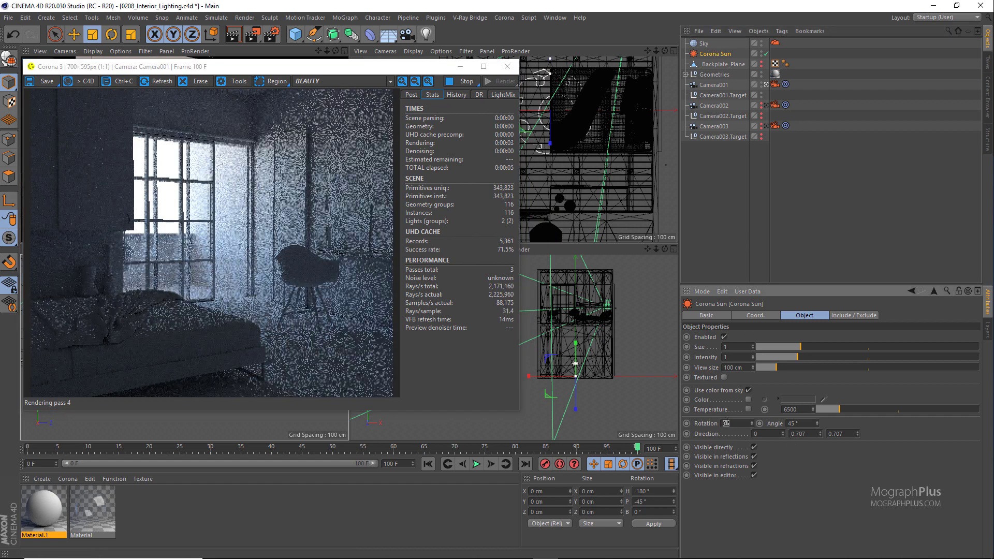
key(Return)
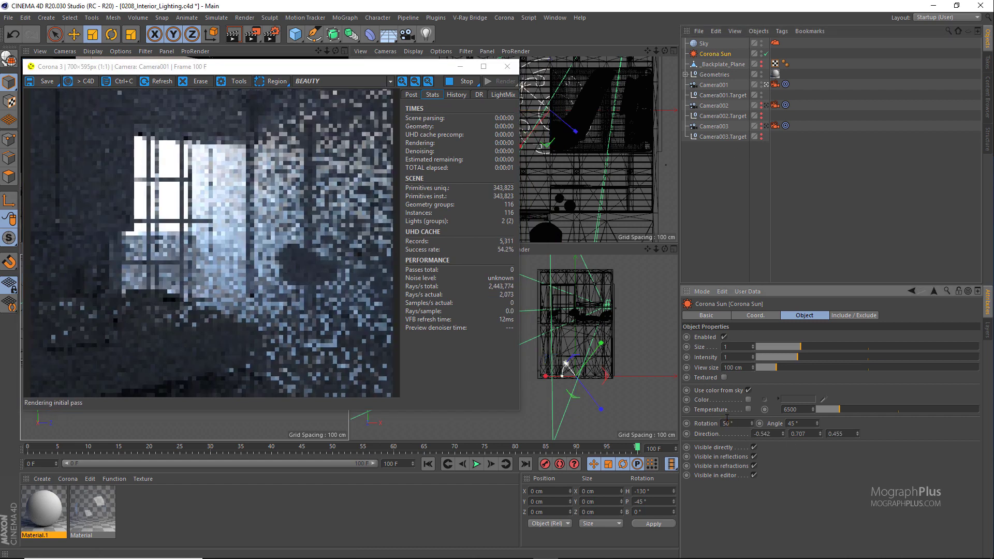
text(1)
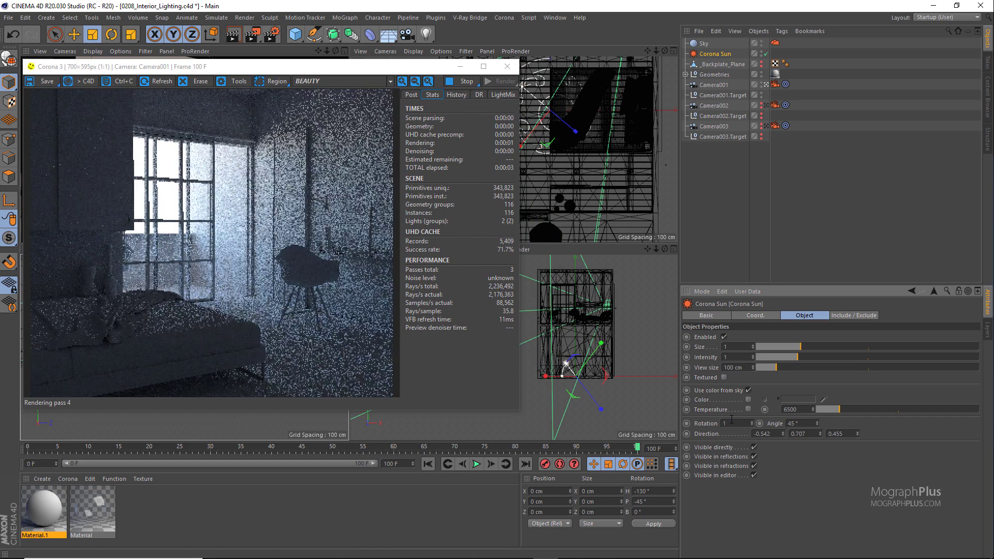
text(5)
text(2)
key(Return)
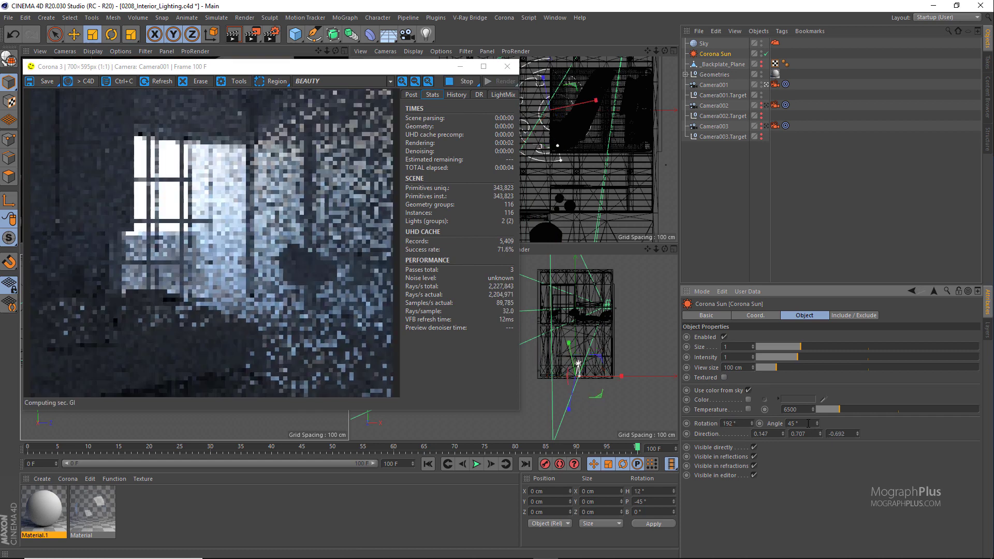
Step: Set the Corona Sun's angle to 32°
double_click(807, 423)
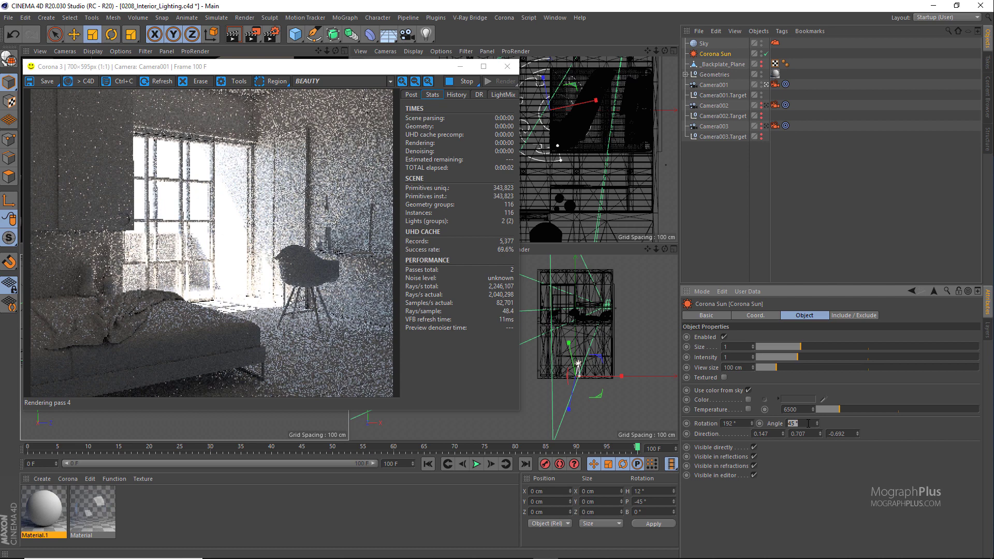
text(15)
key(Return)
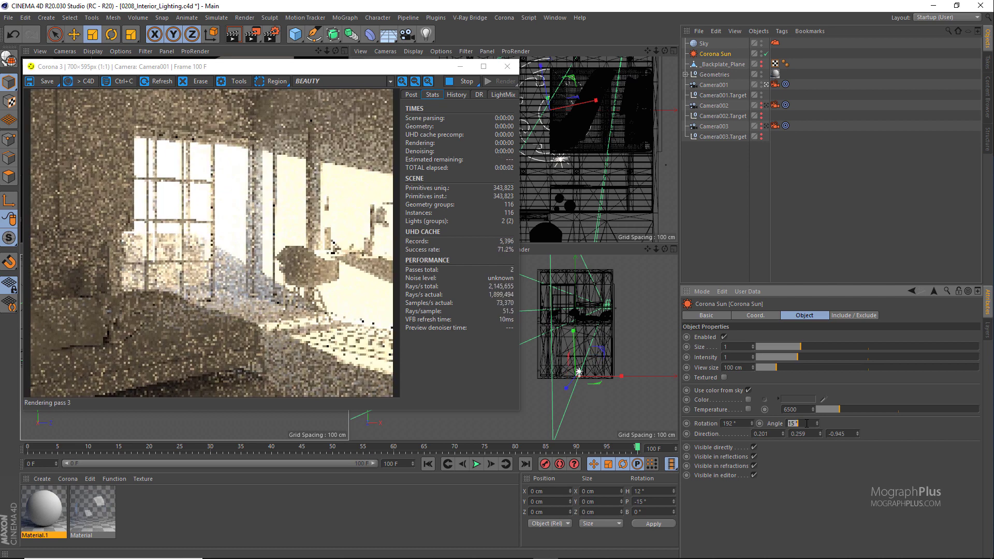
double_click(806, 423)
text(32)
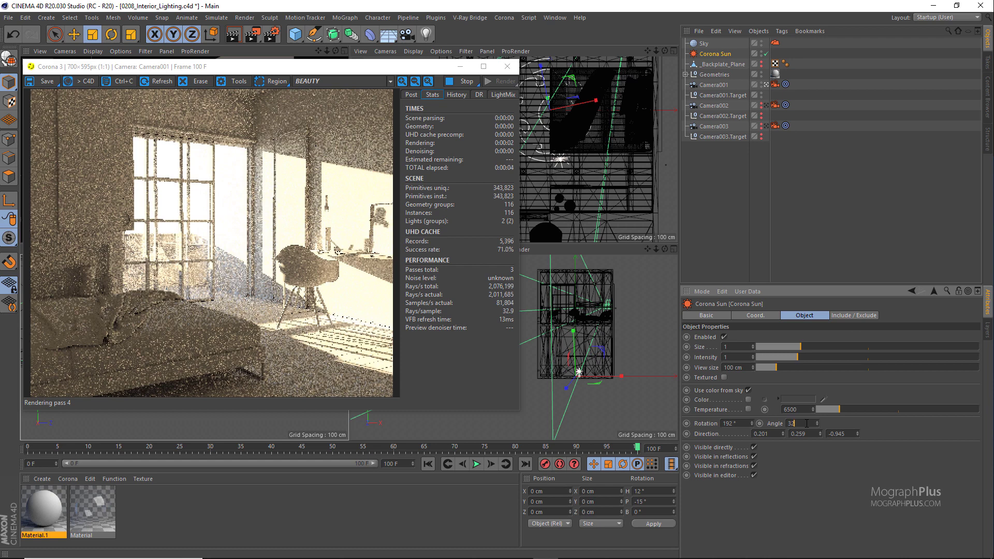
key(Return)
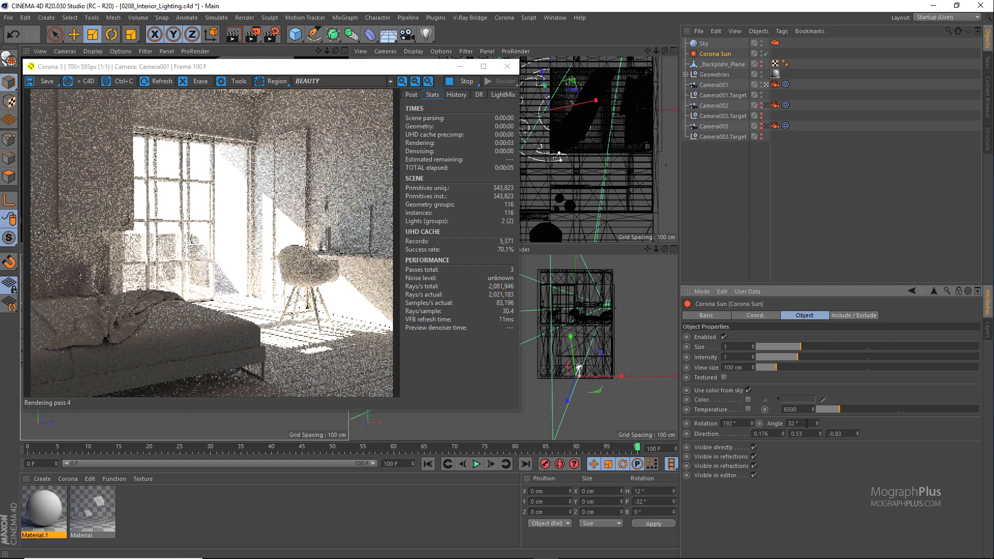
Step: In the frame buffer's Tone Mapping panel, set Exposure (EV) 1.0 and Highlight compress 7.0
click(412, 95)
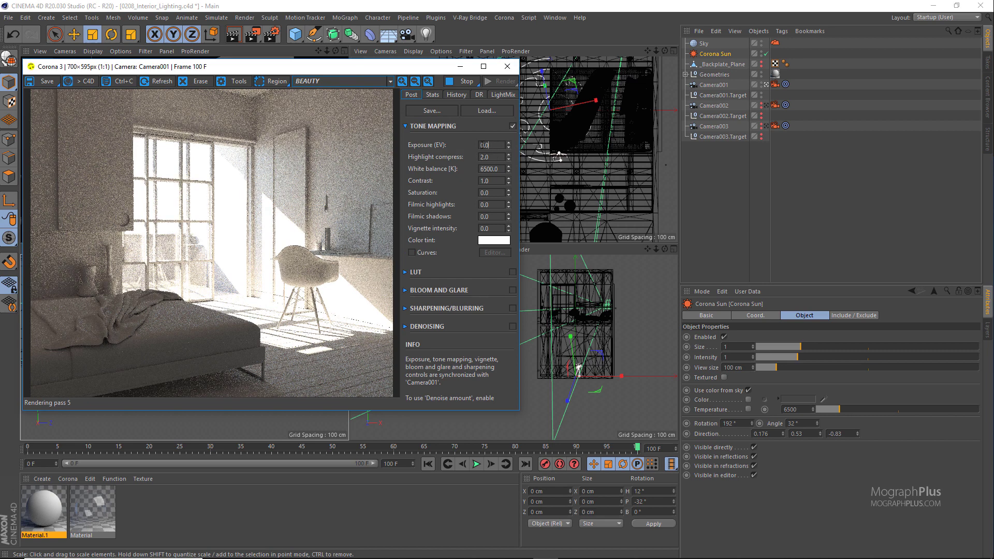
double_click(482, 145)
text(1)
key(Return)
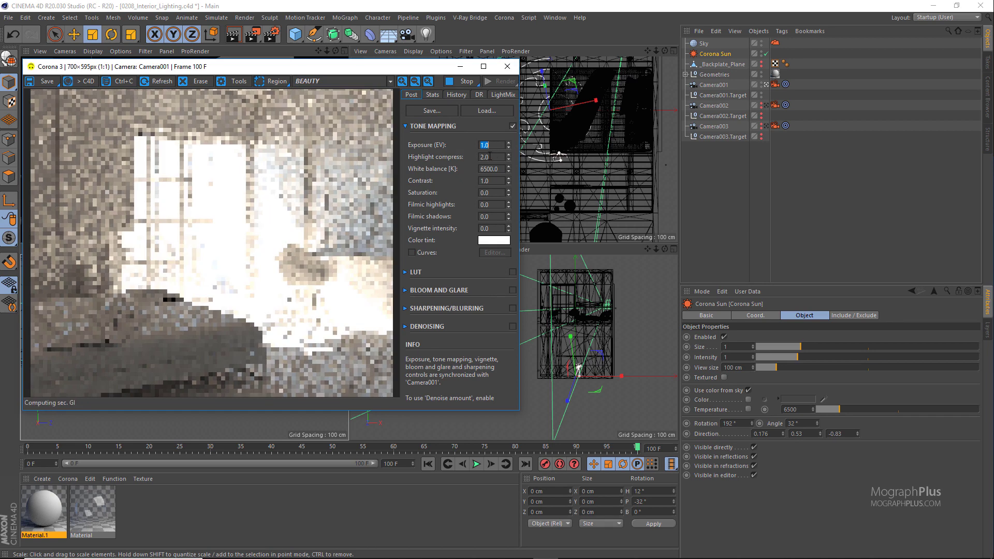
double_click(488, 157)
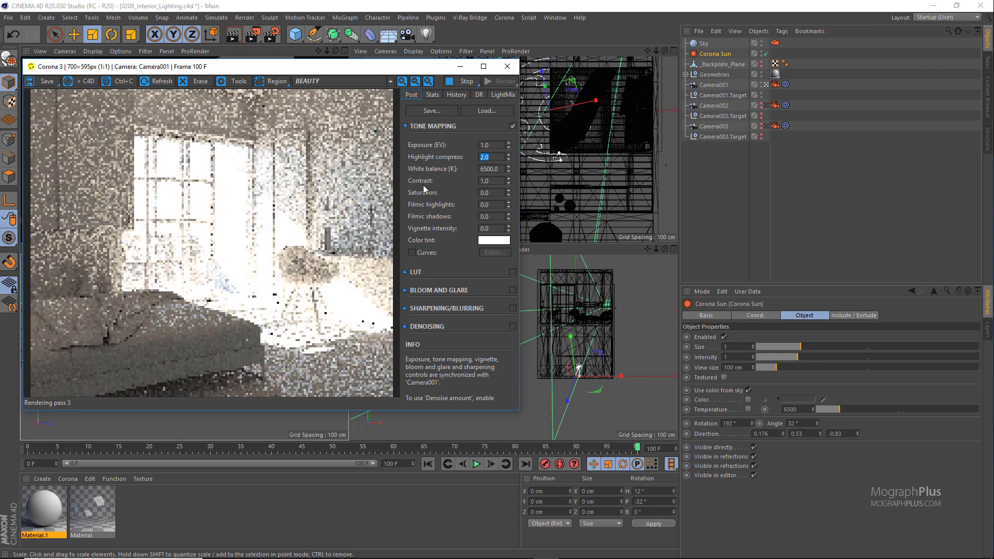
text(7)
key(Return)
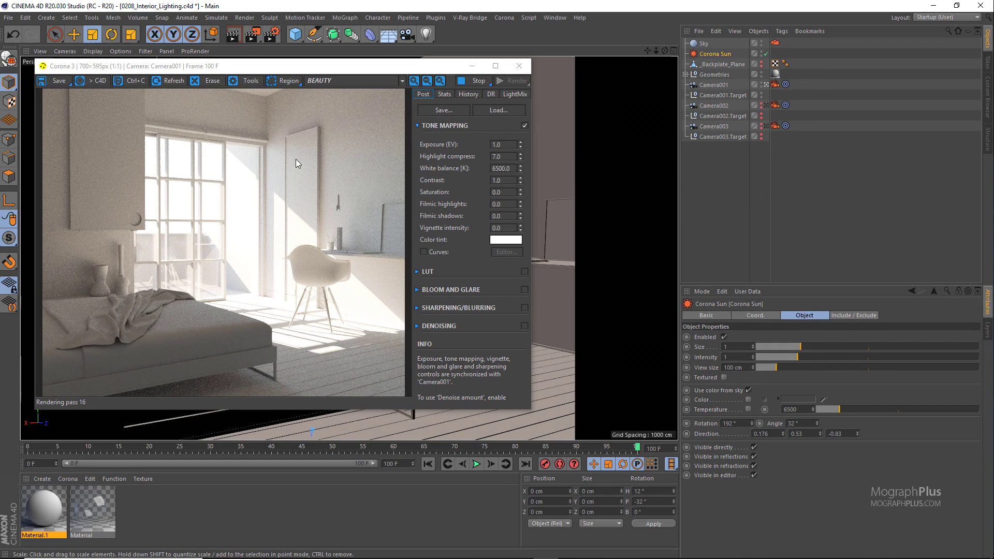
click(271, 34)
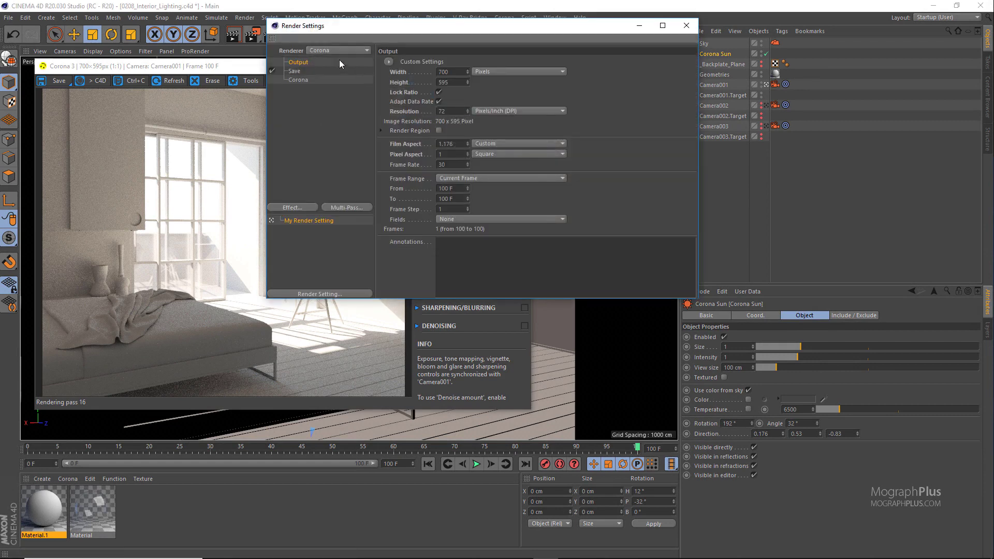
click(298, 80)
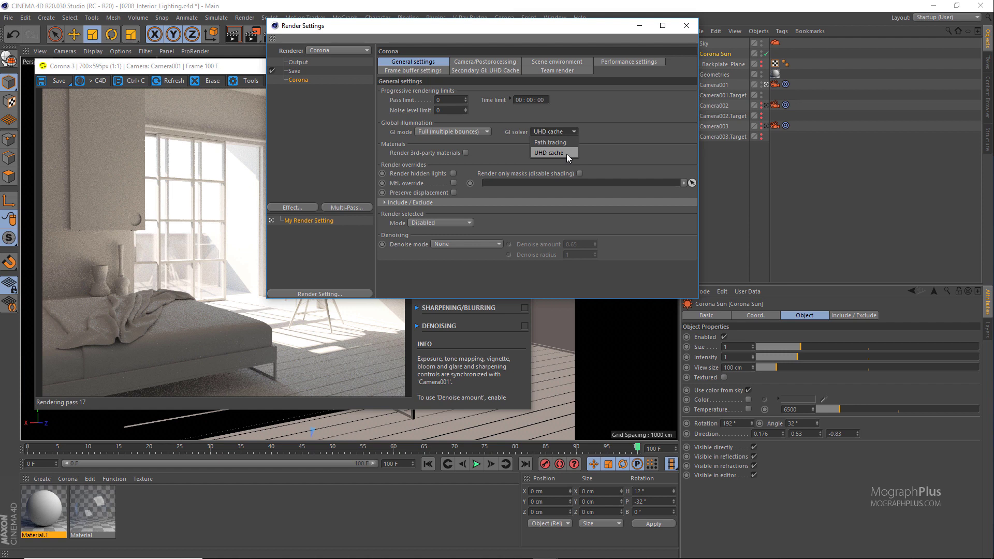
click(562, 154)
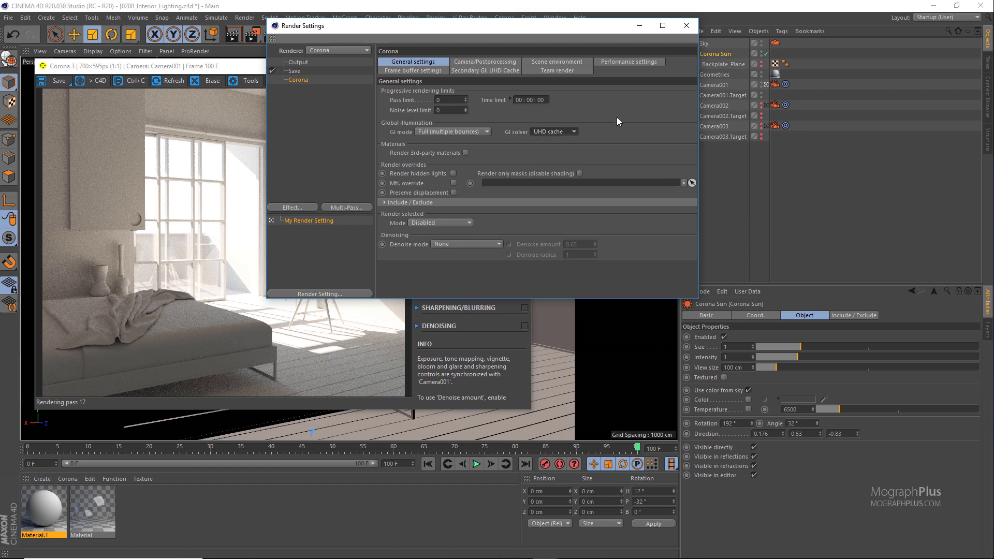
click(685, 25)
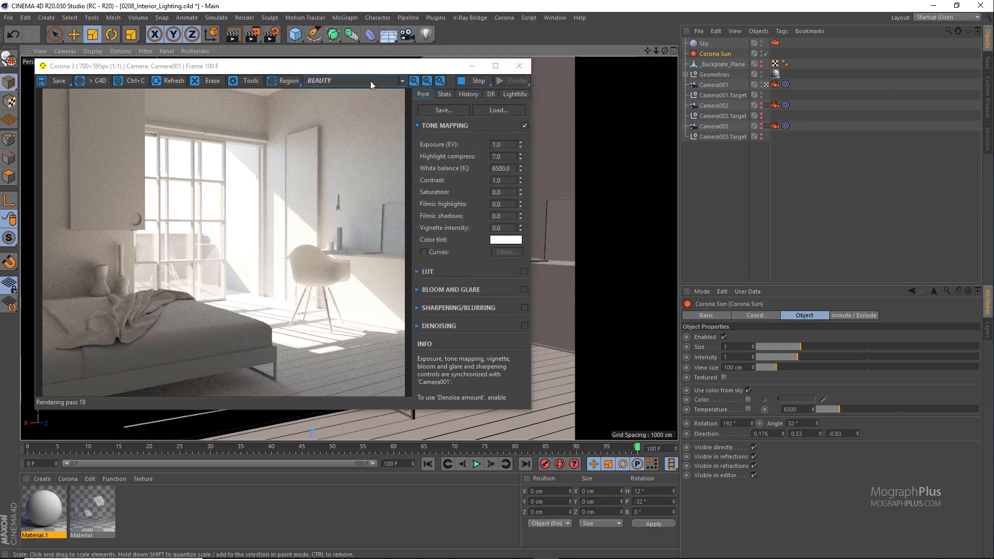
Step: Shift the Corona frame buffer right and bring up the Material Manager's Corona material list
drag(371, 73, 433, 73)
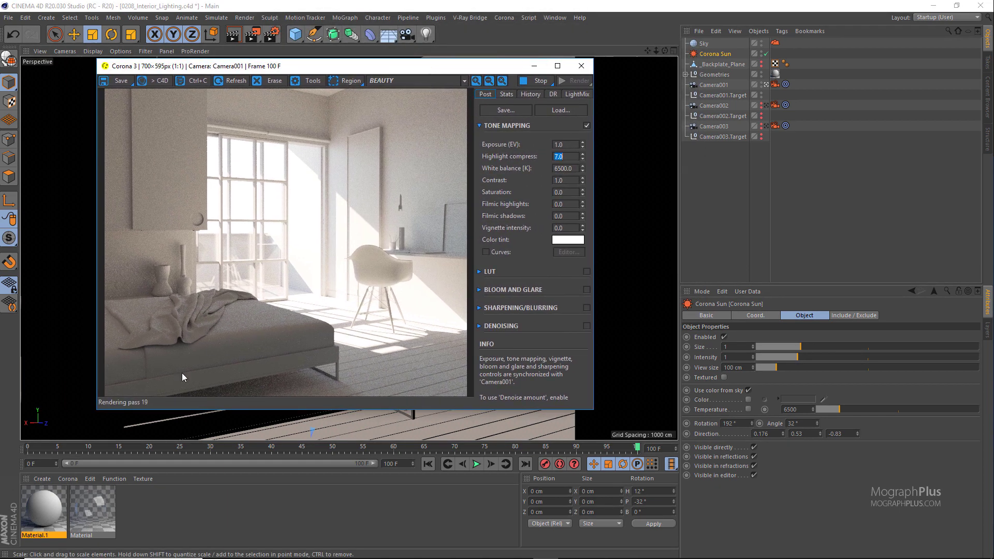
click(67, 479)
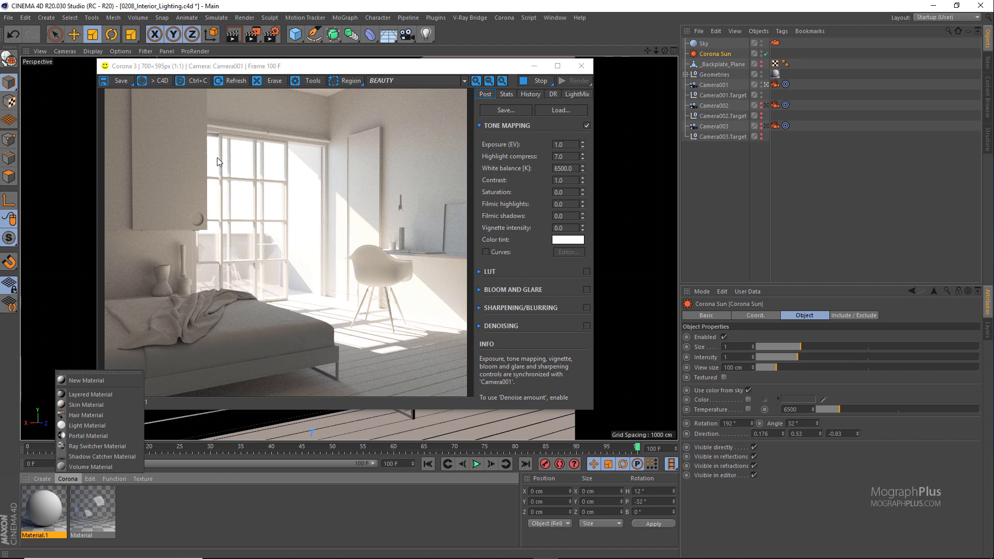
Step: Close the frame buffer and orbit outside the building to face the window opening
click(564, 67)
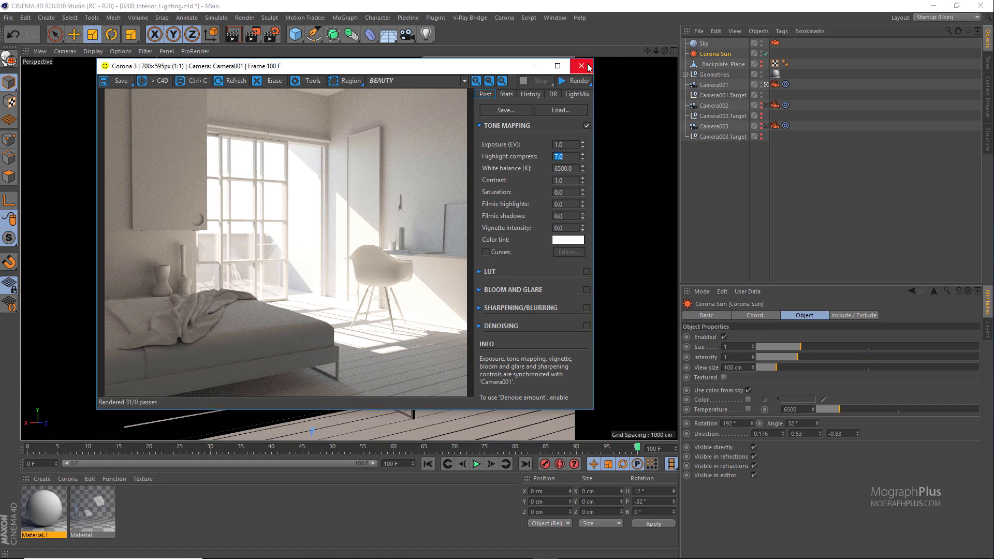
click(584, 66)
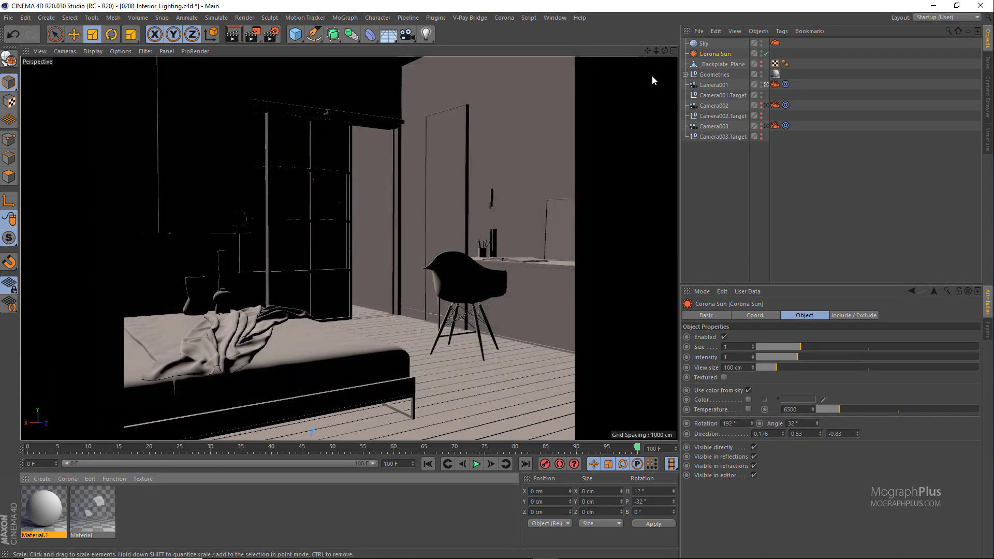
click(766, 85)
alt+drag(357, 234, 288, 213)
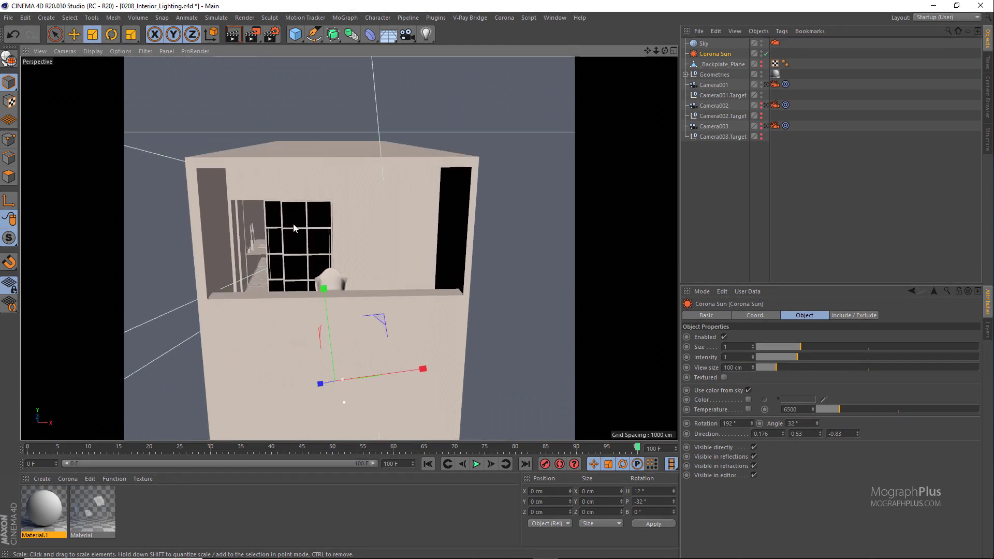
alt+drag(317, 206, 361, 209)
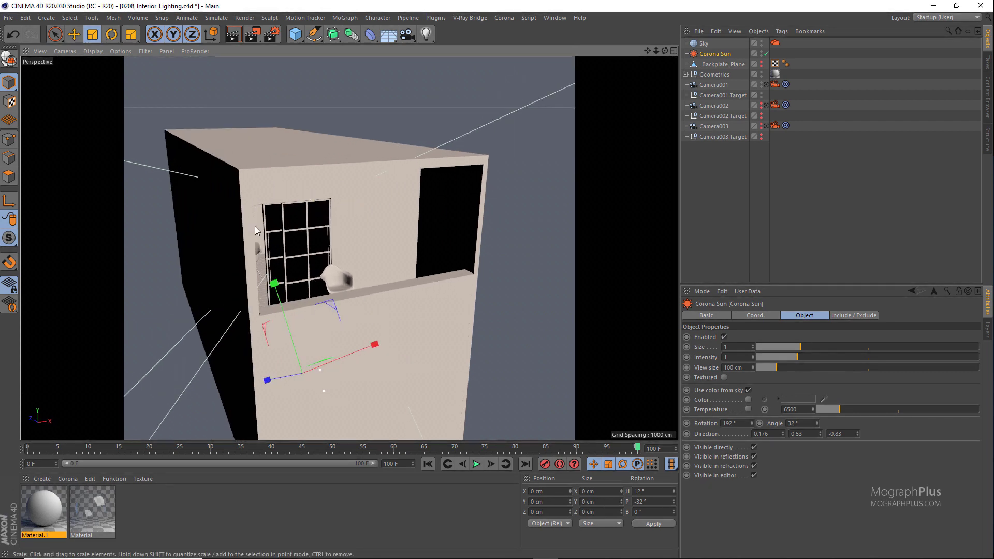
mouse_move(255, 226)
alt+mouse_down()
mouse_move(218, 234)
mouse_move(241, 238)
mouse_move(289, 197)
mouse_move(249, 226)
mouse_move(258, 241)
mouse_move(250, 230)
alt+mouse_up()
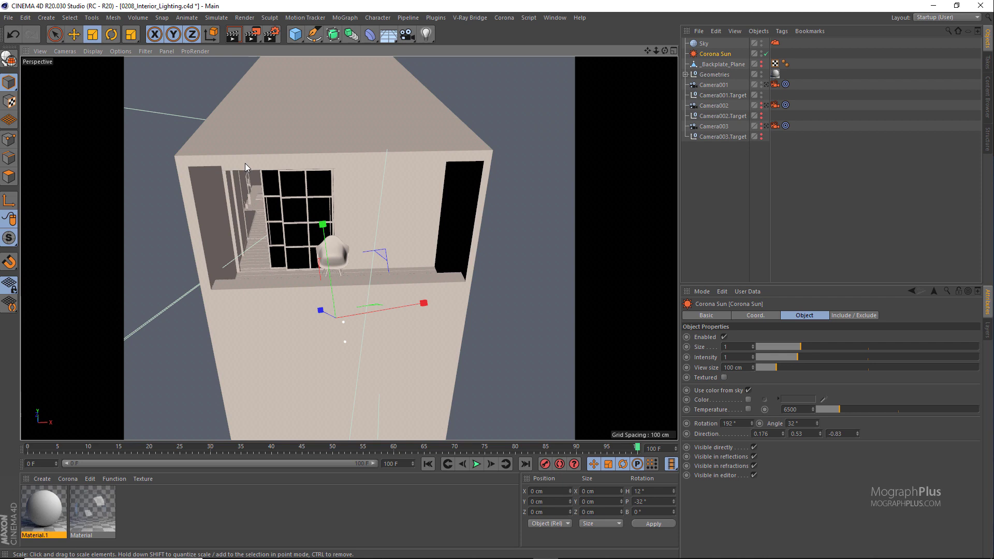
Step: Draw a 400 × 200 cm quad over the window opening with Polygon Pen and 3D snapping
key(m)
key(e)
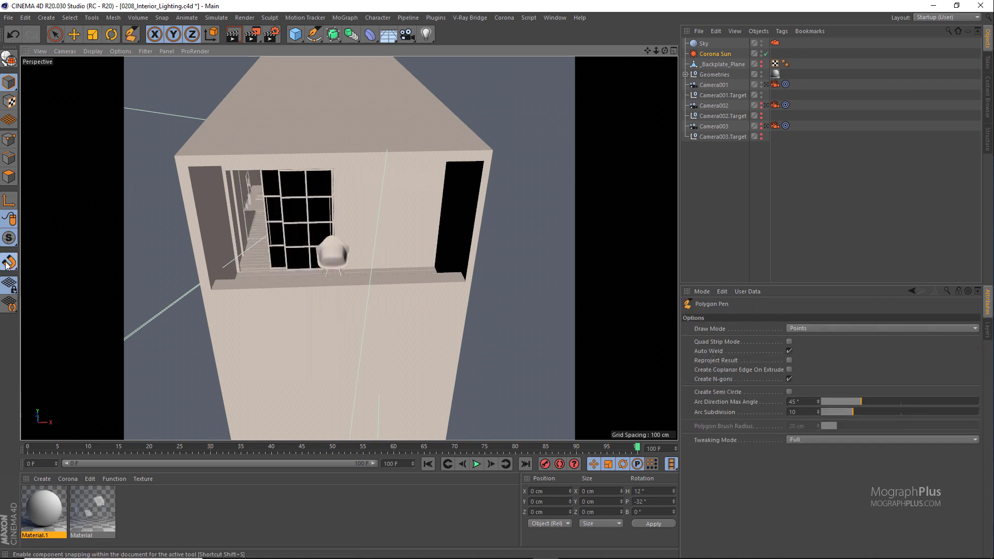
drag(10, 263, 61, 238)
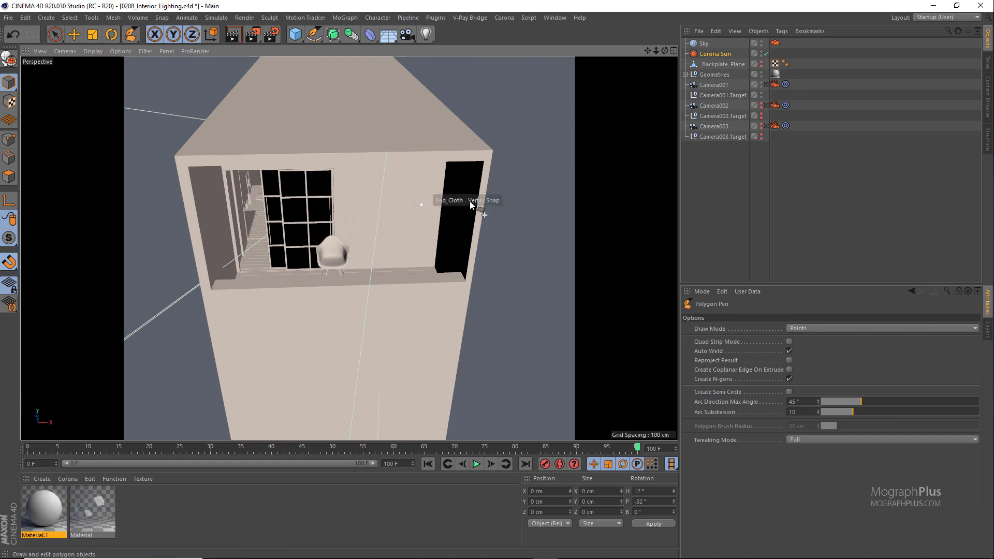
click(485, 160)
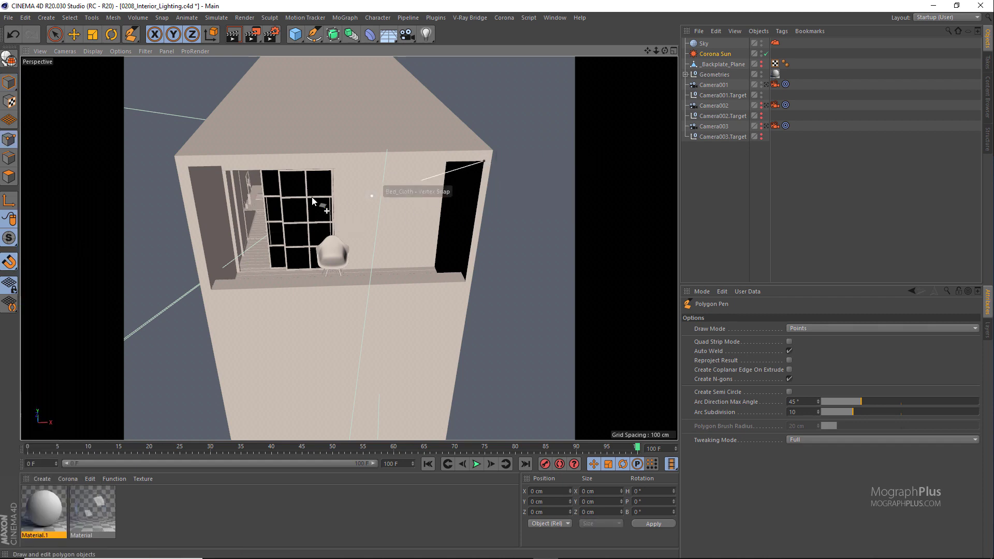
click(188, 167)
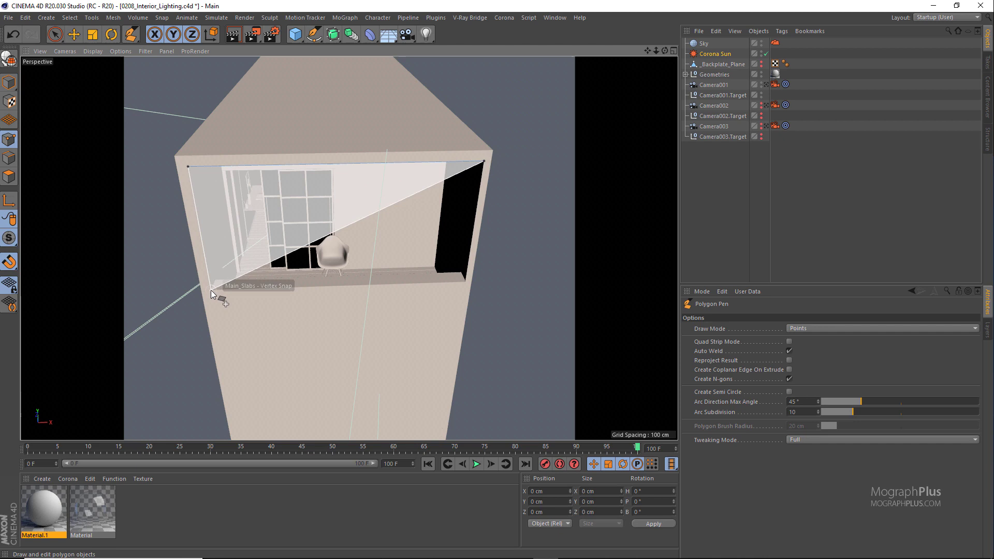
click(211, 290)
click(465, 283)
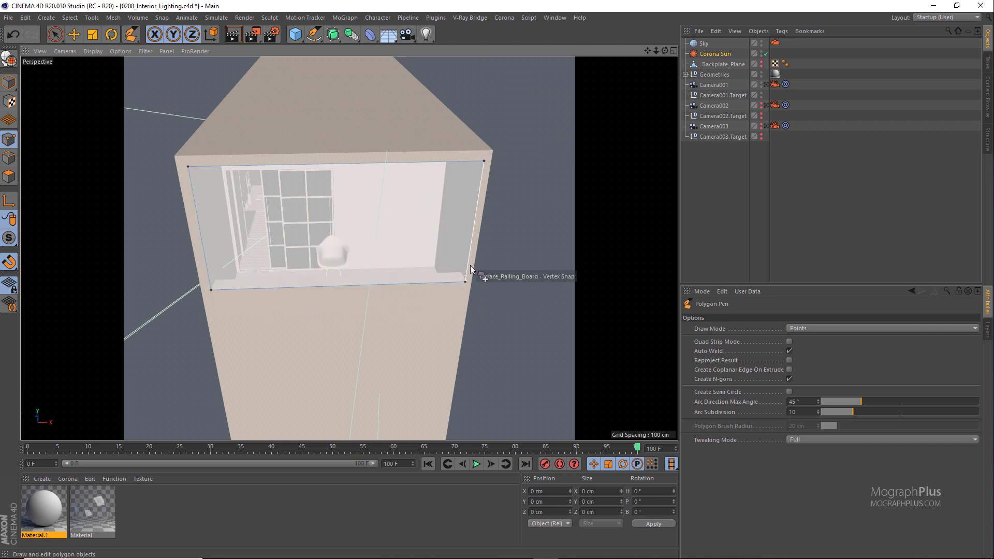
click(485, 162)
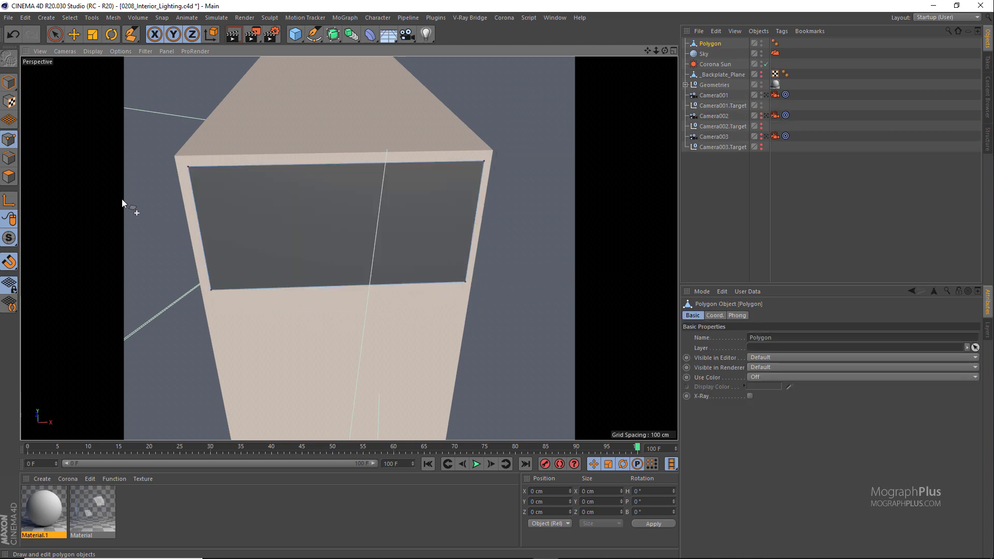
Step: Rename the new window polygon to Portal
click(9, 82)
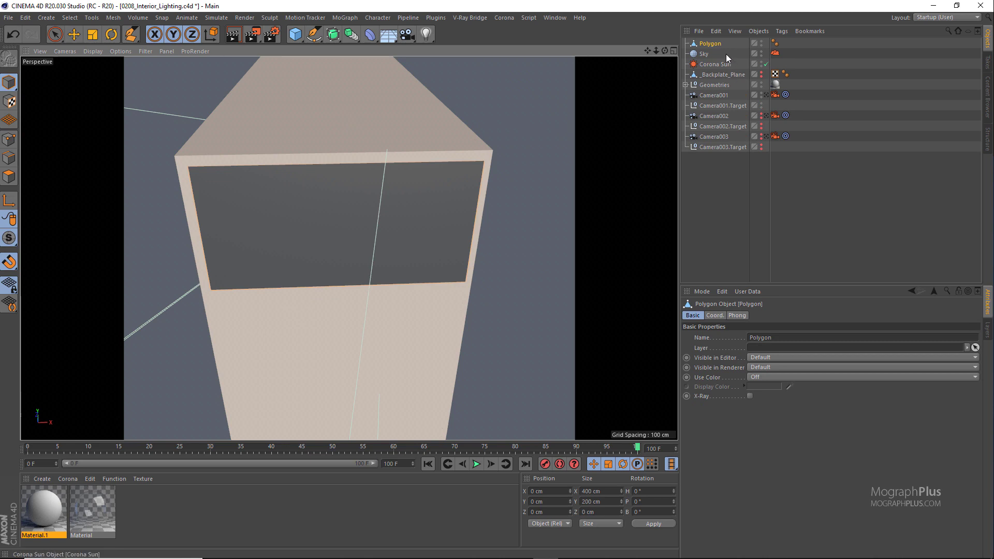
double_click(711, 43)
text(Po)
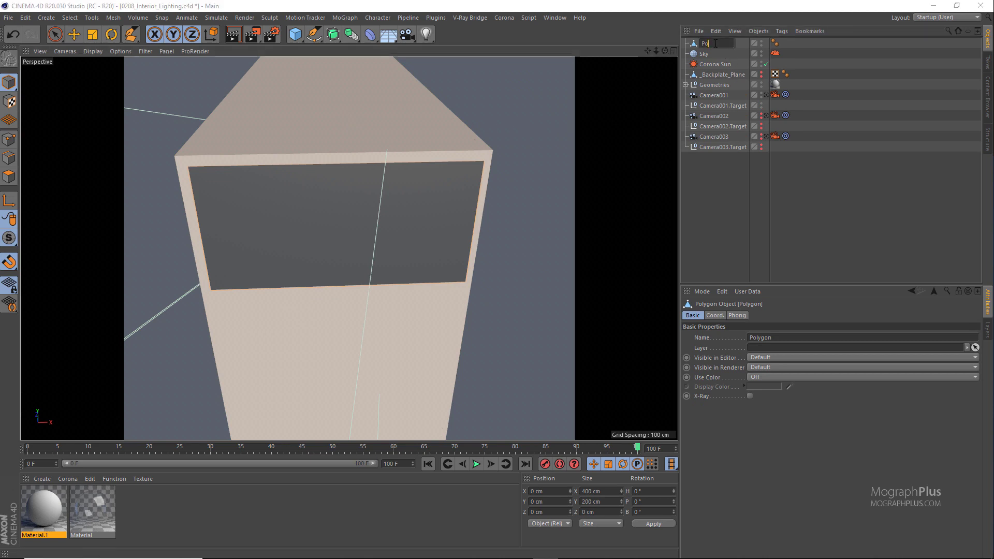
text(rtal)
key(Return)
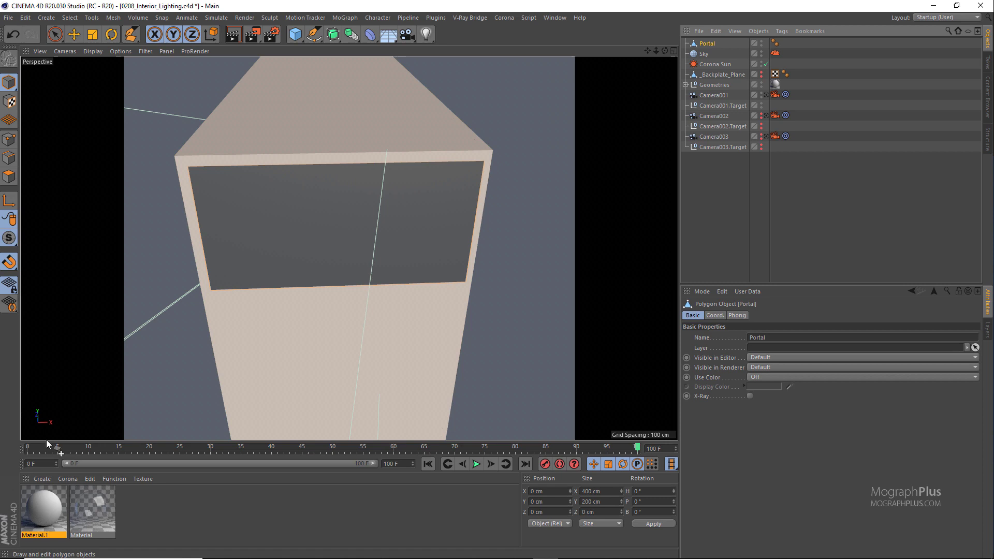
Step: Create a Corona Portal material and apply it to the window polygon
click(68, 478)
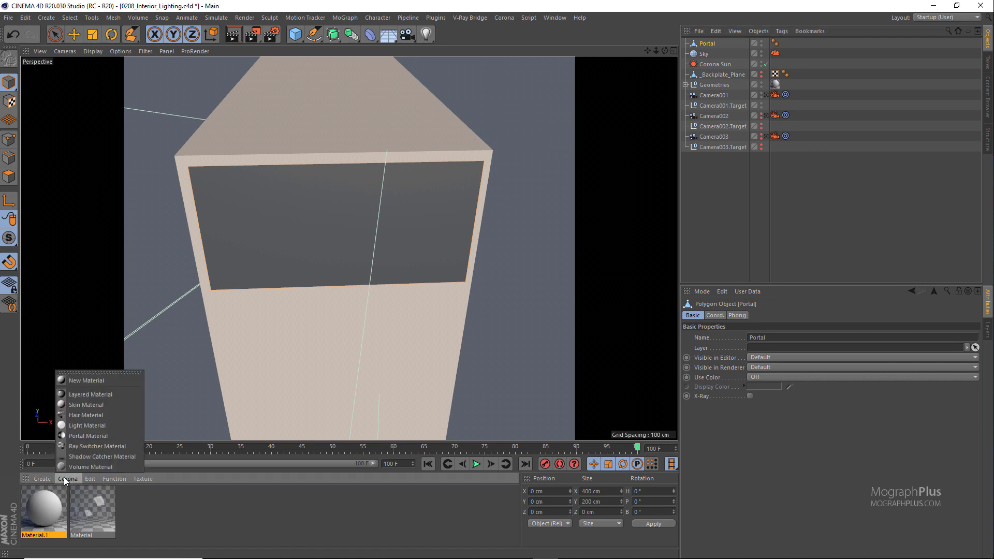
click(105, 434)
drag(49, 496, 308, 222)
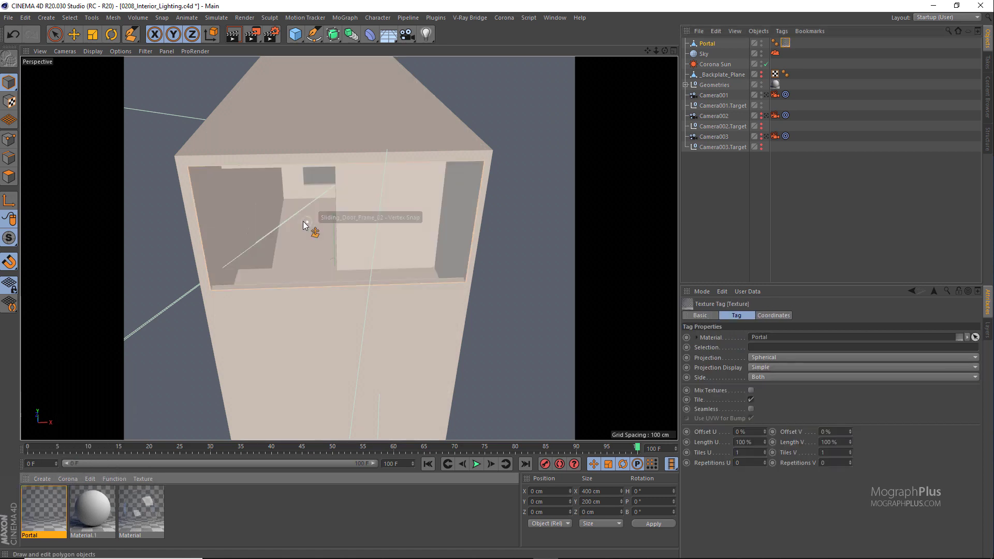
Step: Look through Camera001 again and deselect the Portal object
click(767, 96)
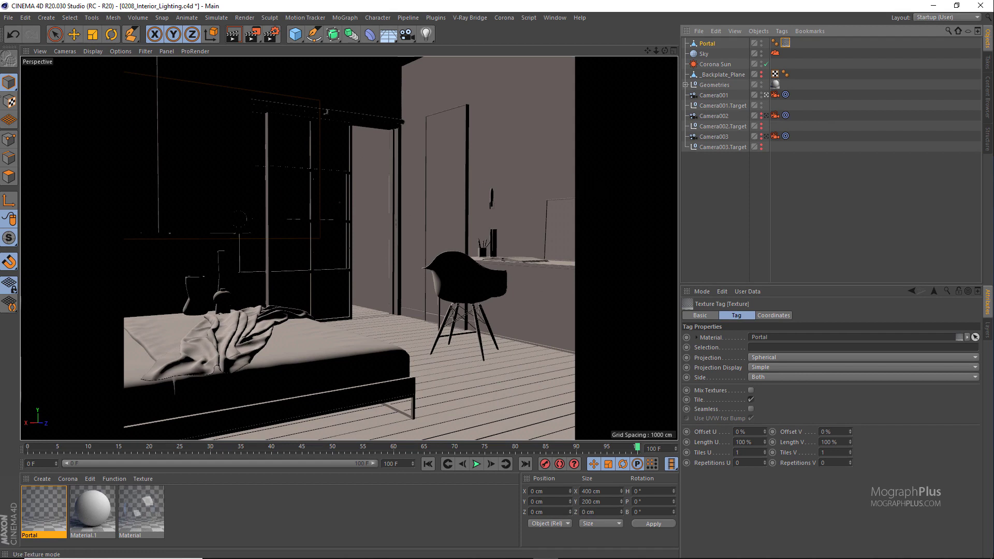
click(55, 34)
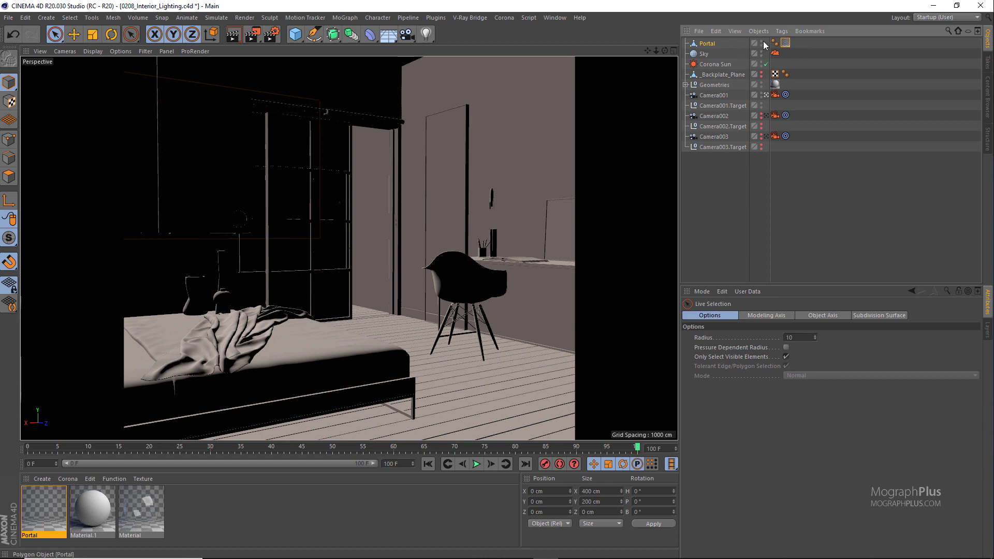
key(ctrl+shift+a)
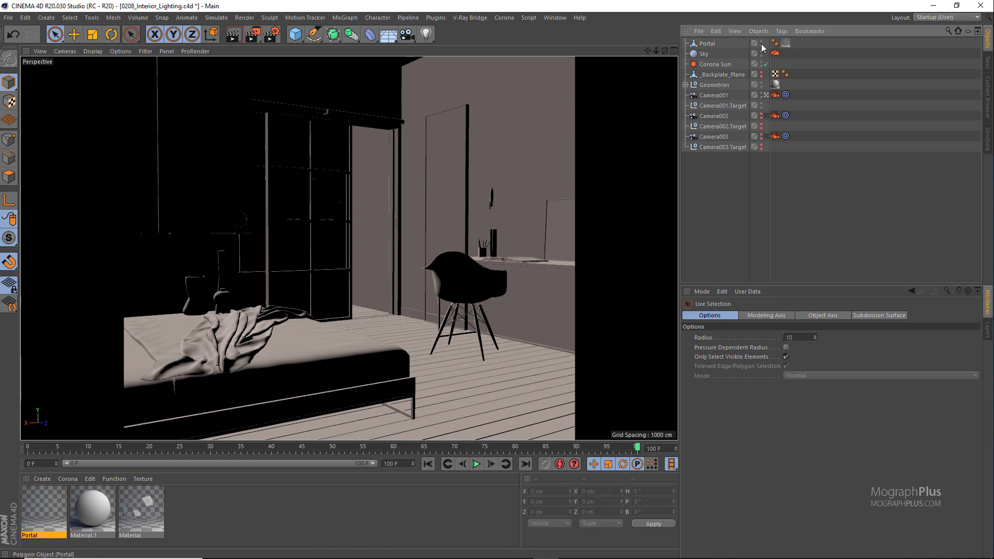
Step: Set the Corona render time limit to 00:01:00, leaving denoise mode at None
click(268, 37)
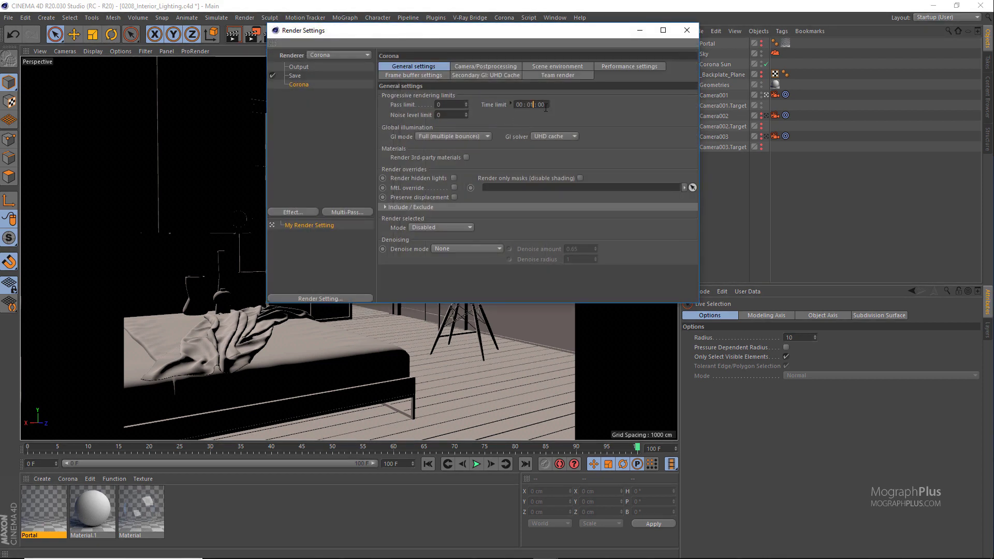
key(Return)
click(305, 68)
click(303, 85)
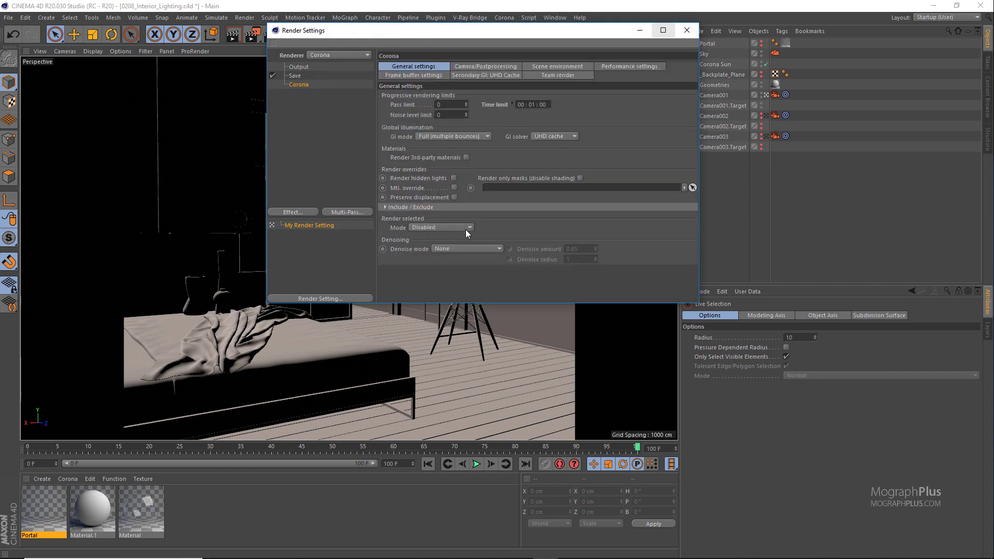
click(465, 249)
click(553, 225)
click(686, 32)
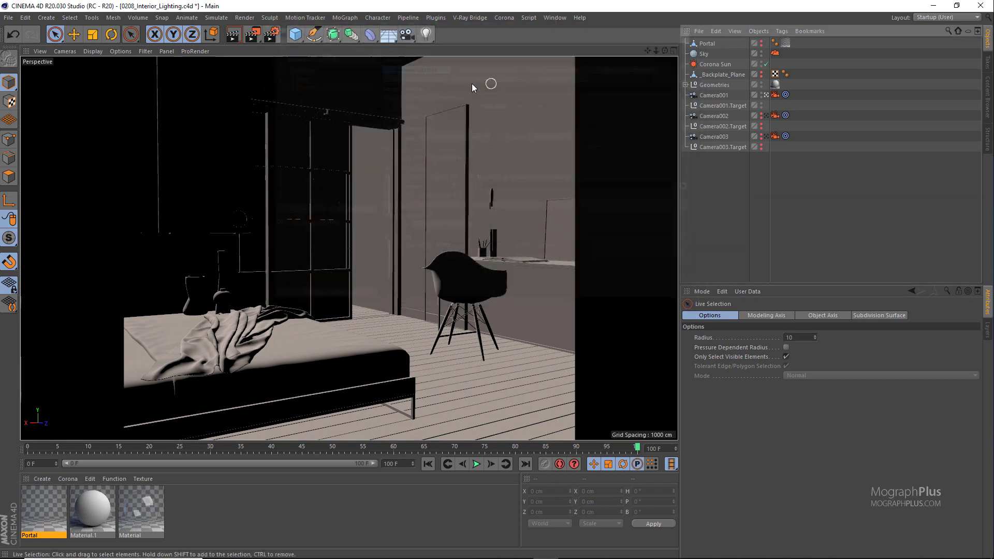
Step: Render Camera001's view and store the result in the VFB history labelled 'No Portal'
click(253, 34)
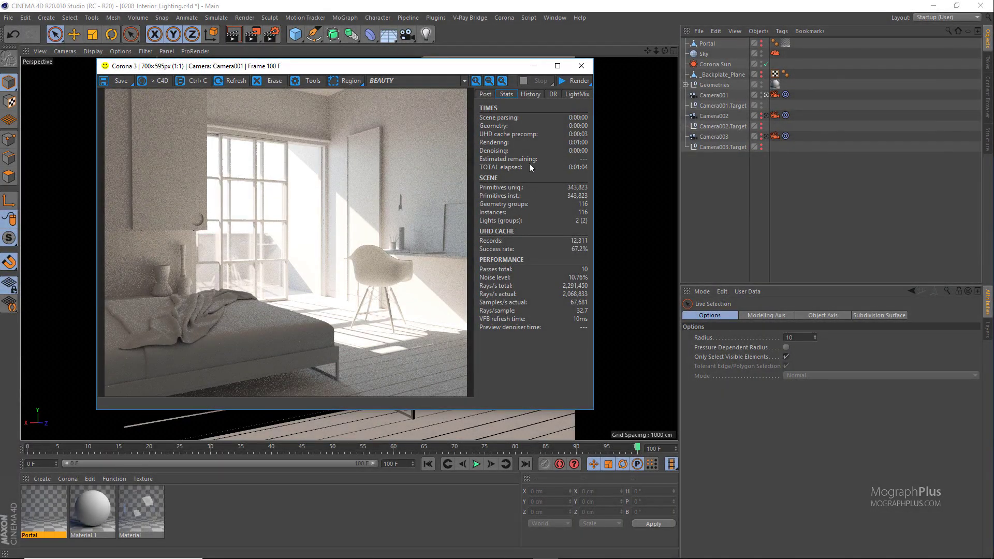
click(527, 94)
click(518, 110)
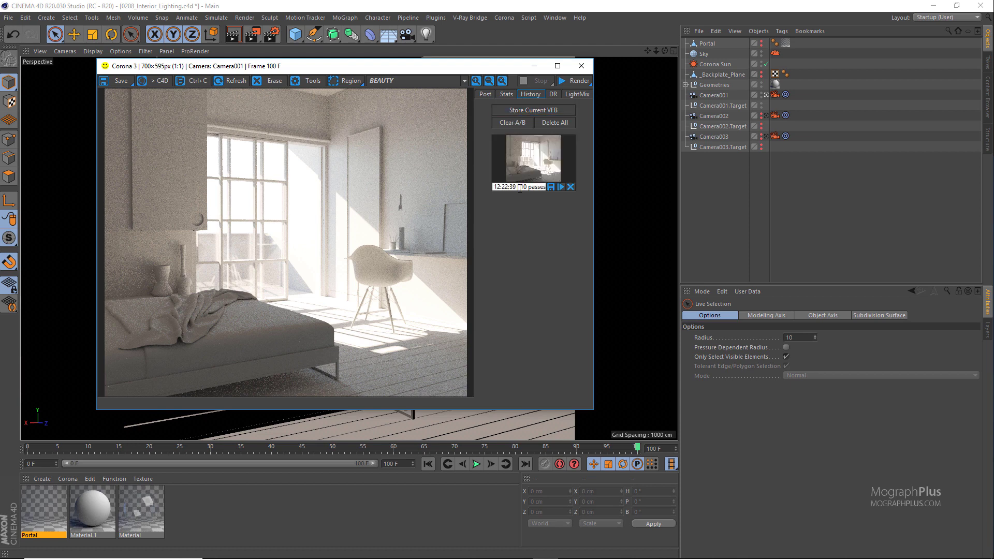
double_click(520, 187)
text(No P)
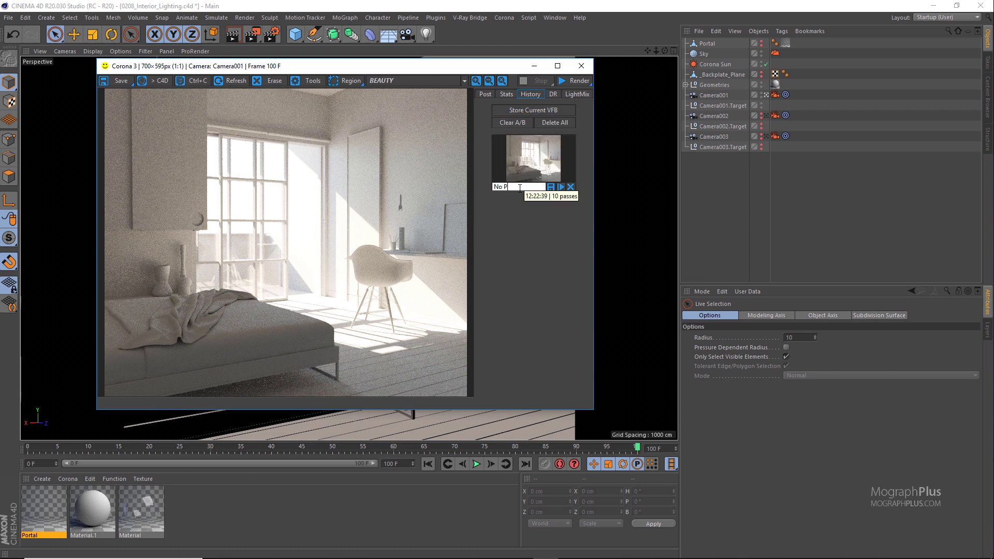
text(ortal)
key(Return)
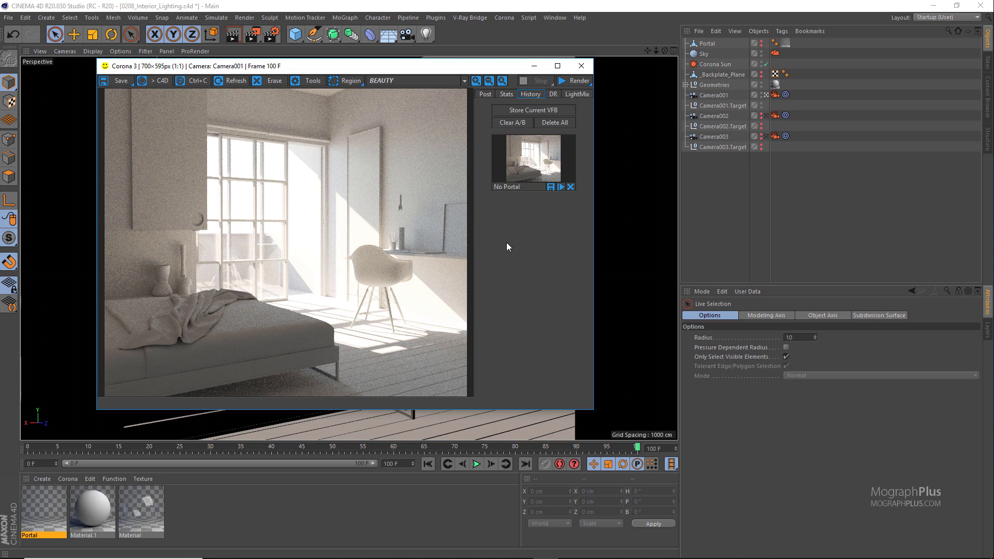
Step: Re-enable the Portal object, render the scene again and store the new render as a snapshot
click(762, 42)
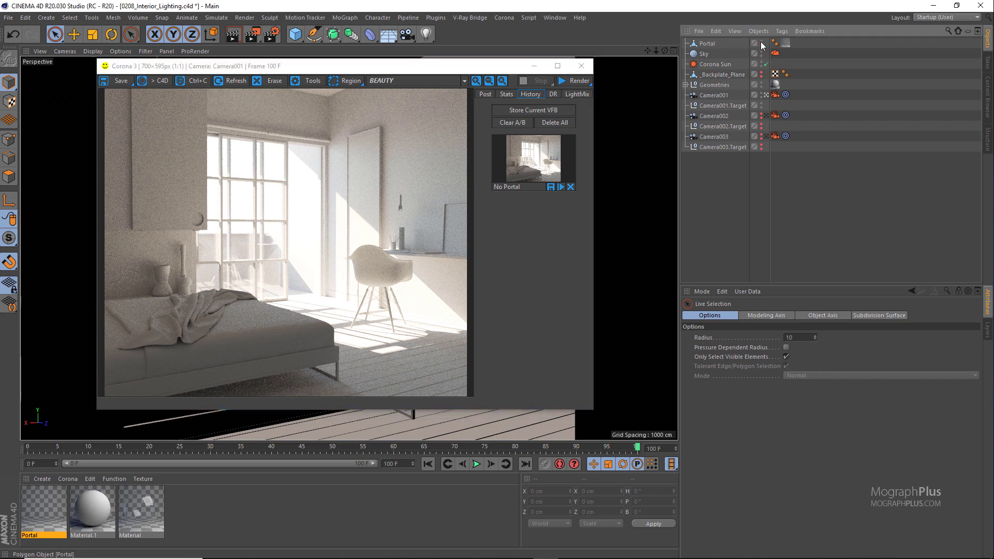
click(255, 35)
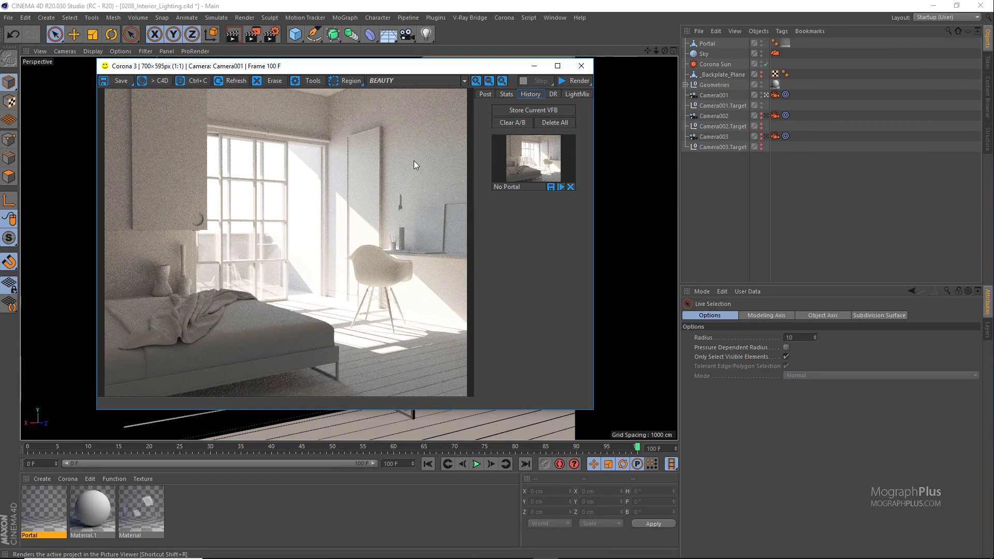
click(523, 110)
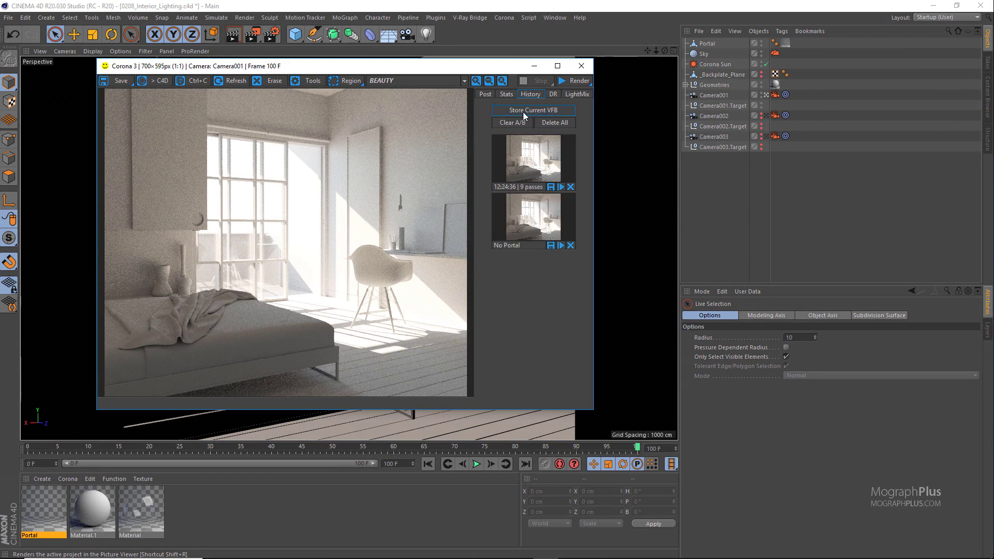
Step: Label the new snapshot 'With Portal' and set No Portal as comparison A
double_click(508, 185)
text(W)
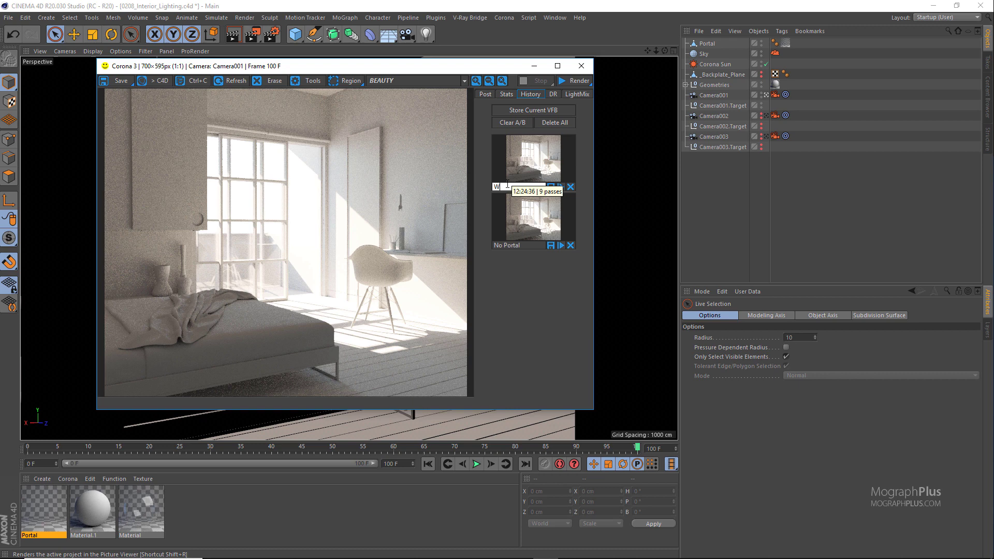
text(ith Portal)
key(Return)
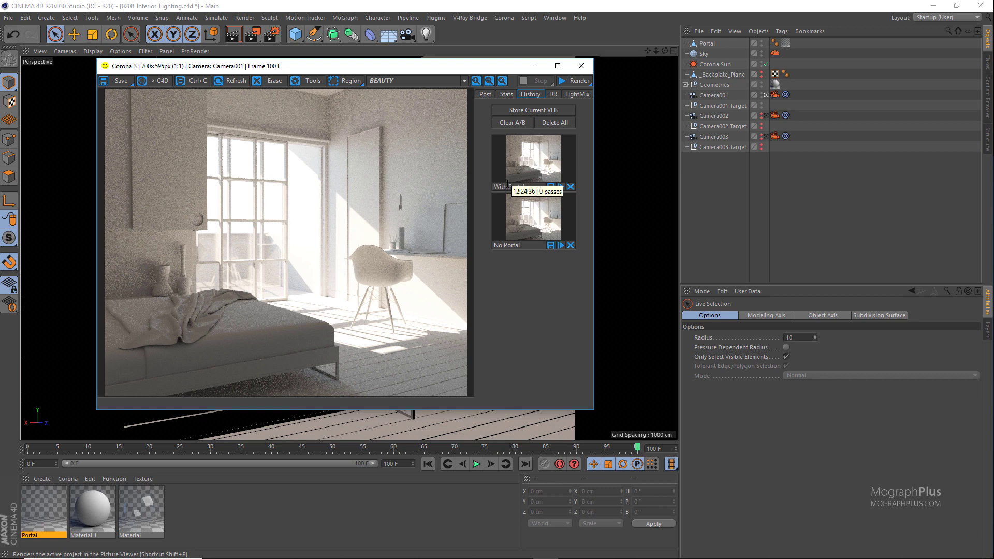
click(520, 219)
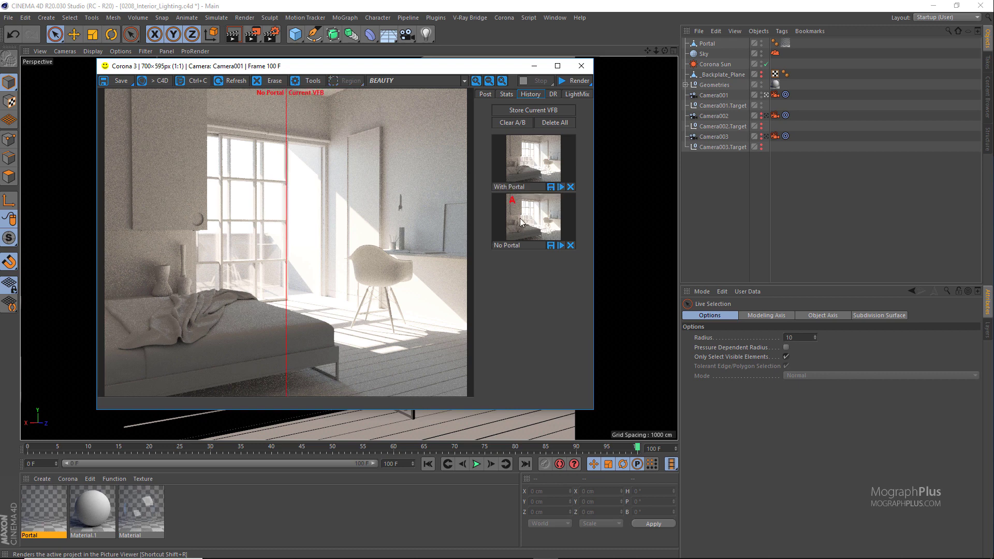
Step: Set With Portal as comparison B and enlarge the frame buffer to inspect the split
right_click(520, 167)
mouse_move(287, 241)
mouse_down()
mouse_move(80, 224)
mouse_move(441, 241)
mouse_move(104, 250)
mouse_move(477, 250)
mouse_move(282, 253)
mouse_up()
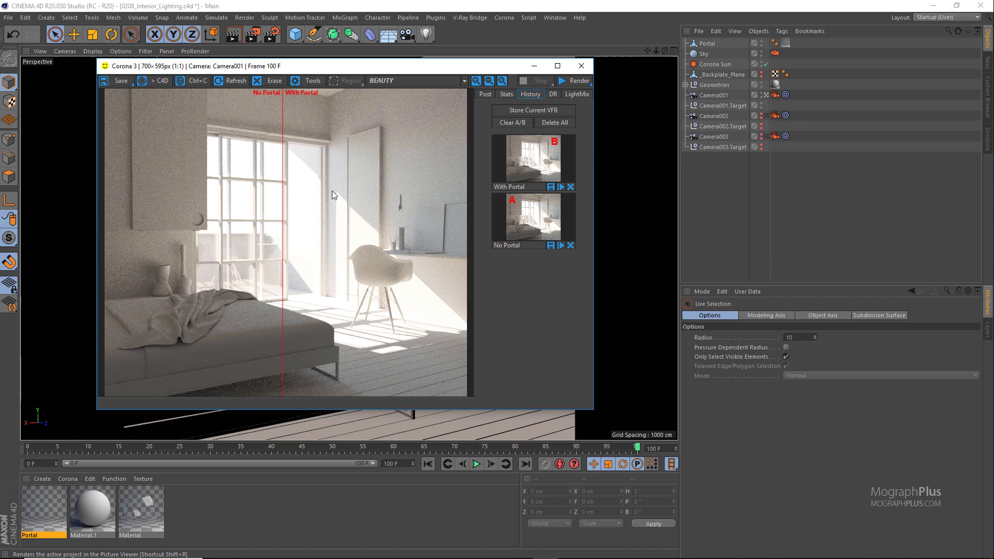
click(558, 66)
scroll(371, 298, up, 1)
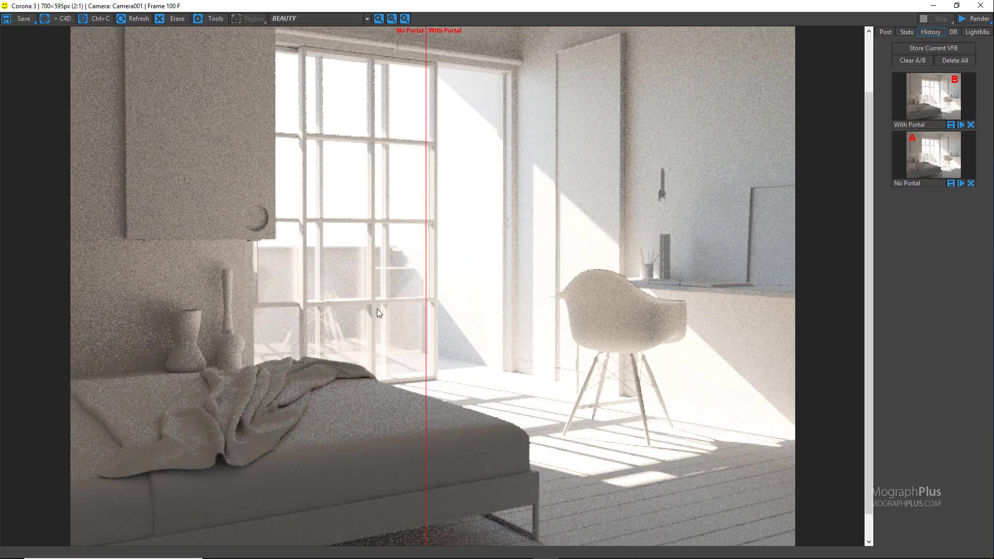
scroll(378, 437, up, 1)
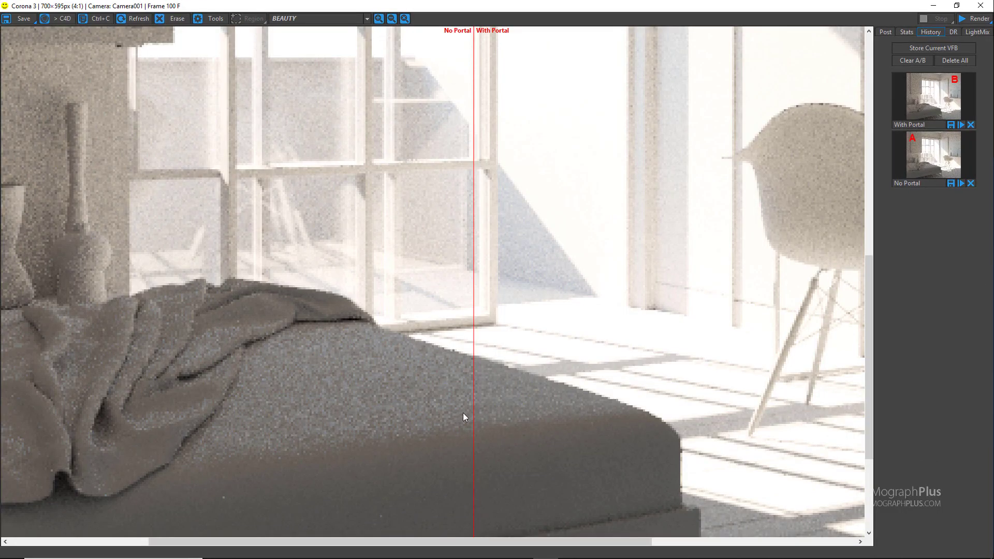
Step: Sweep the comparison split across the floor shadows and room, then clear the A/B comparison
drag(473, 413, 683, 416)
scroll(342, 371, down, 1)
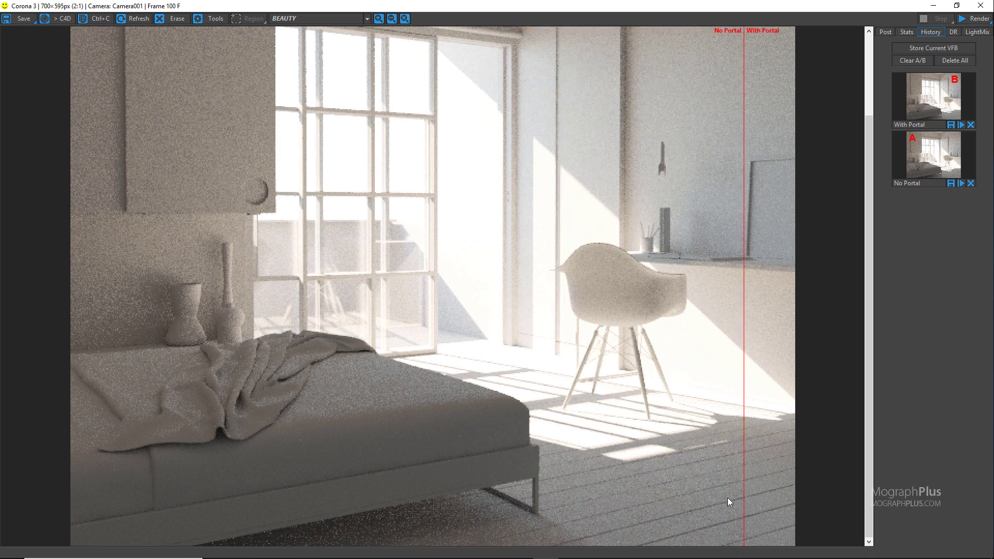
scroll(631, 438, up, 1)
scroll(631, 438, down, 1)
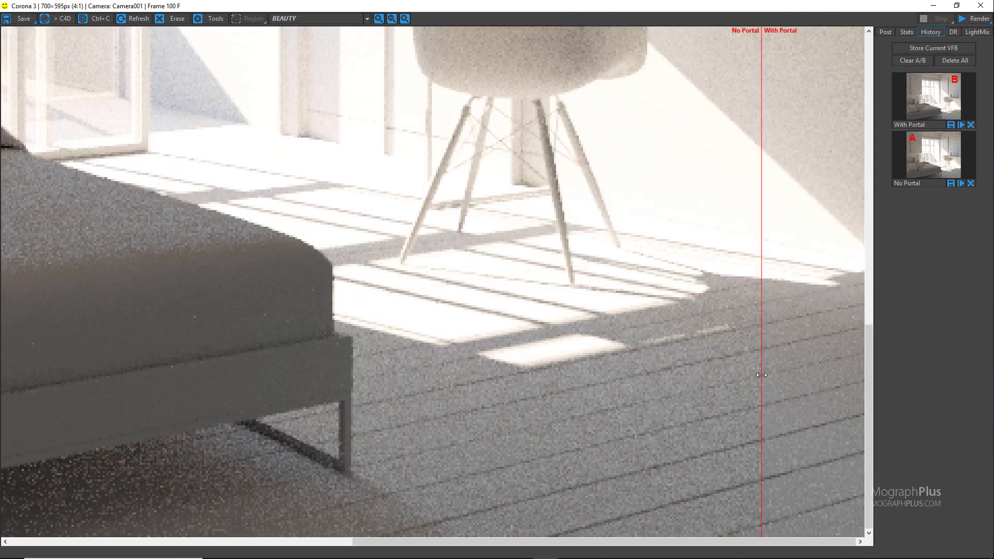
drag(761, 375, 579, 386)
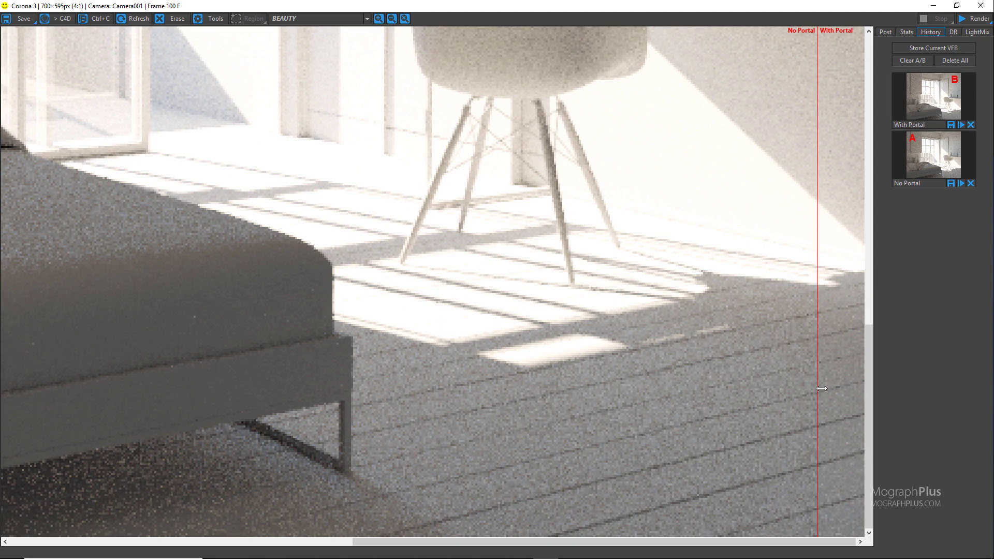
drag(822, 388, 579, 382)
scroll(569, 376, down, 1)
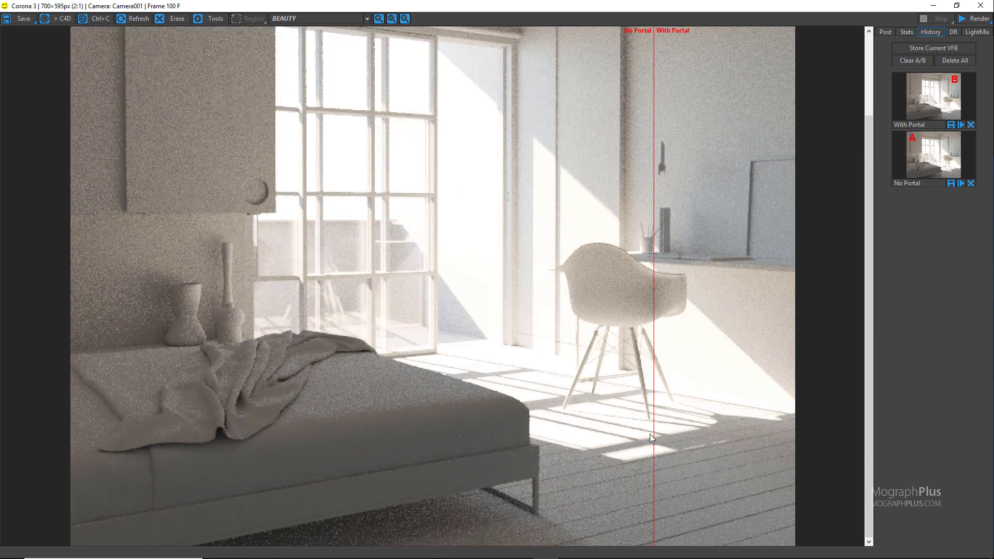
drag(655, 436, 318, 408)
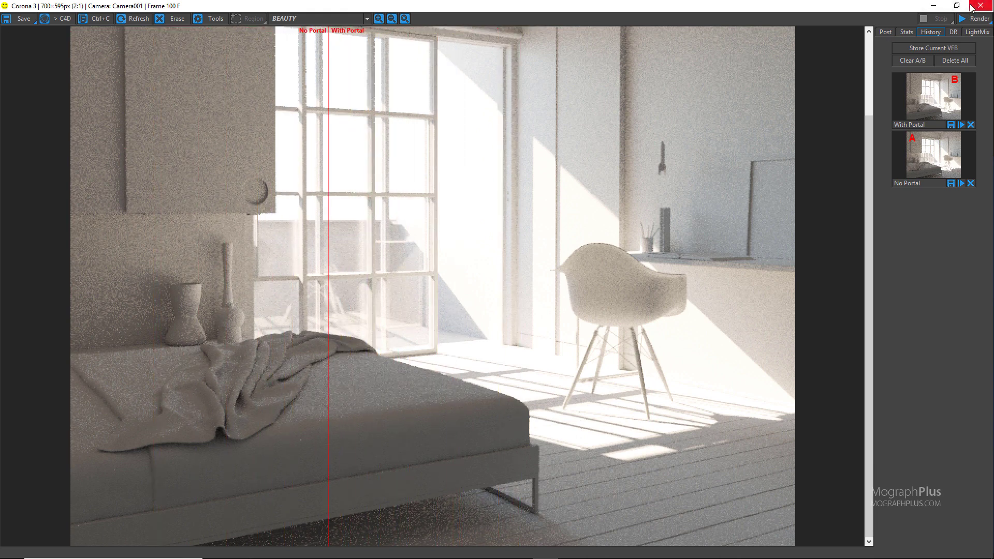
click(920, 61)
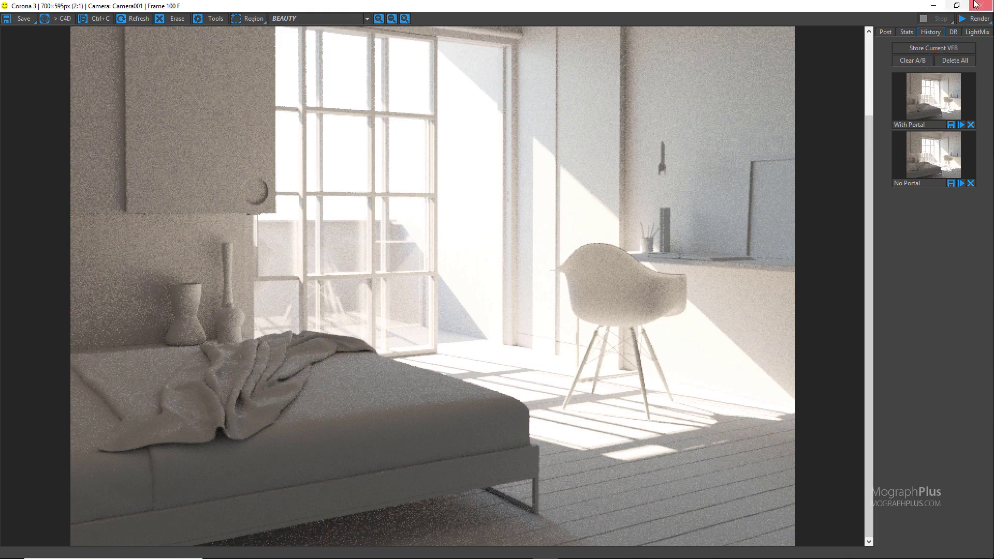
Step: Close the frame buffer, leave Camera001's view, and orbit in close to the backplate plane
click(976, 8)
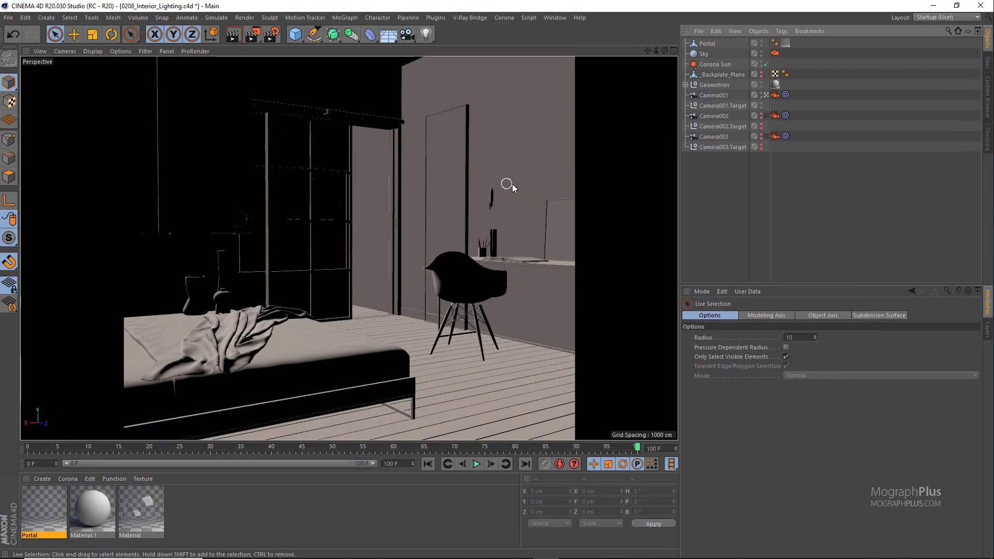
click(767, 95)
alt+drag(312, 221, 261, 230)
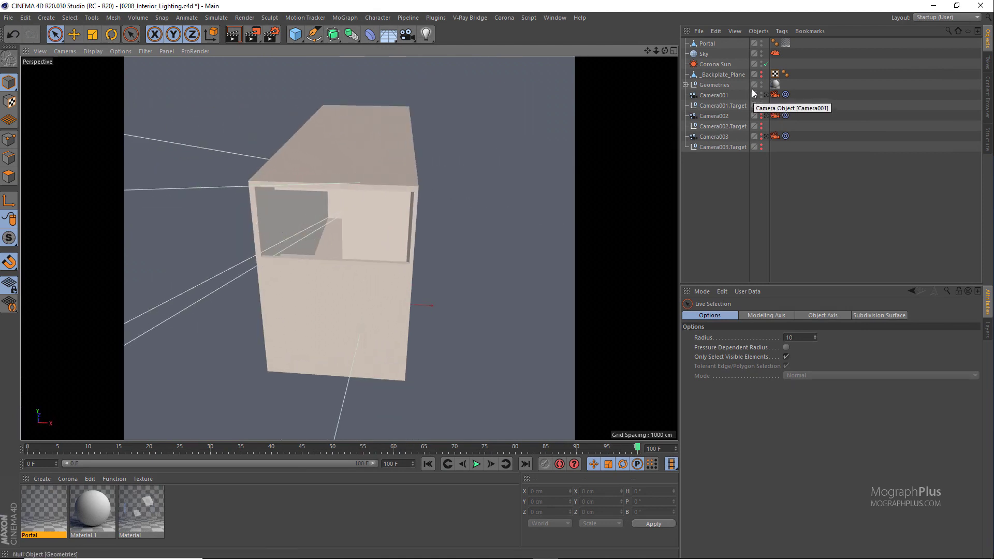
alt+drag(622, 124, 507, 205)
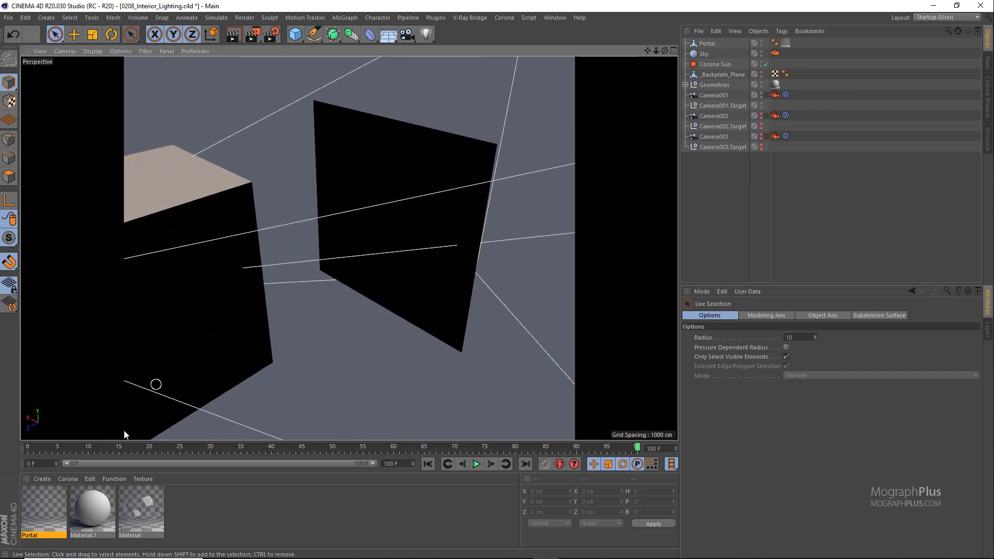
Step: Create a Corona Light material using IMG_0115.jpg as emission texture, with Emit light unchecked
click(67, 479)
click(106, 424)
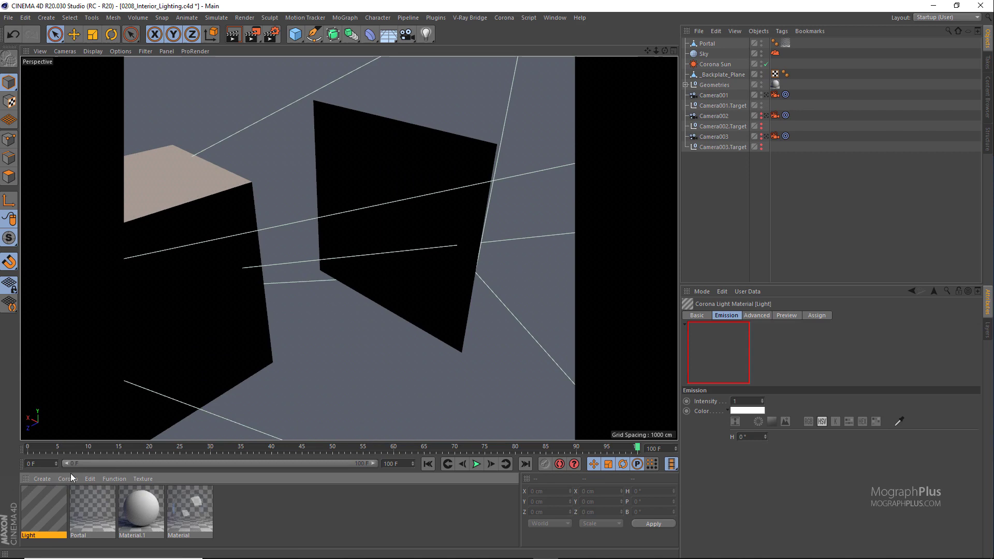
double_click(49, 502)
click(346, 175)
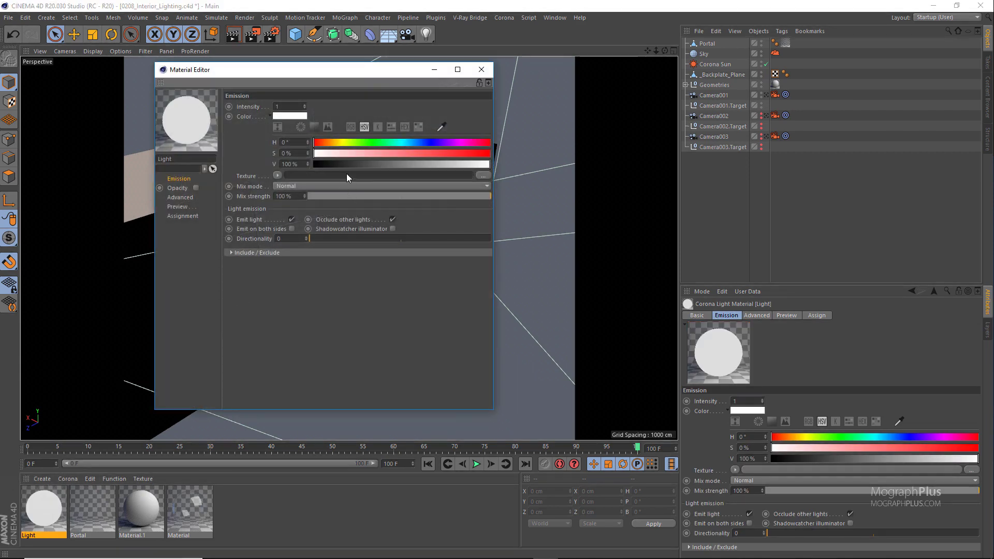
scroll(377, 299, down, 2)
scroll(374, 297, down, 10)
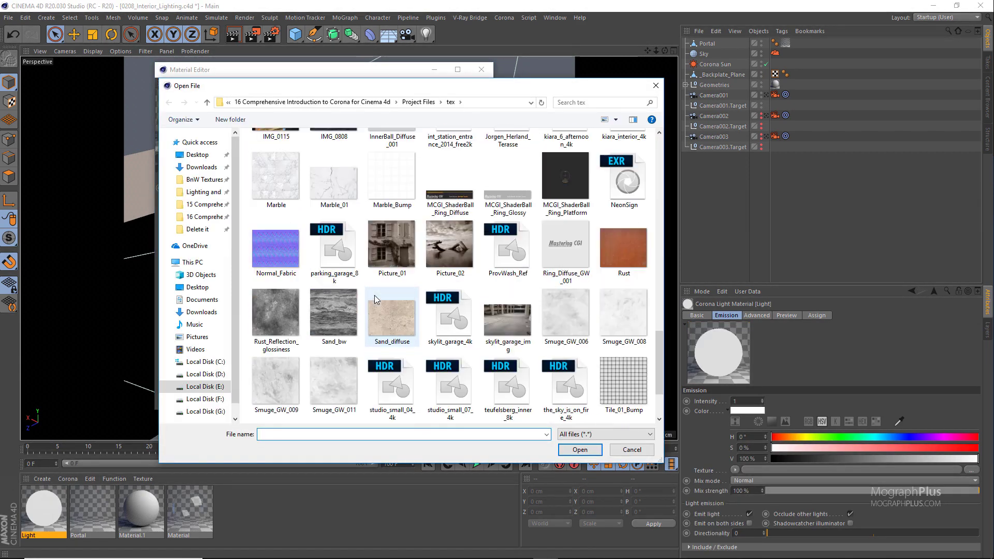
scroll(306, 219, up, 2)
double_click(284, 297)
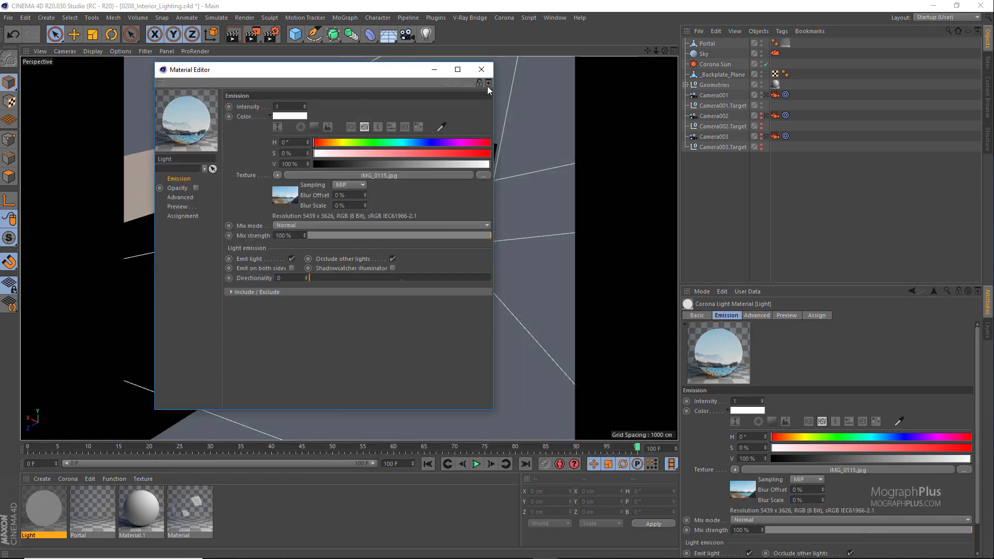
click(292, 258)
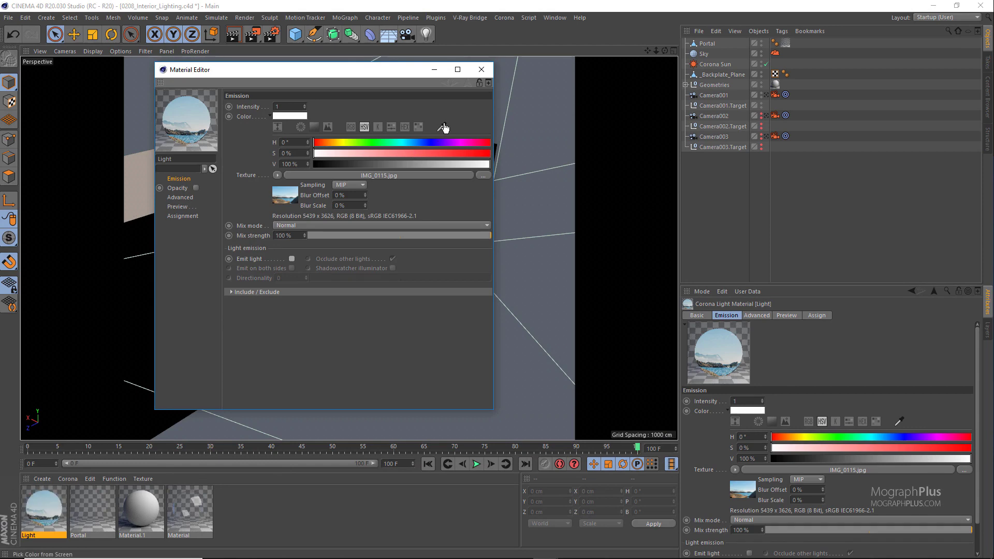
drag(401, 71, 620, 191)
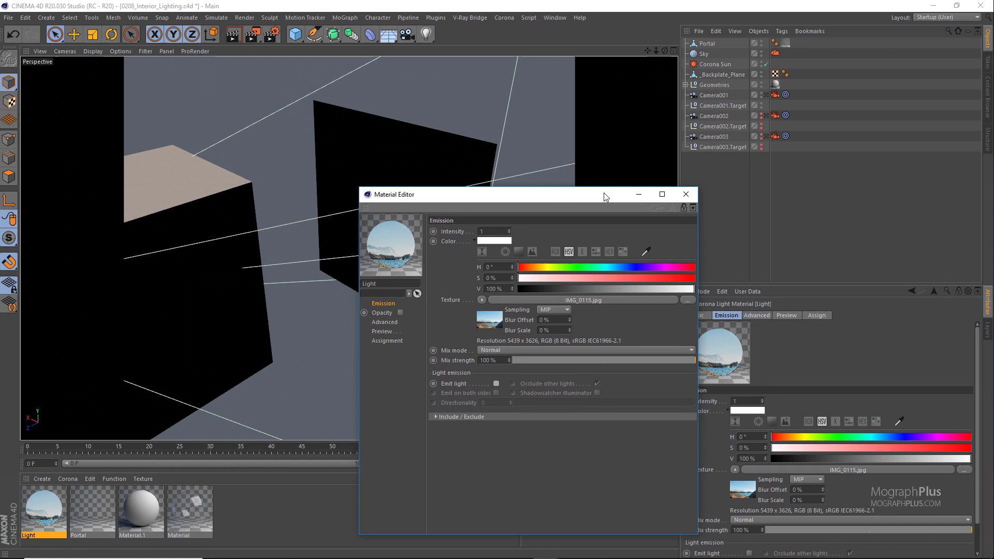
Step: Apply the Light material to the backplate plane and show it with quick shading
drag(54, 500, 362, 151)
drag(403, 197, 226, 271)
click(98, 50)
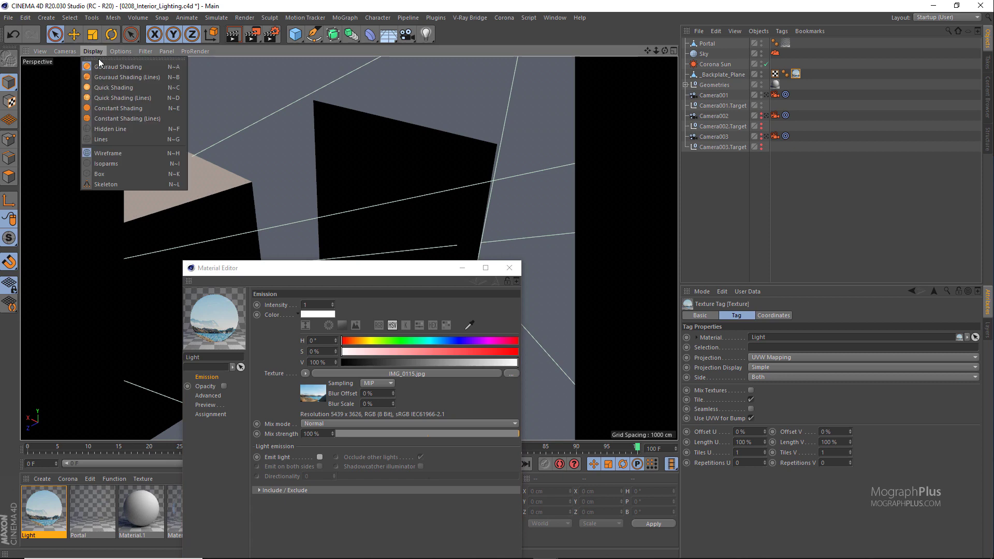
click(129, 86)
drag(376, 264, 351, 372)
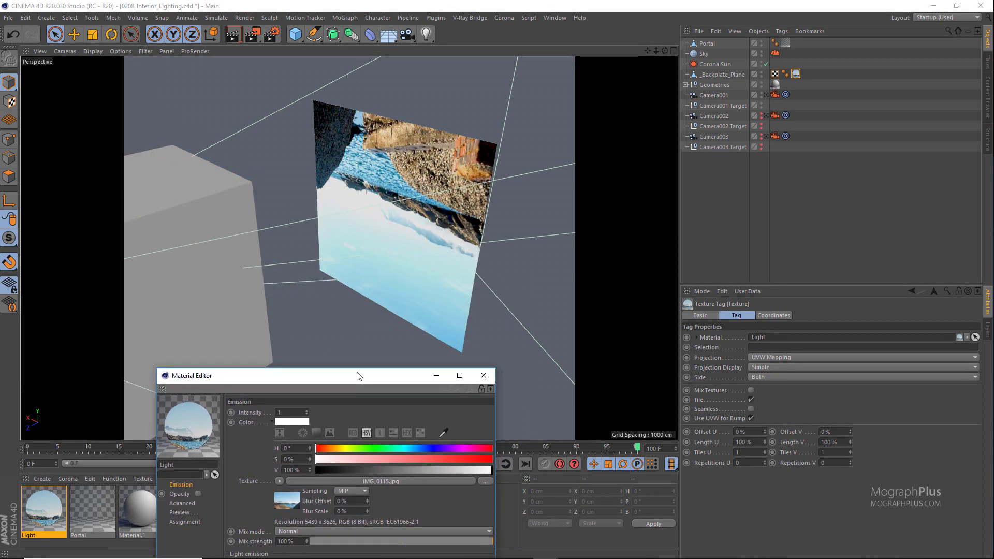
alt+drag(311, 234, 162, 237)
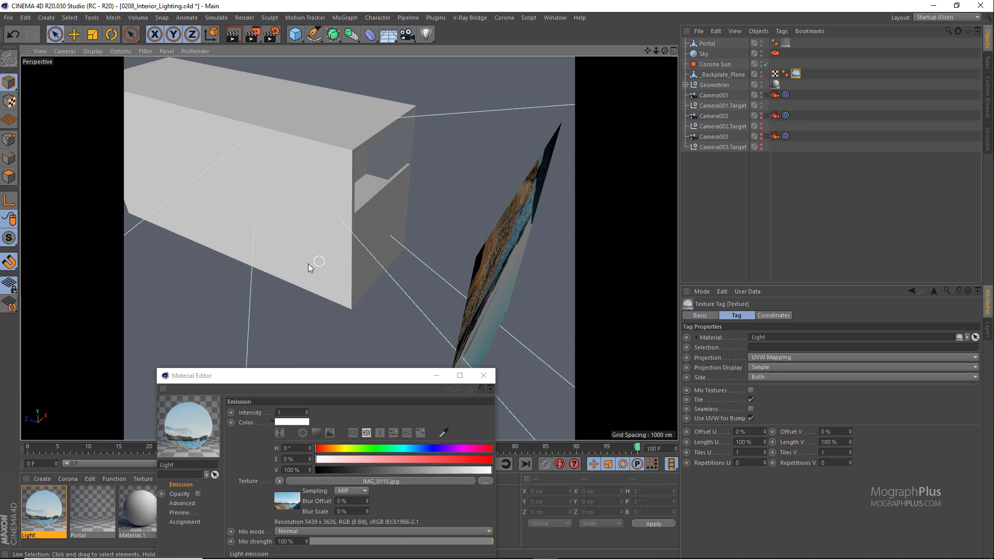
alt+drag(309, 263, 438, 246)
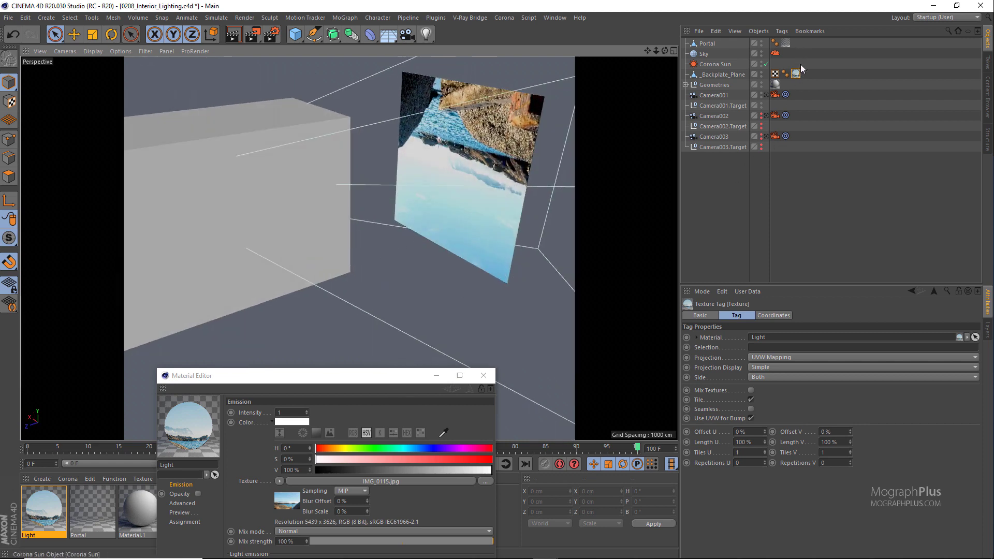
Step: Flip the backplate upright with Tiles V -1 and Offset V 20%
click(837, 453)
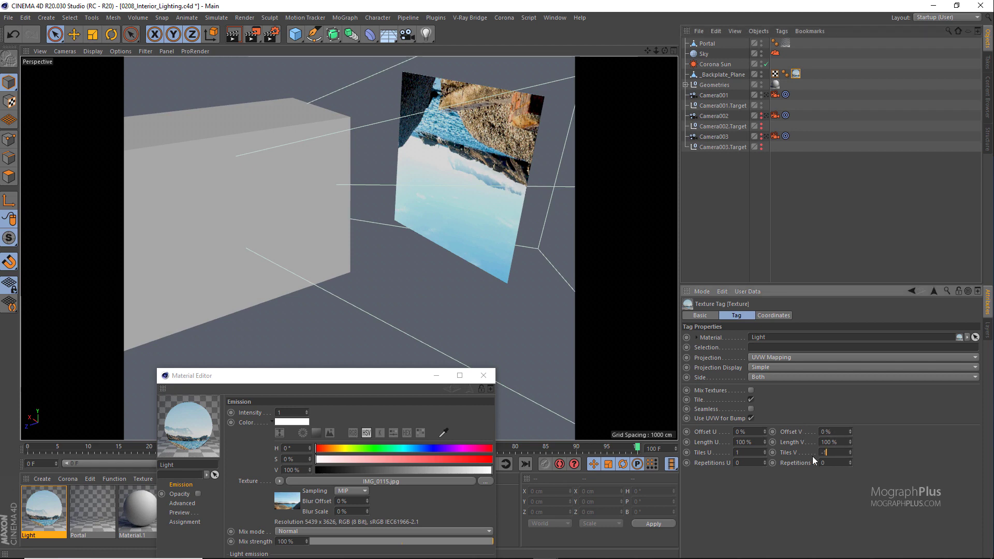
key(Return)
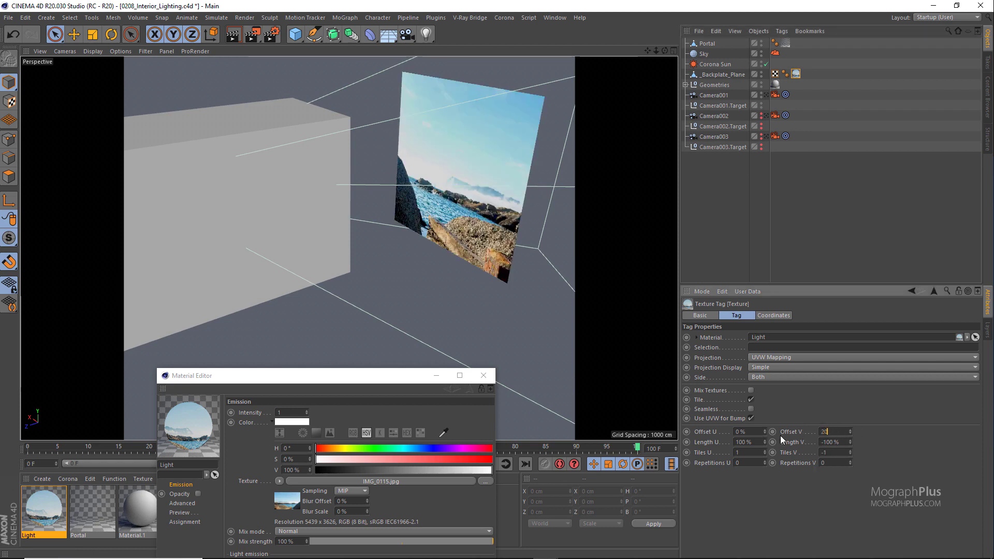
key(Return)
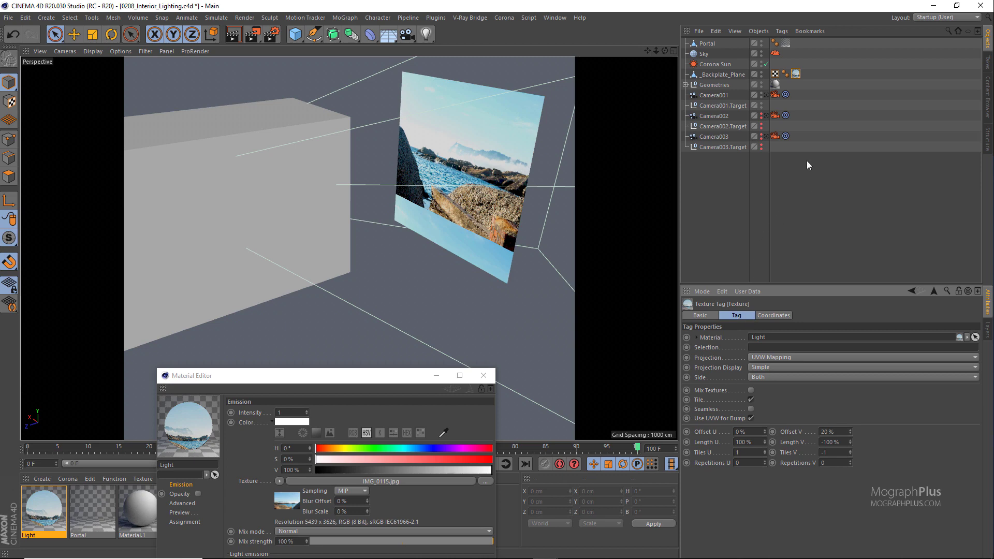
Step: Look through Camera001 and start a Corona interactive render in a smaller window
click(766, 95)
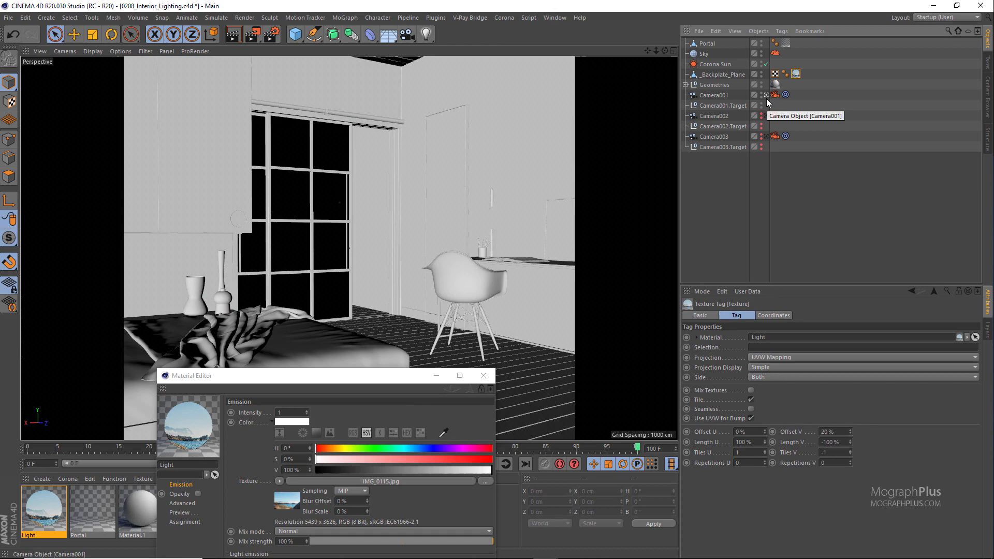
click(503, 18)
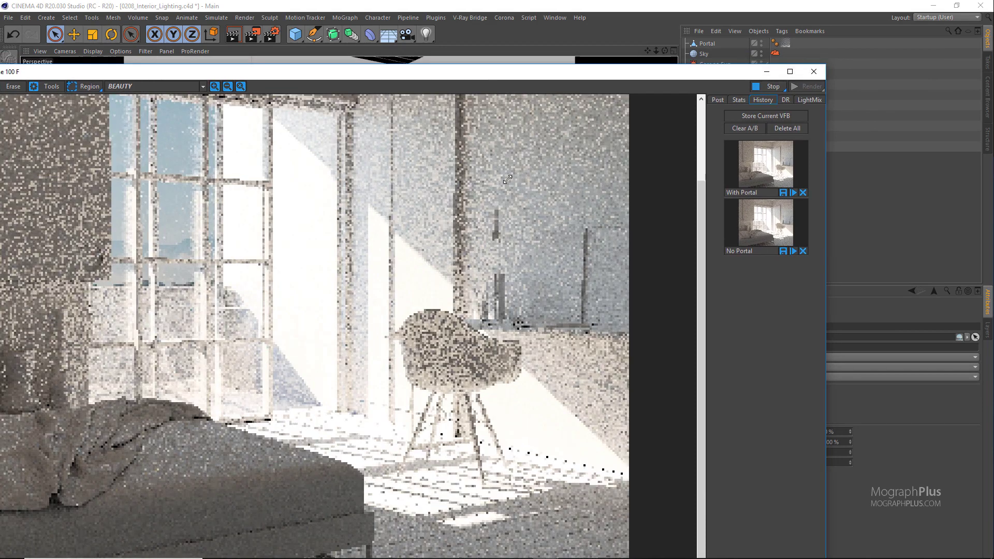
drag(827, 61, 348, 251)
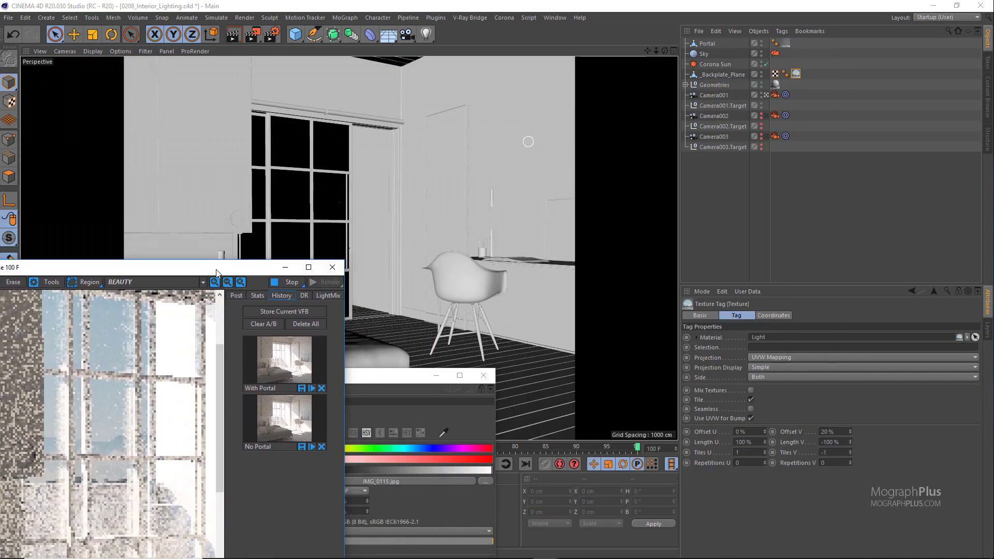
drag(259, 264, 533, 39)
scroll(300, 254, down, 1)
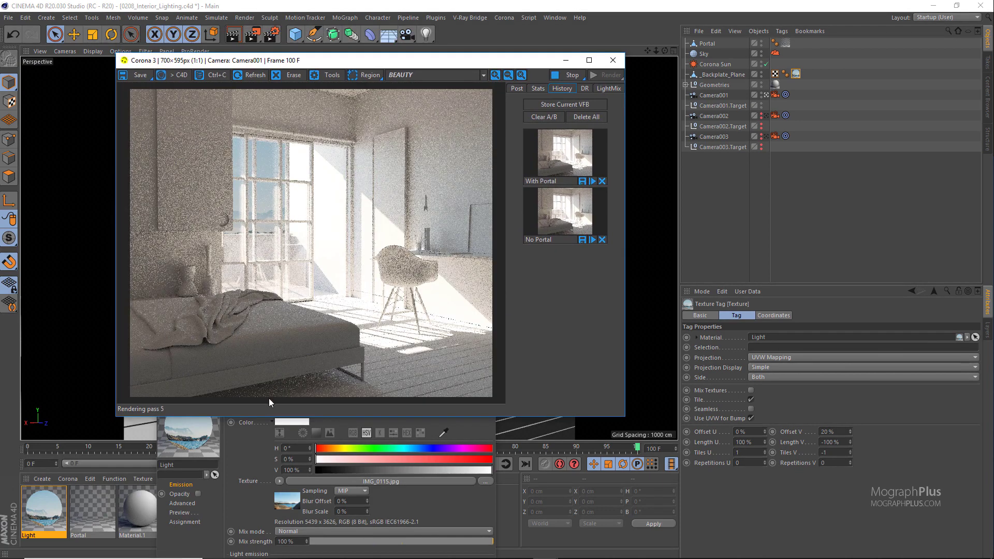
Step: Set the Light material's Emission Intensity to 4 and close the material editor
click(64, 495)
click(257, 458)
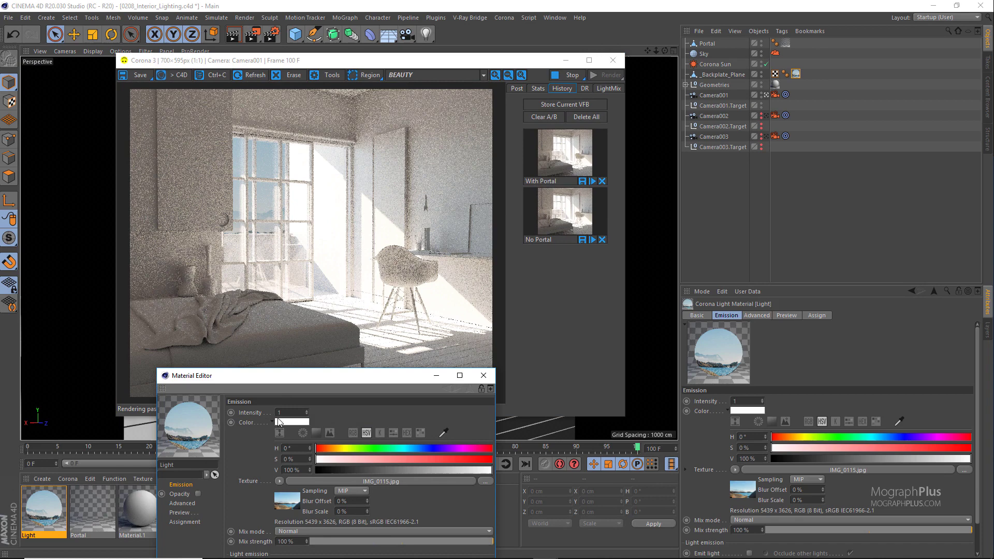
text(4)
key(Return)
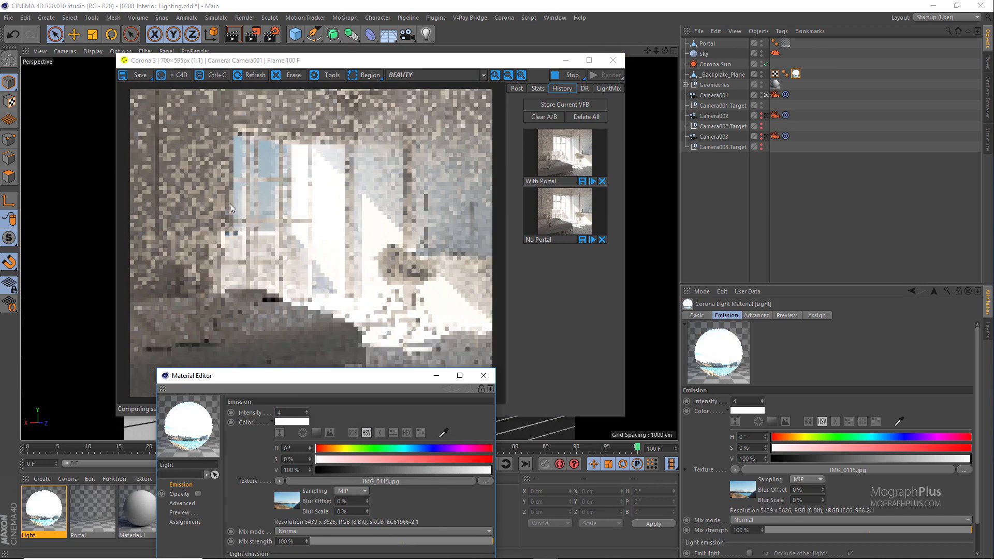
click(474, 380)
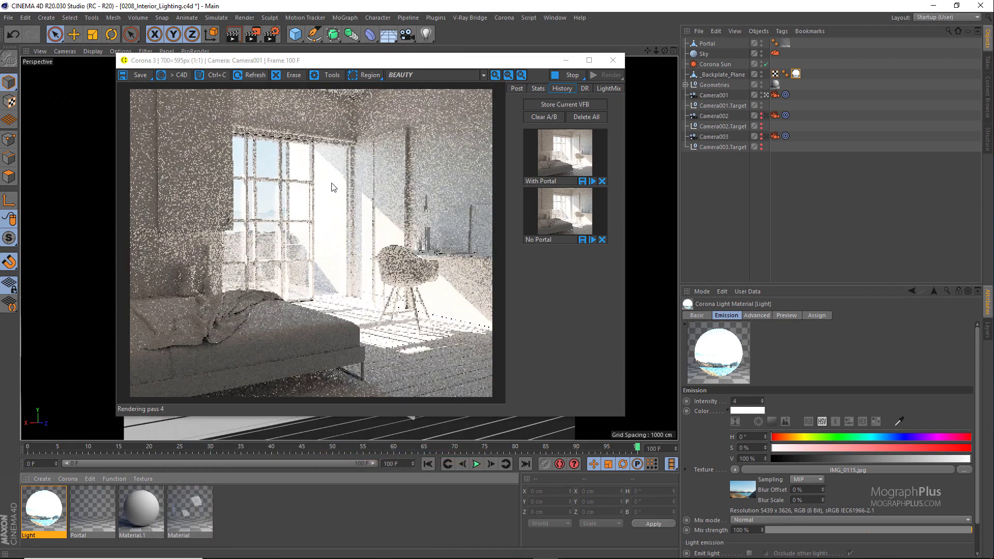
Step: Set Corona denoising to High quality, reset the time limit to 00:00:00, and verify 1400×1190 output
click(271, 34)
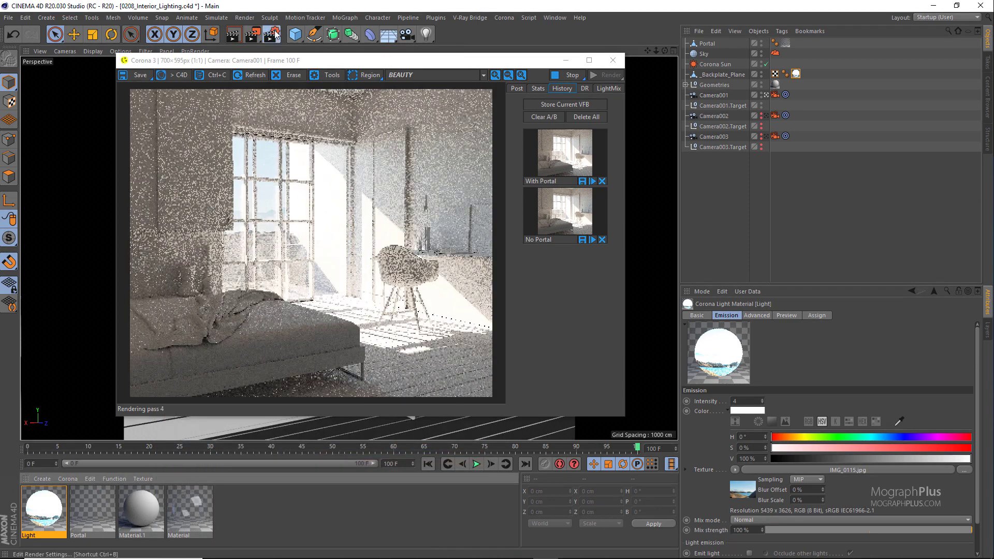
click(472, 239)
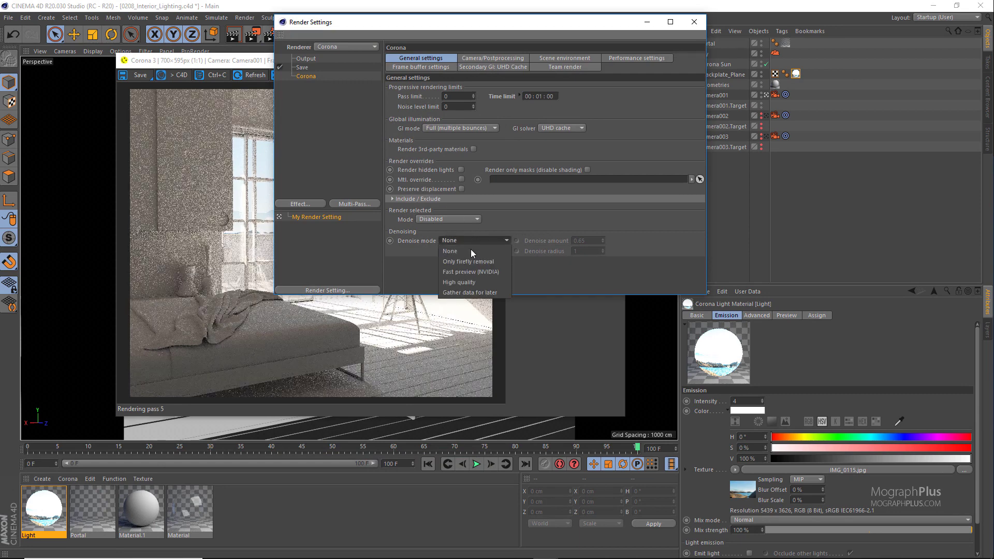
click(471, 283)
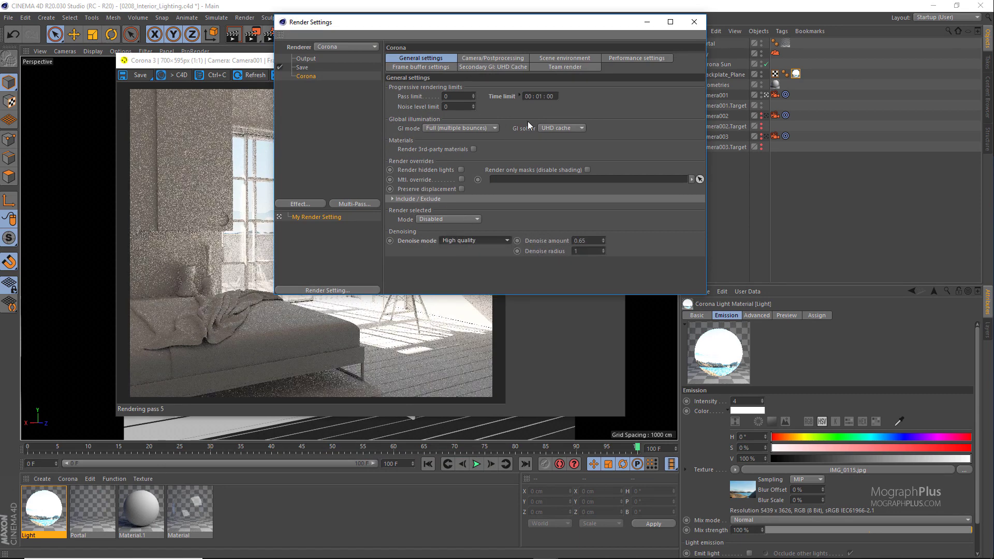
right_click(511, 97)
click(551, 154)
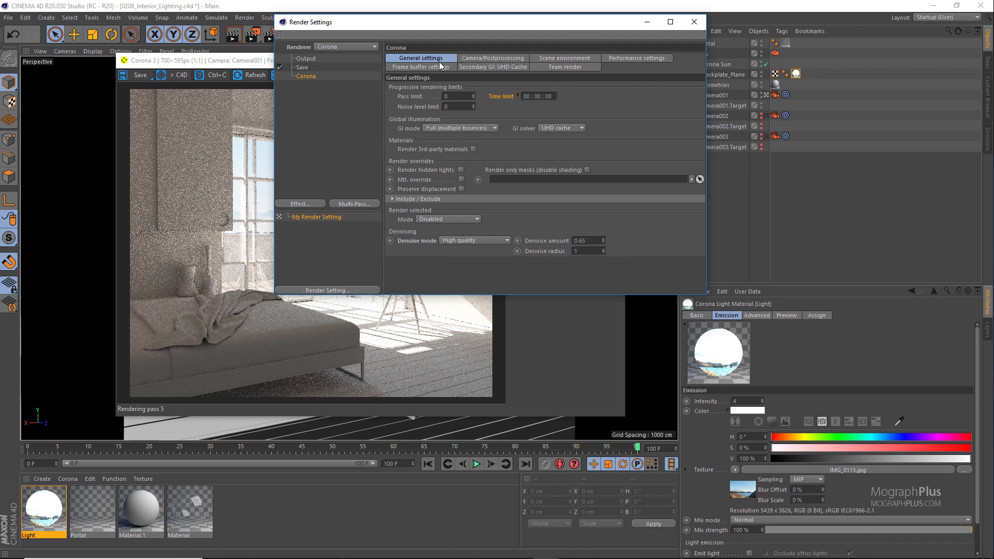
click(305, 59)
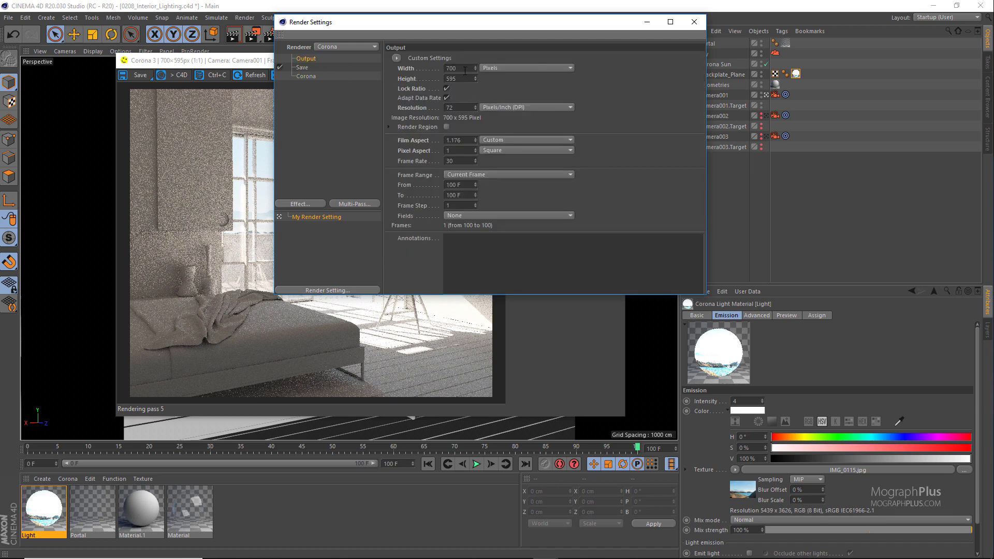
click(688, 23)
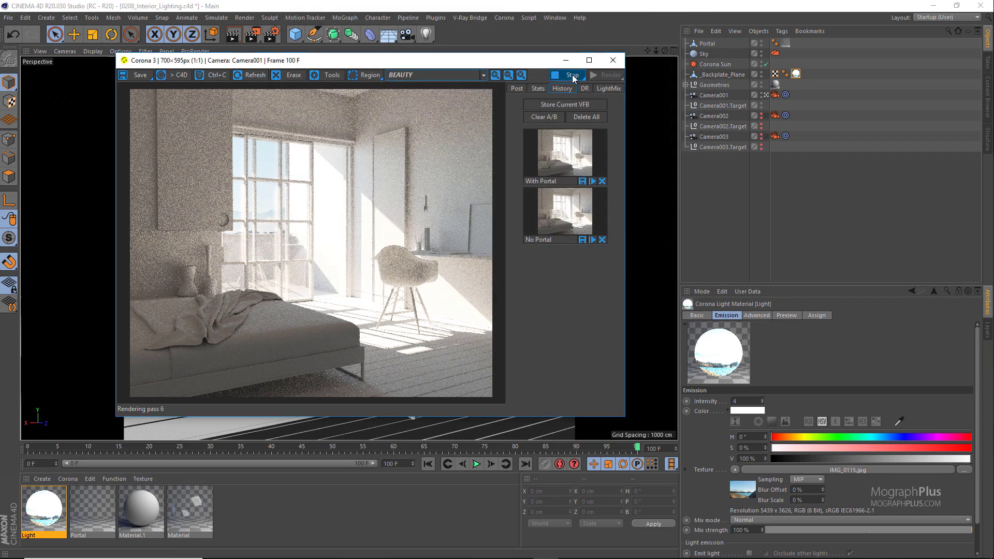
Step: Stop the full-size 1400×1190 render early and dismiss the Corona denoiser warning
click(613, 61)
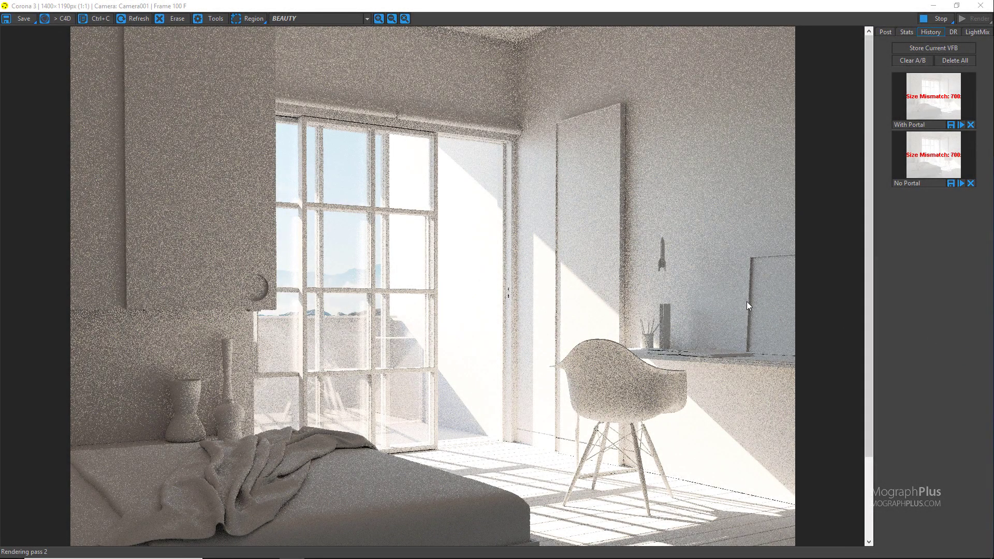
click(936, 19)
click(956, 6)
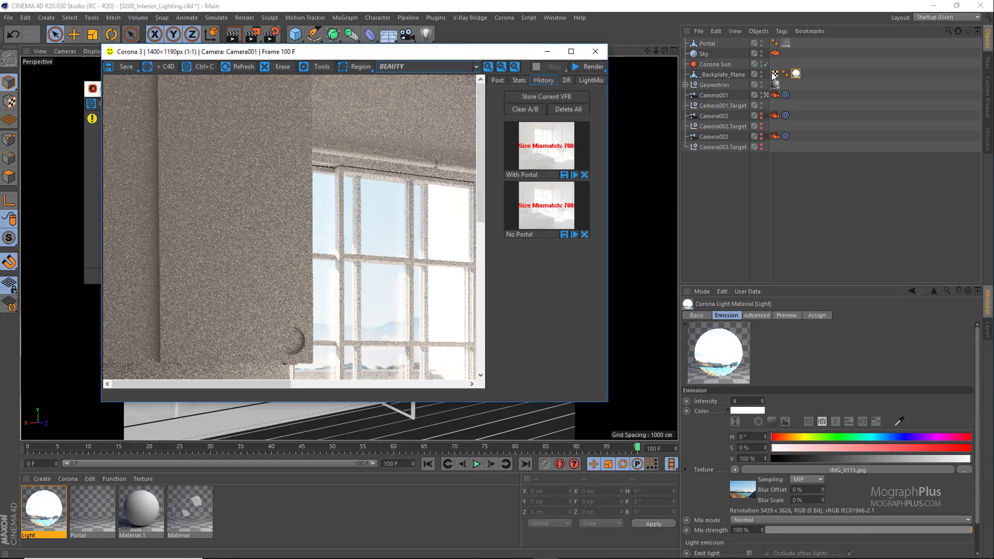
drag(466, 66, 502, 73)
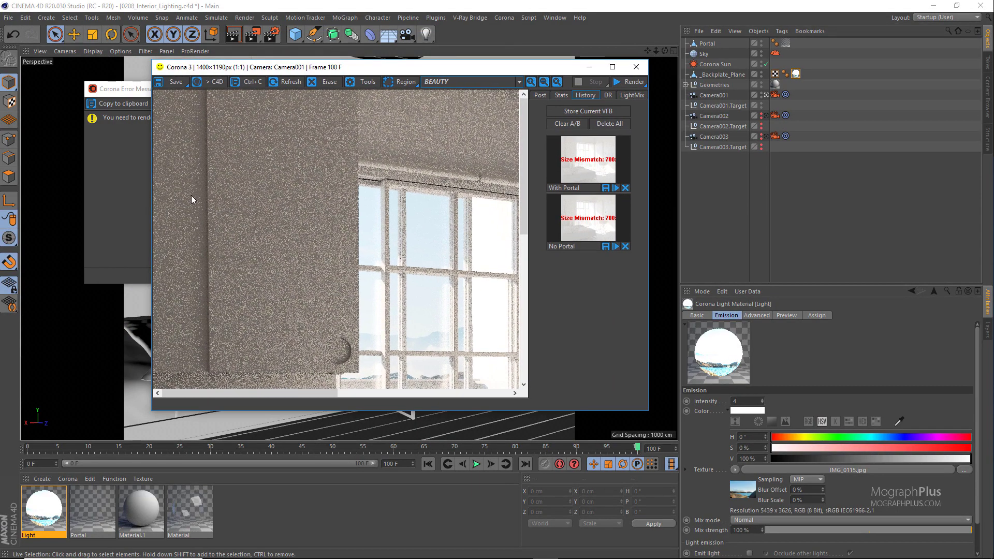
click(135, 186)
click(399, 89)
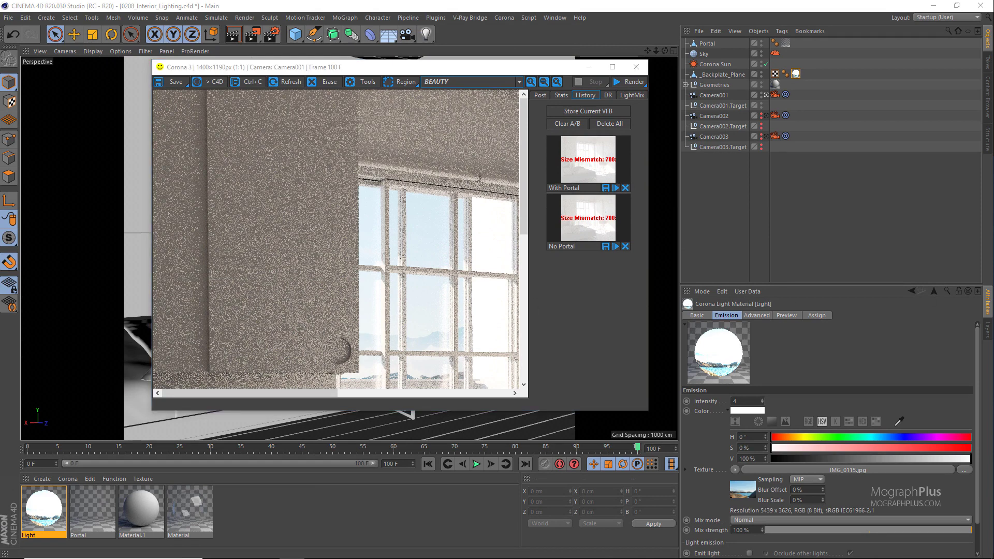
key(alt+Tab)
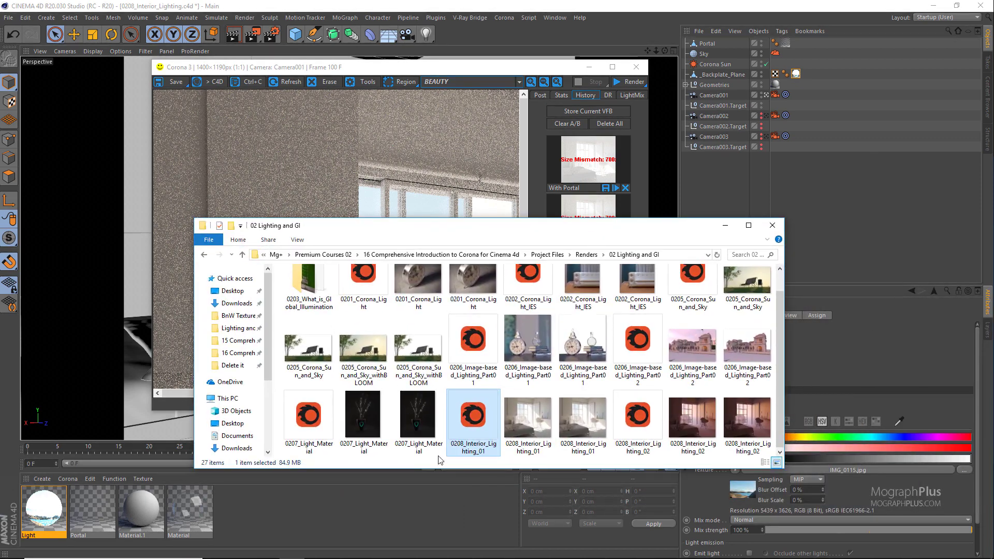
double_click(469, 420)
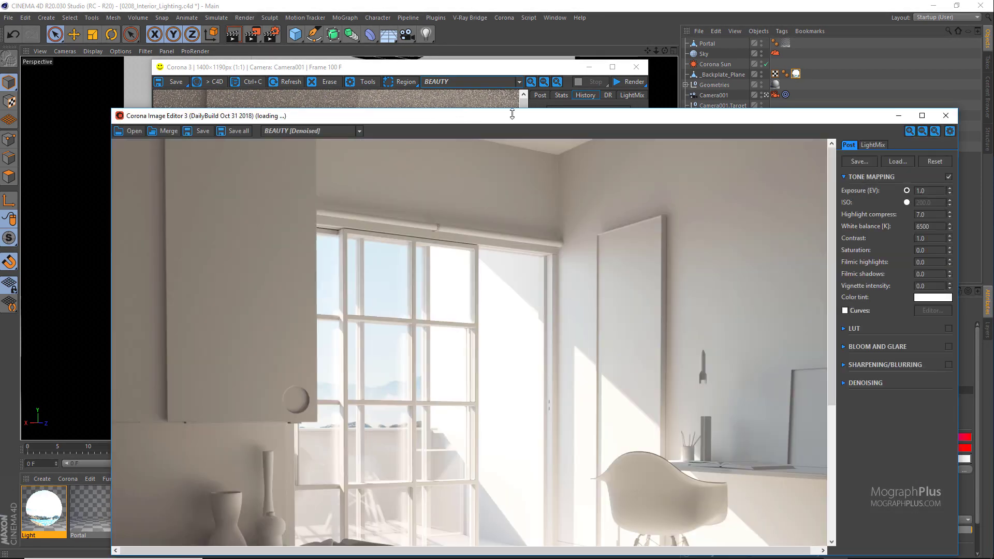
click(922, 116)
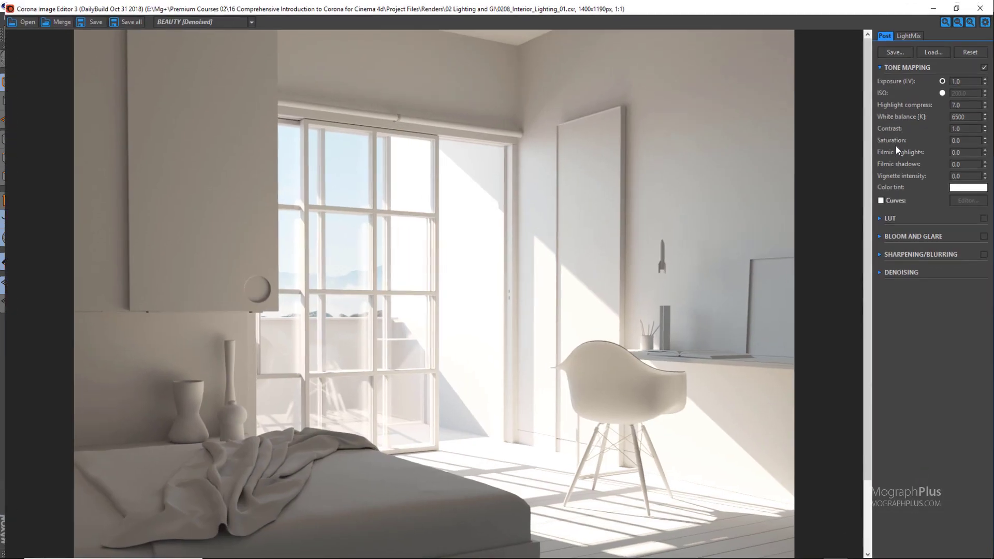
click(973, 127)
text(2.5)
key(Return)
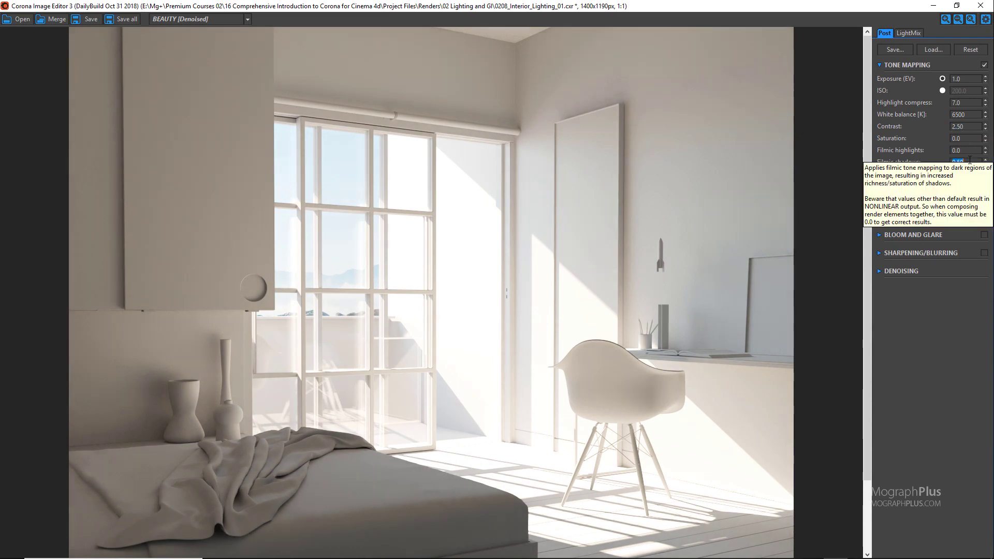
click(879, 271)
drag(433, 283, 432, 190)
scroll(432, 222, down, 1)
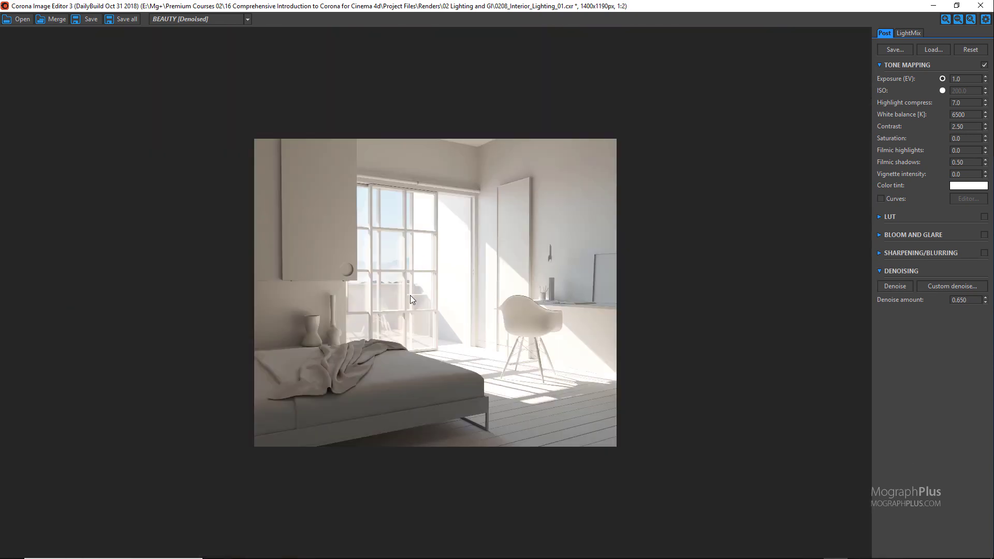
scroll(410, 296, up, 1)
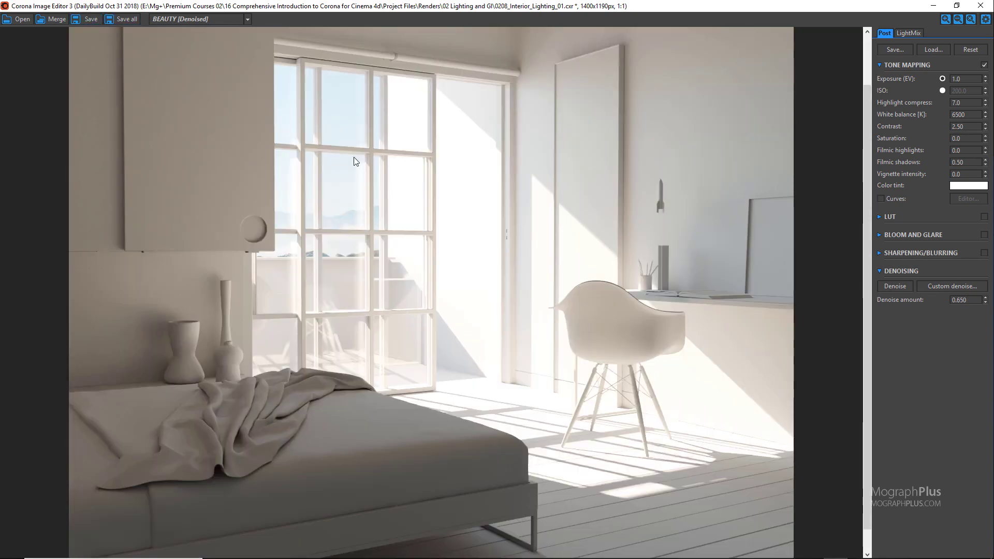
scroll(396, 256, down, 1)
scroll(371, 396, up, 1)
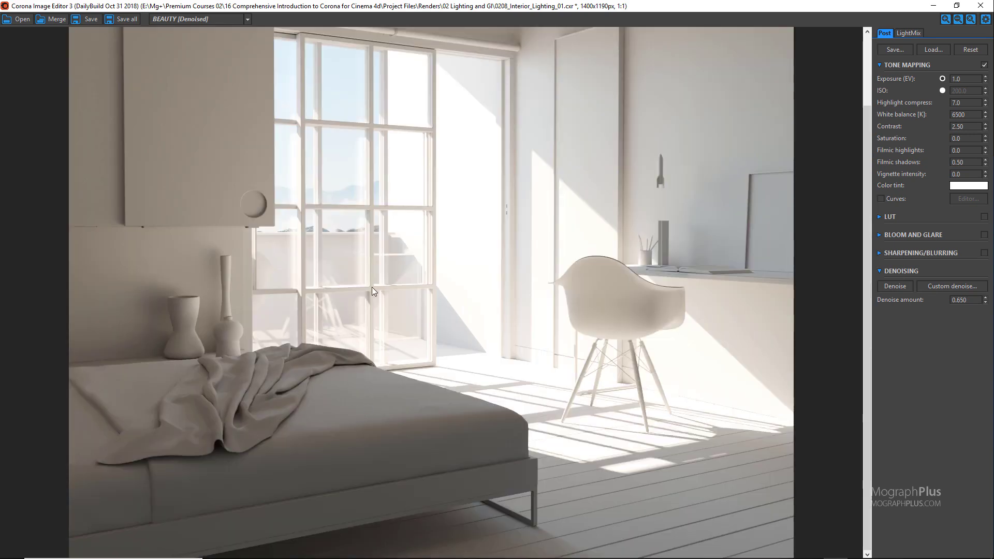
scroll(365, 307, down, 1)
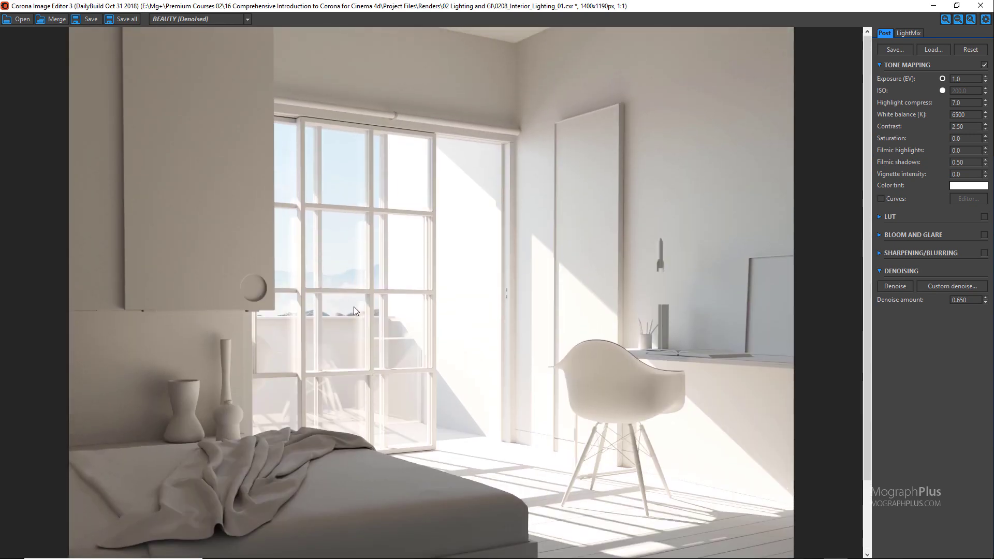
scroll(353, 306, up, 1)
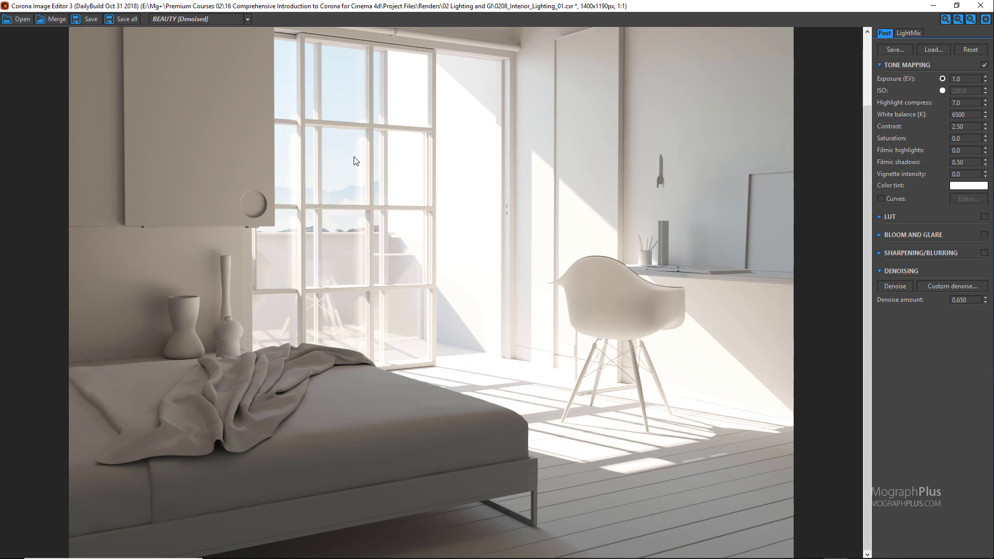
scroll(346, 164, down, 1)
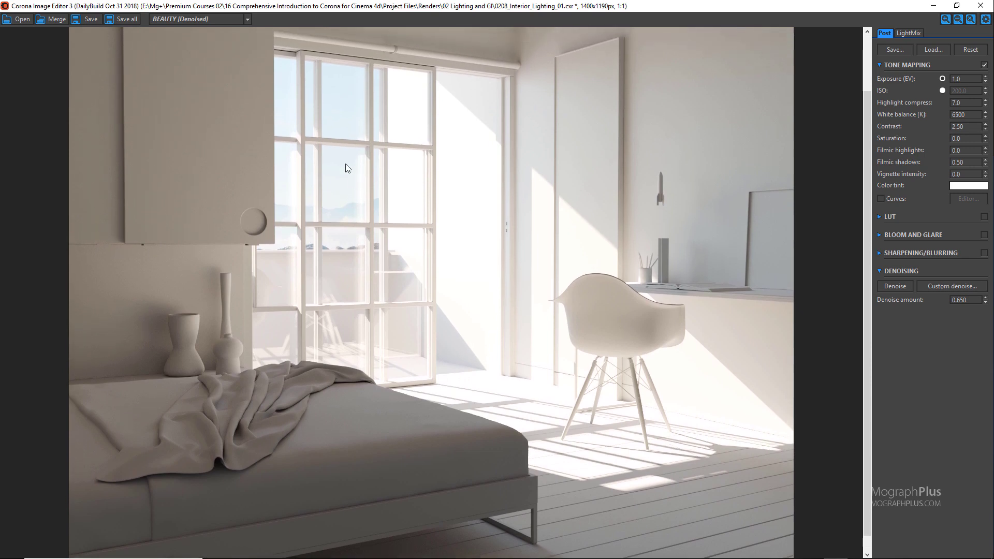
scroll(346, 167, up, 1)
Step: Exit Corona Image Editor without saving changes
drag(346, 168, 346, 171)
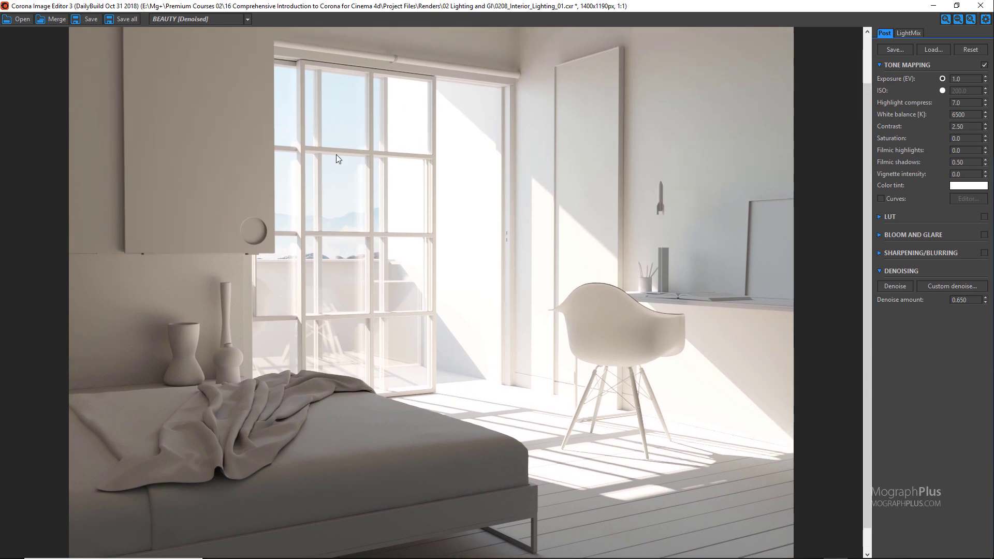
click(977, 7)
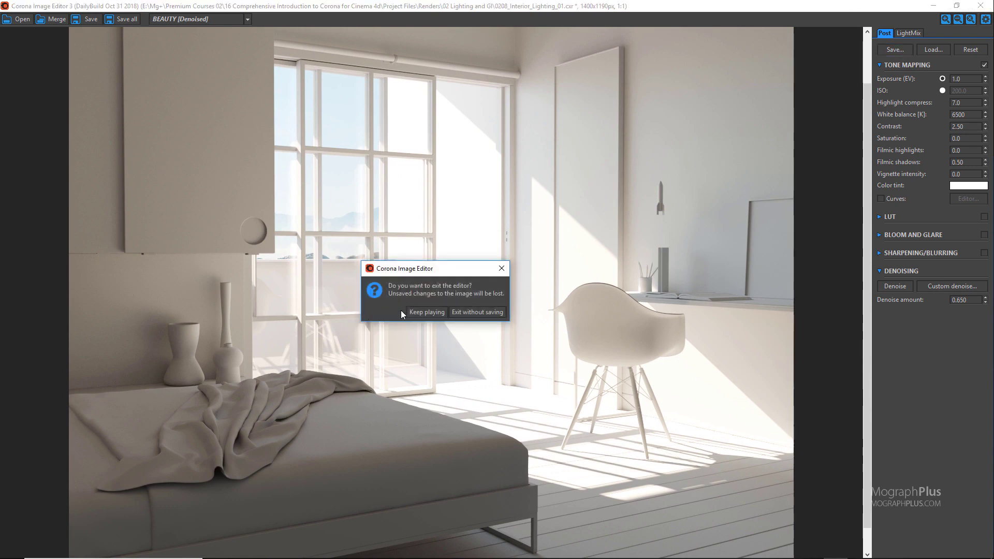
click(476, 312)
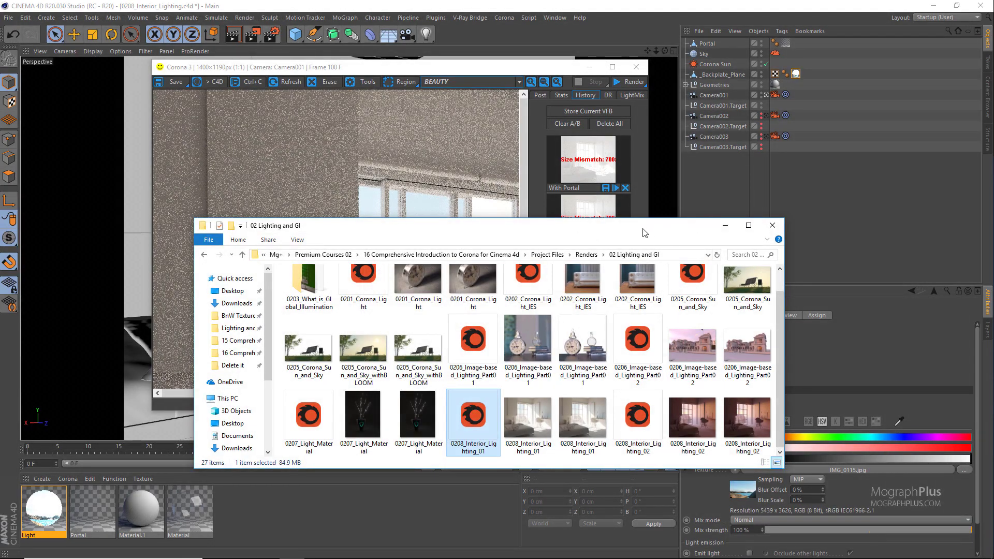
drag(362, 224, 702, 299)
Step: Save the Cinema 4D scene as 0208_Interior_Lighting_Finished_01.c4d
click(654, 247)
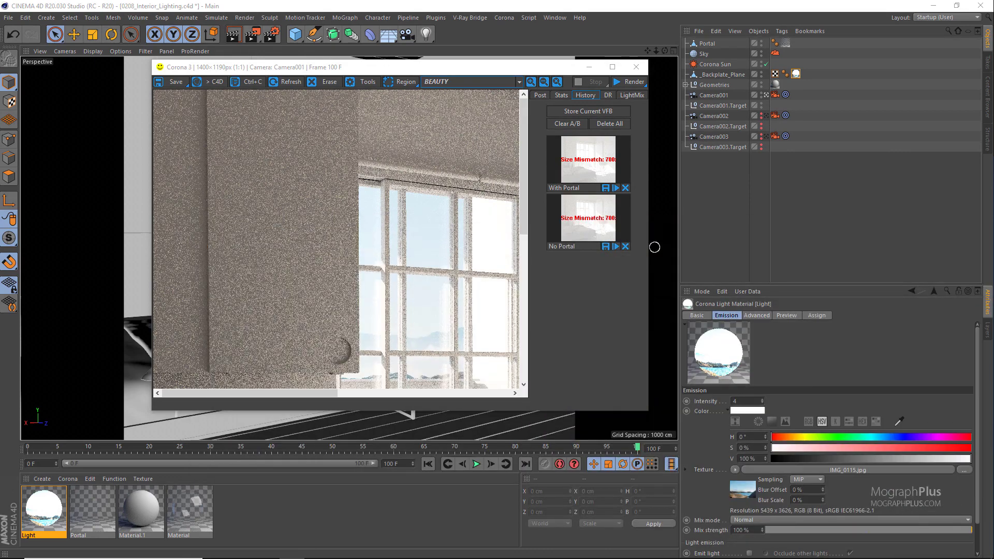
click(8, 17)
click(187, 174)
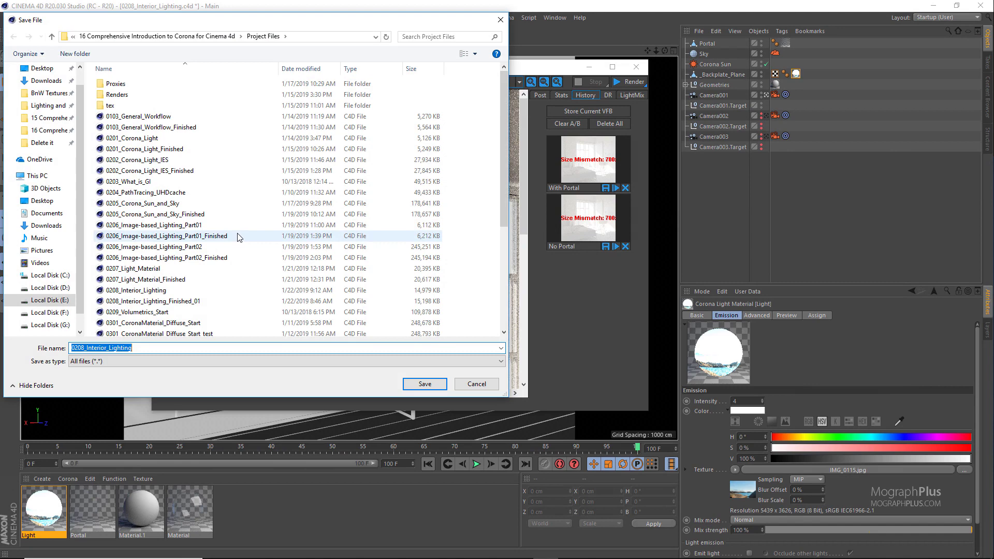
click(202, 302)
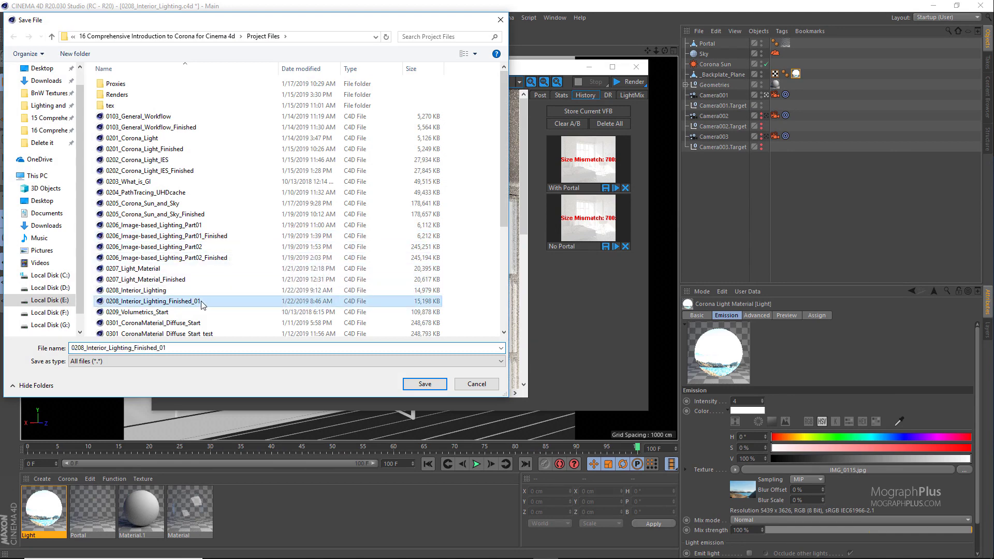
key(Return)
Step: Confirm overwriting the scene file, close the render window, disable Corona Sun and hide the Sky
click(520, 284)
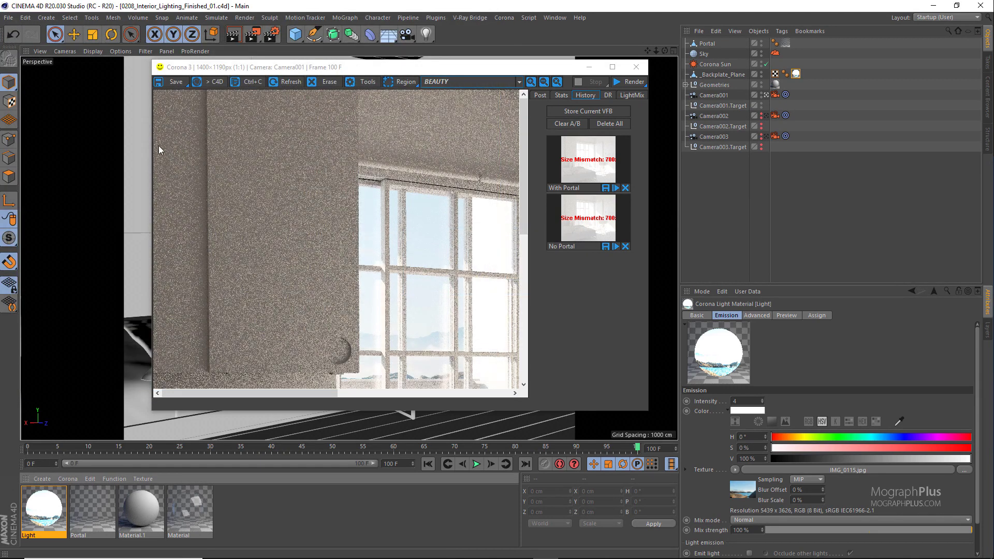
click(637, 67)
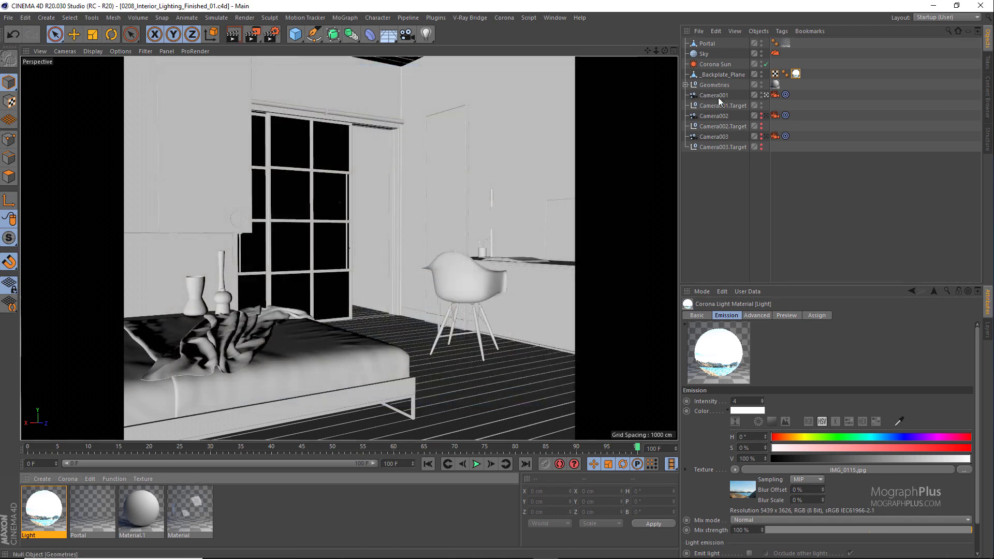
click(766, 64)
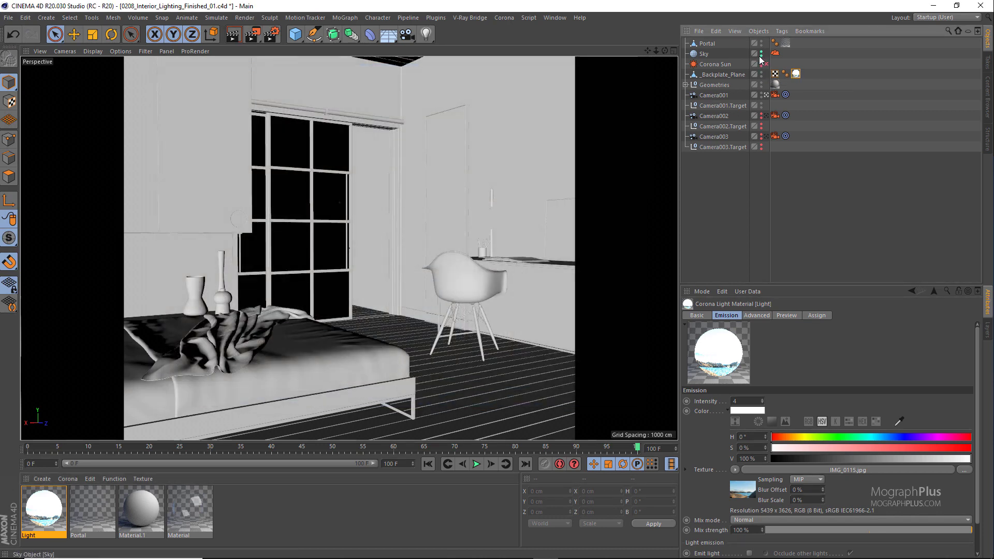
click(762, 54)
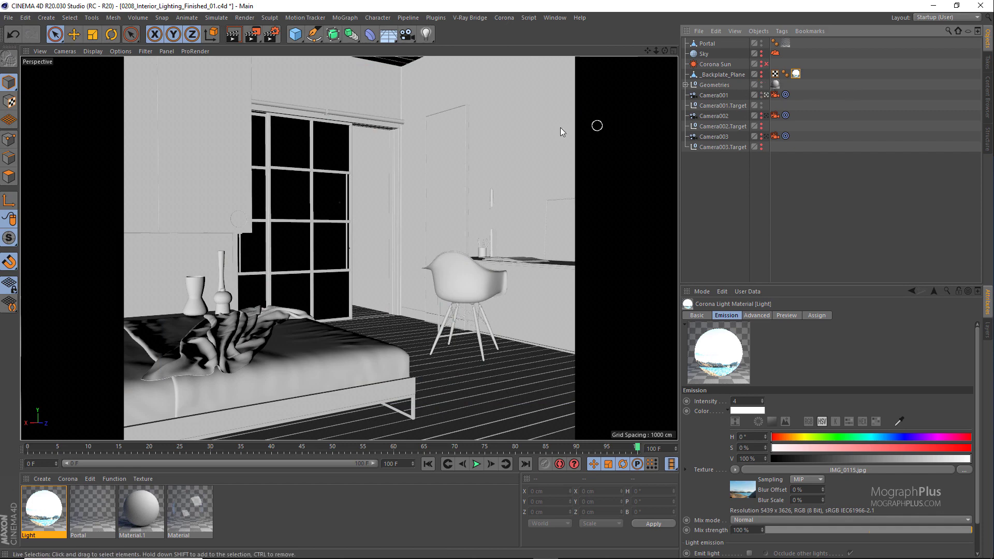
Step: Create light material Light.1 with the_sky_is_on_fire_4k.hdr as its emission texture
click(73, 479)
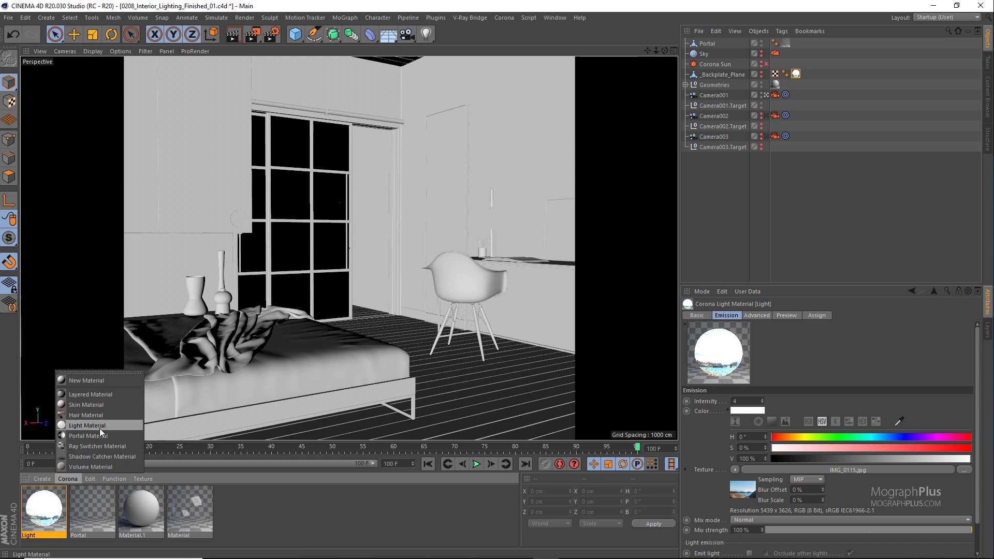
click(99, 428)
double_click(42, 503)
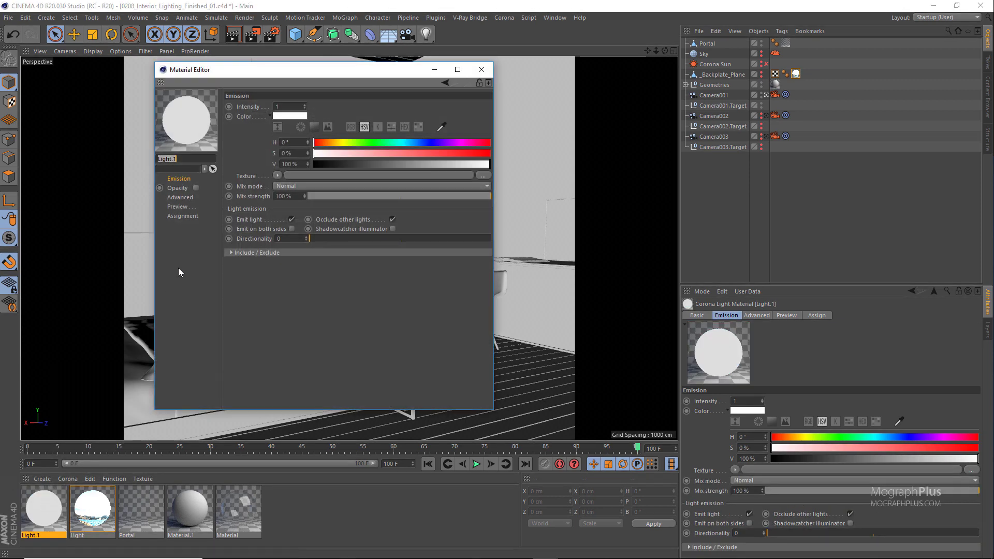
click(306, 175)
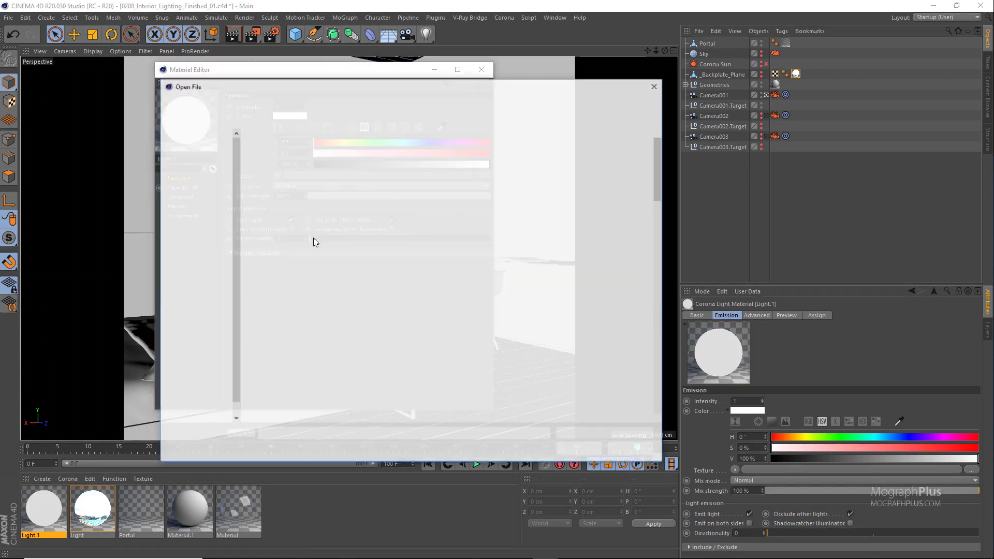
scroll(324, 275, down, 7)
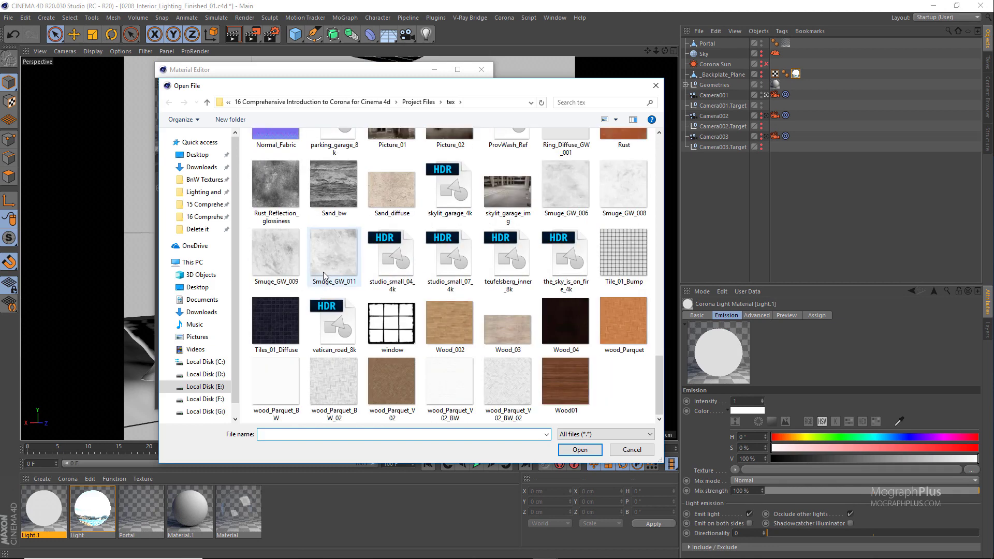
double_click(556, 264)
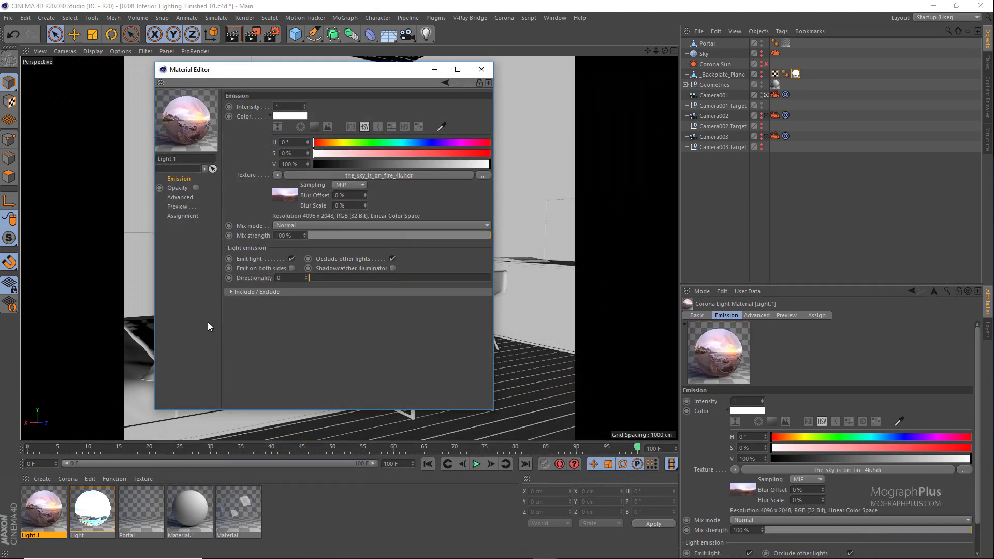
click(488, 70)
click(504, 18)
click(539, 119)
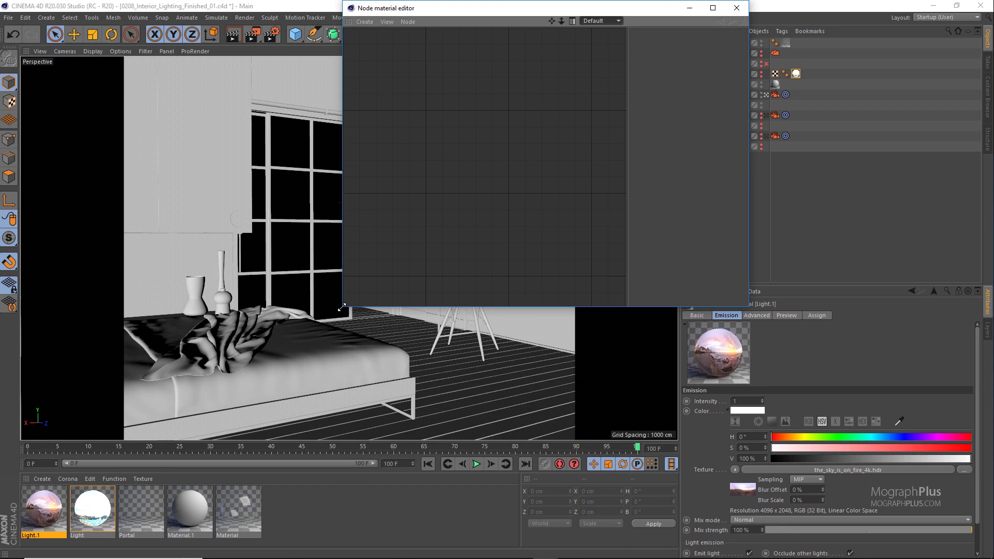
Step: Load Light.1 into the enlarged node editor and add a Corona Color Correct node
drag(343, 307, 115, 438)
drag(44, 510, 453, 185)
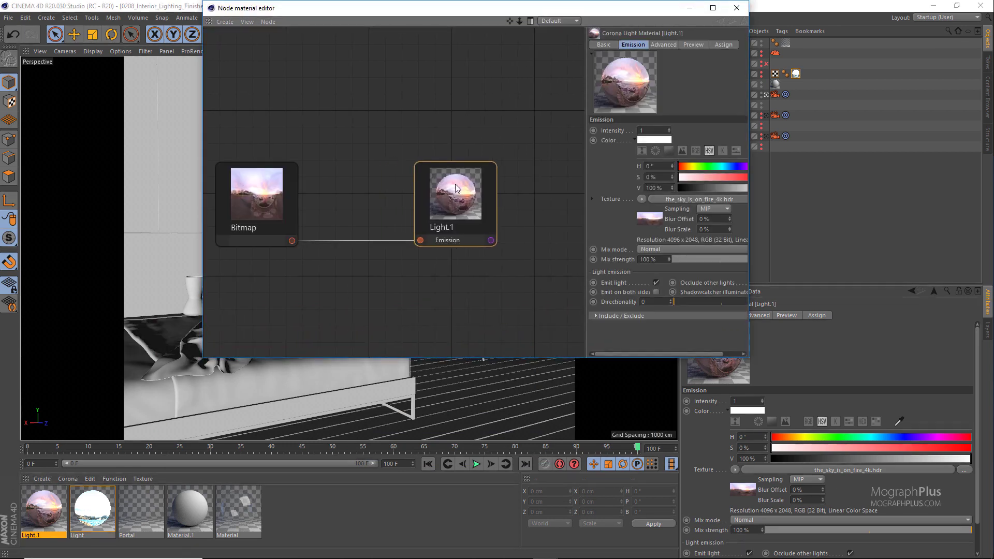
right_click(282, 269)
mouse_move(324, 288)
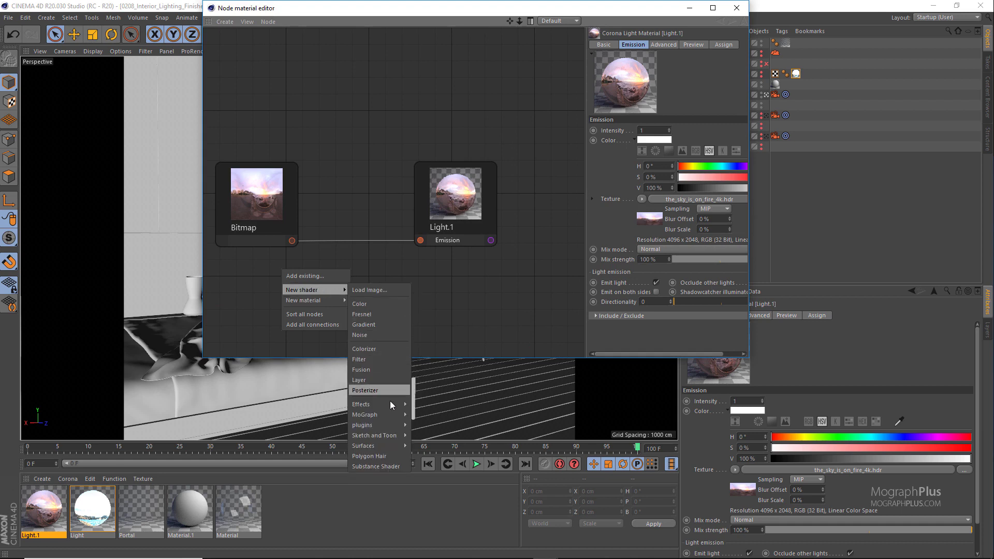
mouse_move(391, 423)
mouse_move(440, 424)
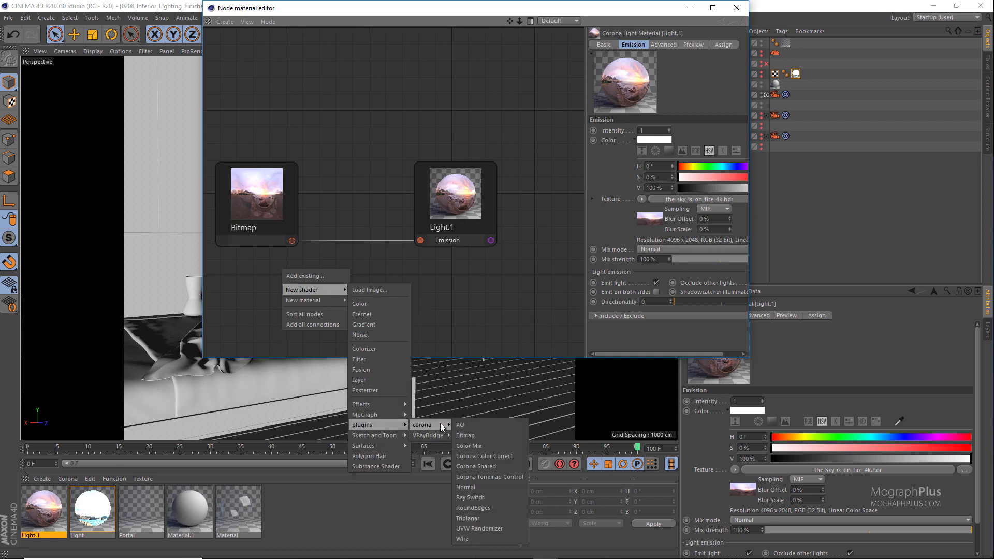
click(490, 456)
Step: Wire the Bitmap through Color Correct into Light.1's Emission, then close the node editor
drag(309, 284, 345, 294)
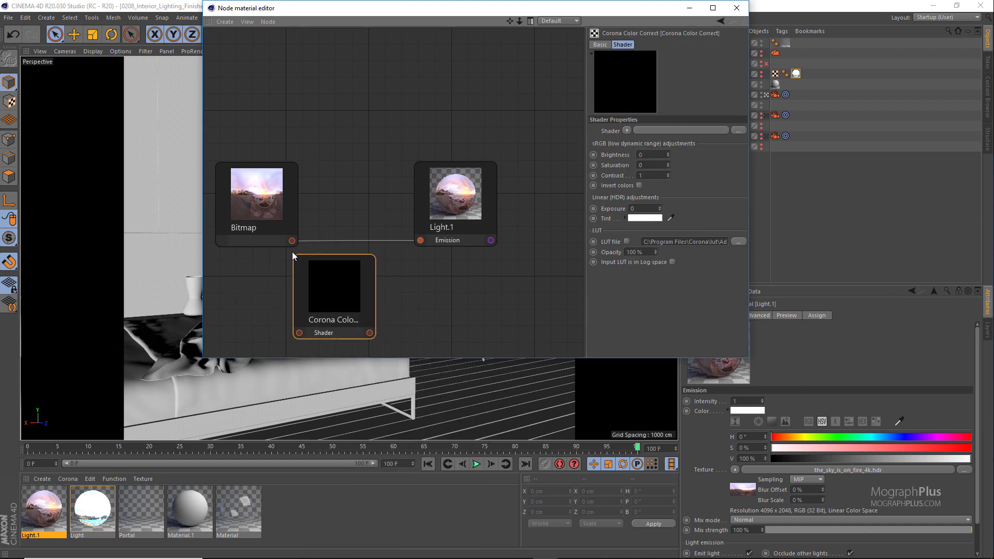
drag(292, 241, 300, 334)
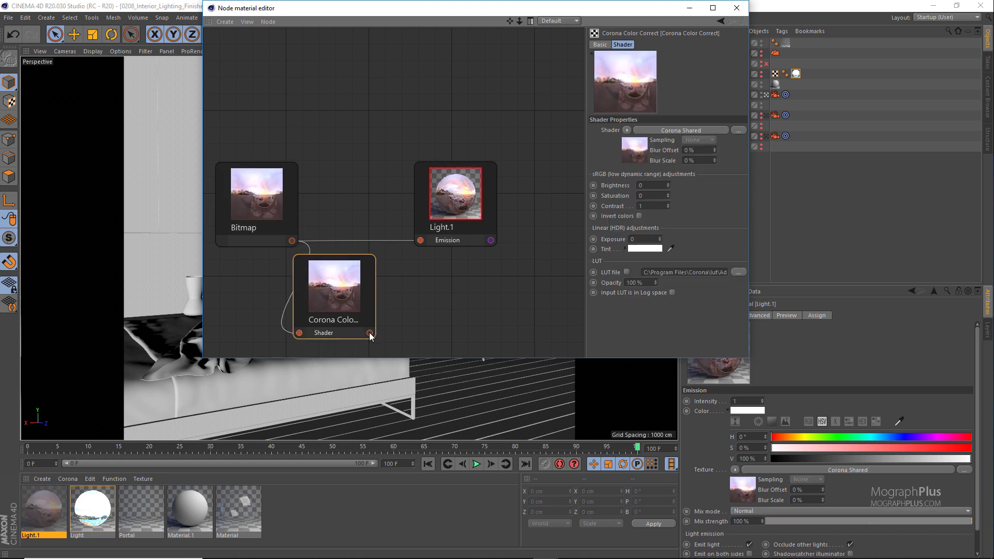
drag(369, 333, 419, 241)
drag(326, 285, 344, 269)
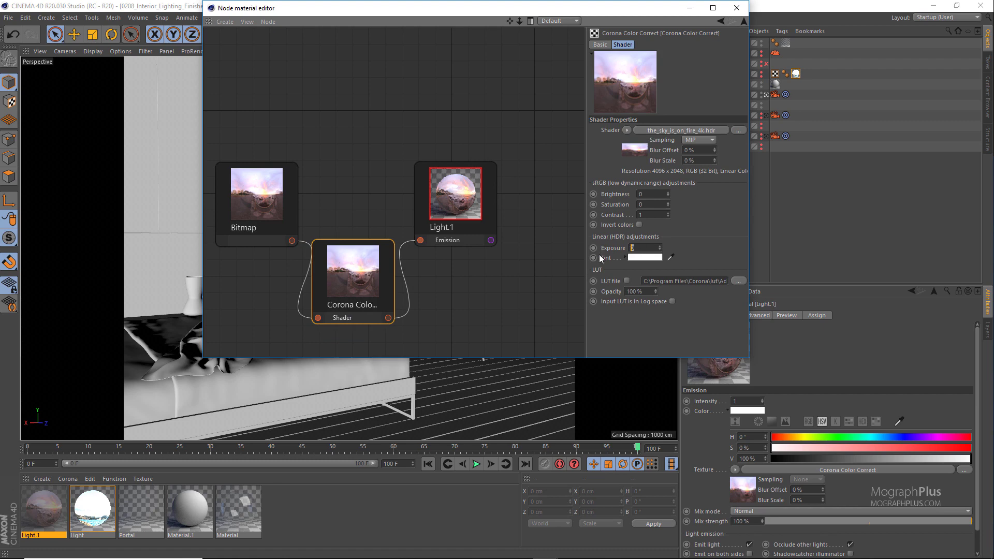
click(737, 7)
Step: Add a Sky object and apply the Light.1 material to it
drag(388, 34, 414, 78)
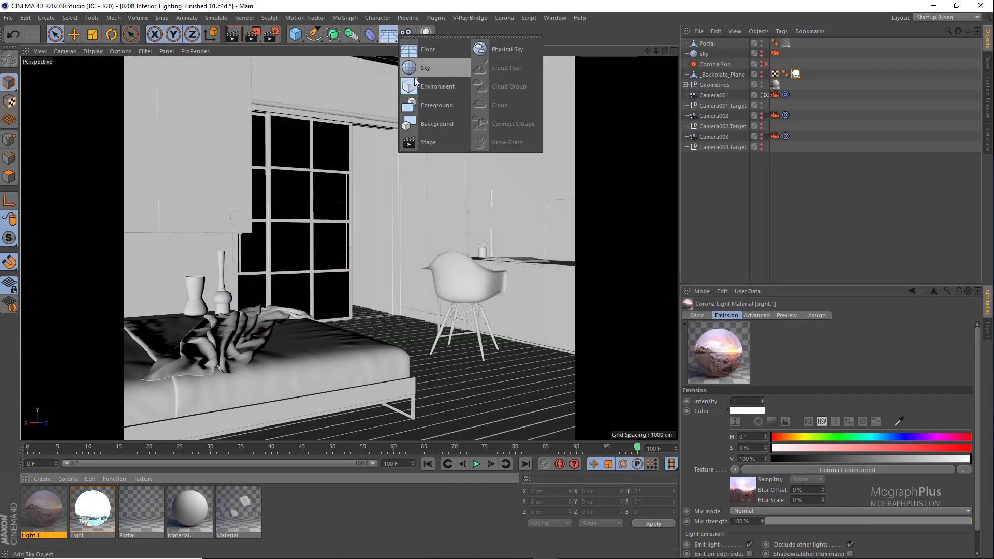
click(418, 67)
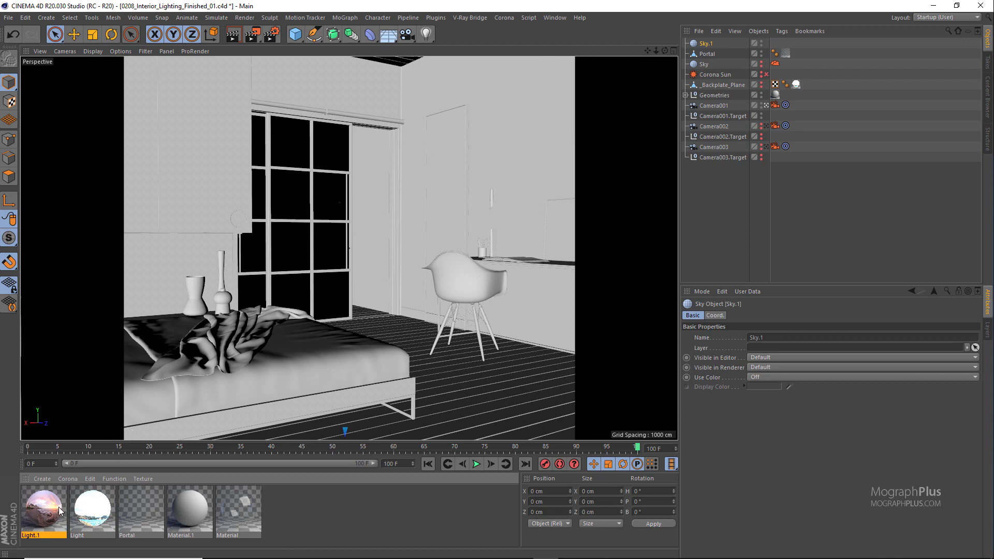
drag(59, 511, 707, 44)
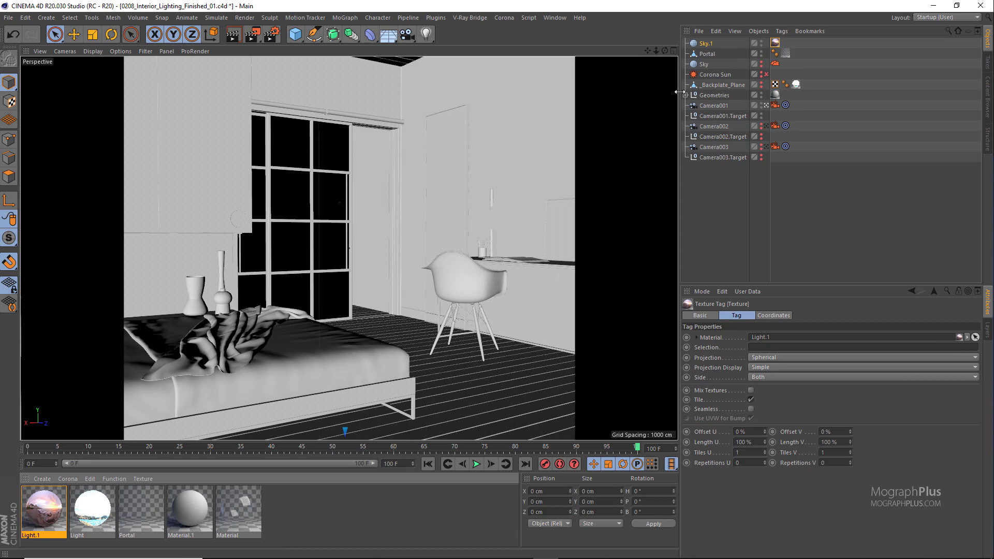
Step: Set the render output width to 800 pixels (800 x 680) and close the render settings
click(271, 34)
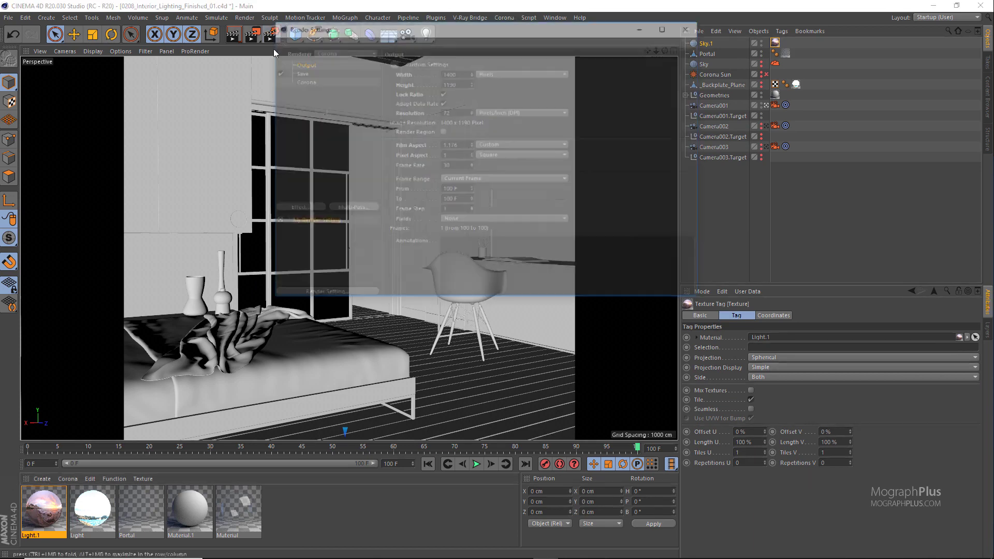
double_click(458, 72)
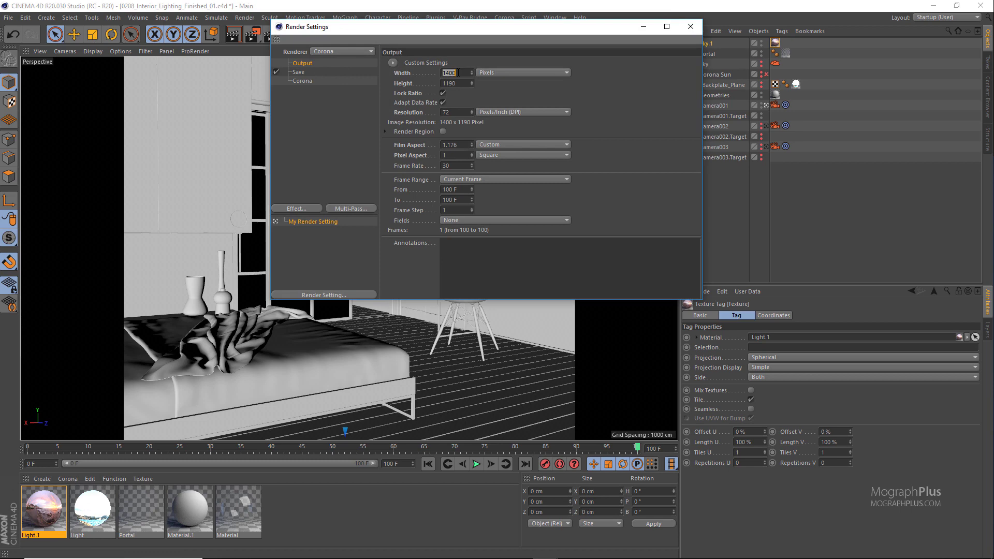
text(800)
key(Return)
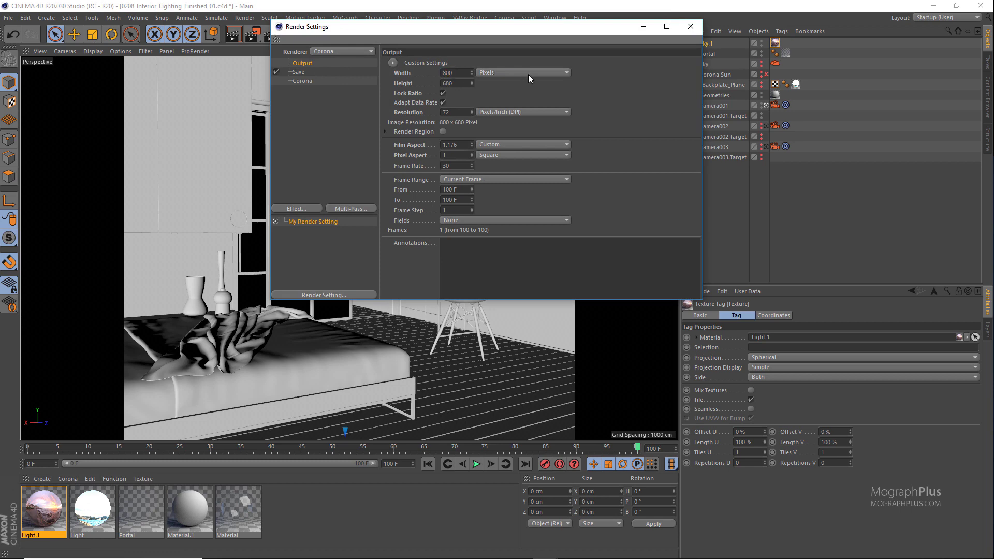
click(691, 27)
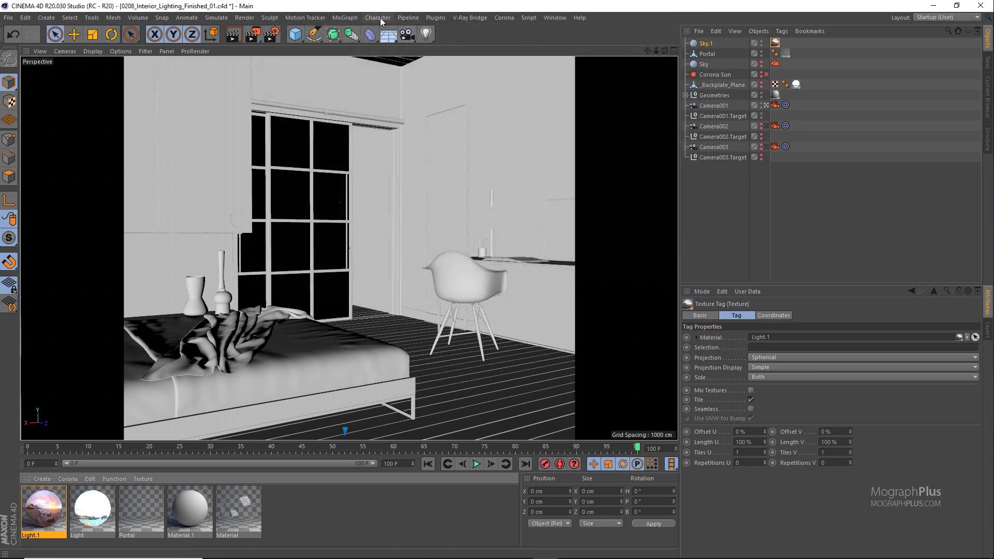
Step: Start a Corona interactive render and move its window up and left
click(502, 18)
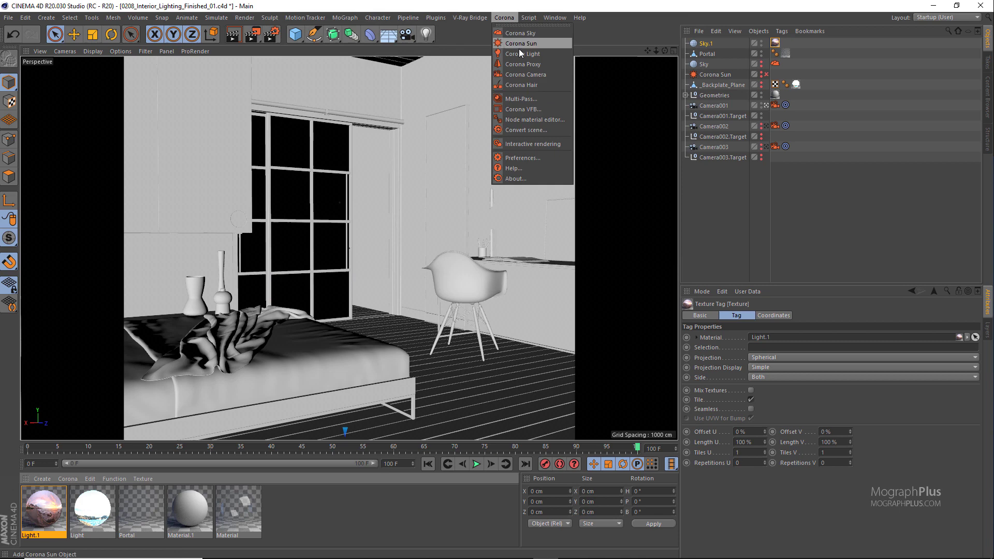
click(553, 142)
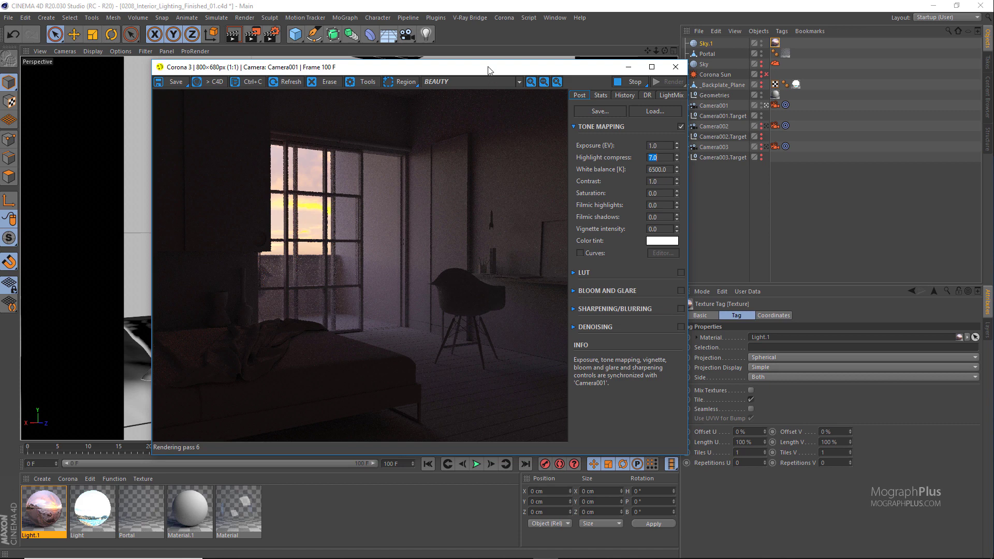
drag(488, 70, 433, 59)
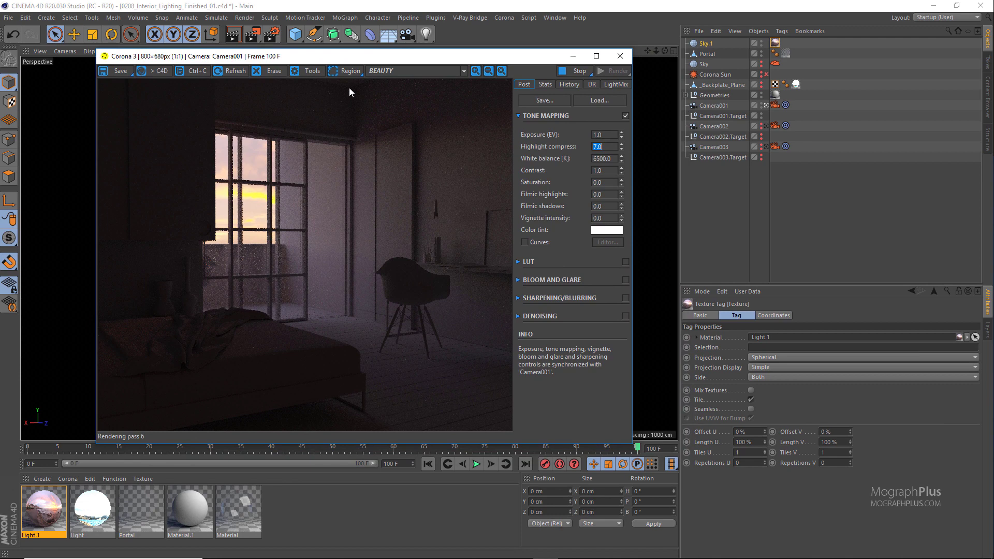
Step: Rotate Sky.1's heading, trying 30° and 90° before settling on 60°
click(706, 43)
click(715, 316)
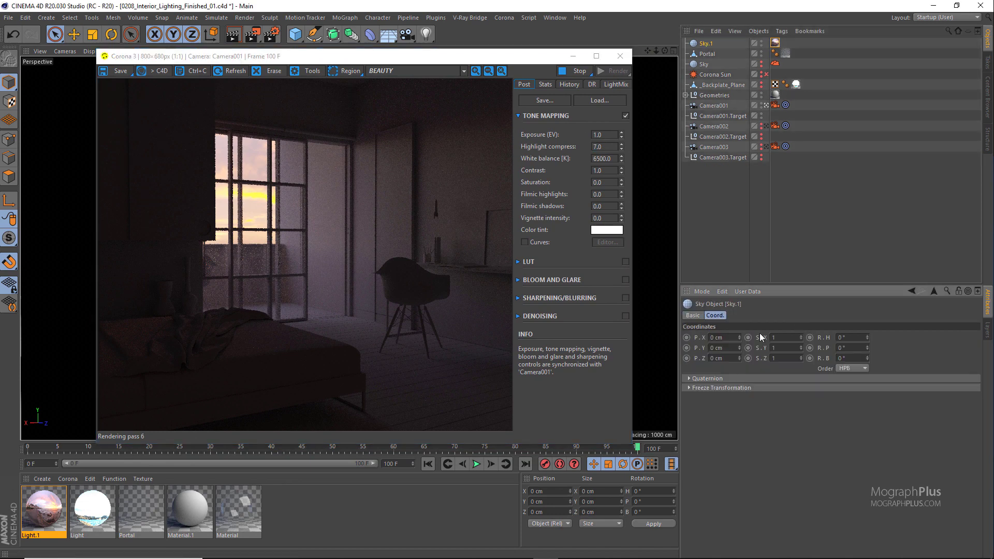
double_click(855, 338)
text(30)
key(Return)
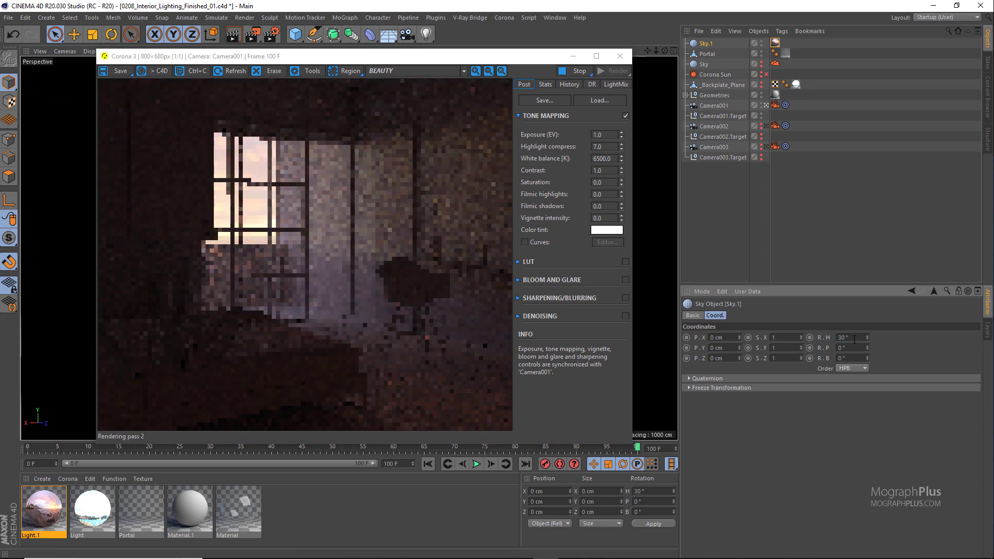
double_click(849, 338)
text(90)
key(Return)
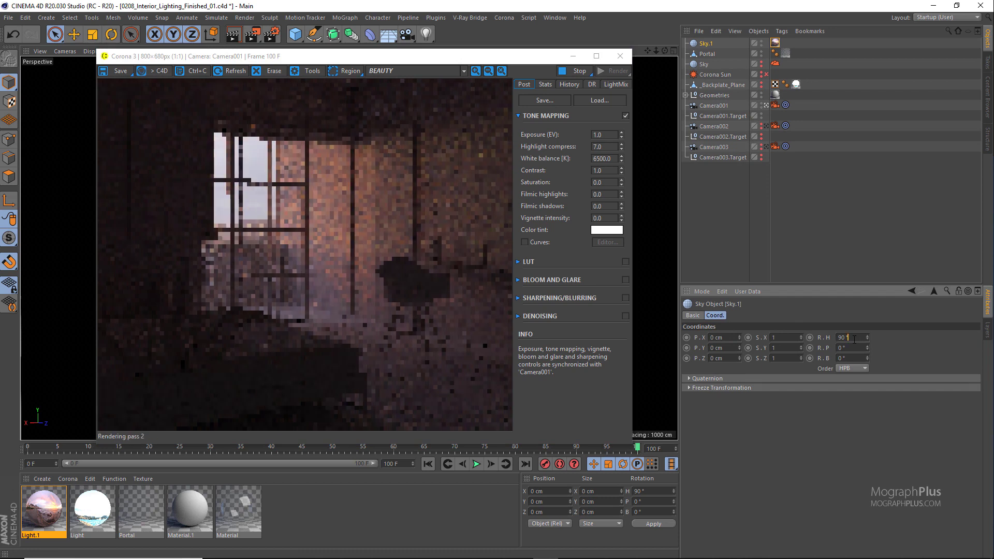
key(Return)
text(60)
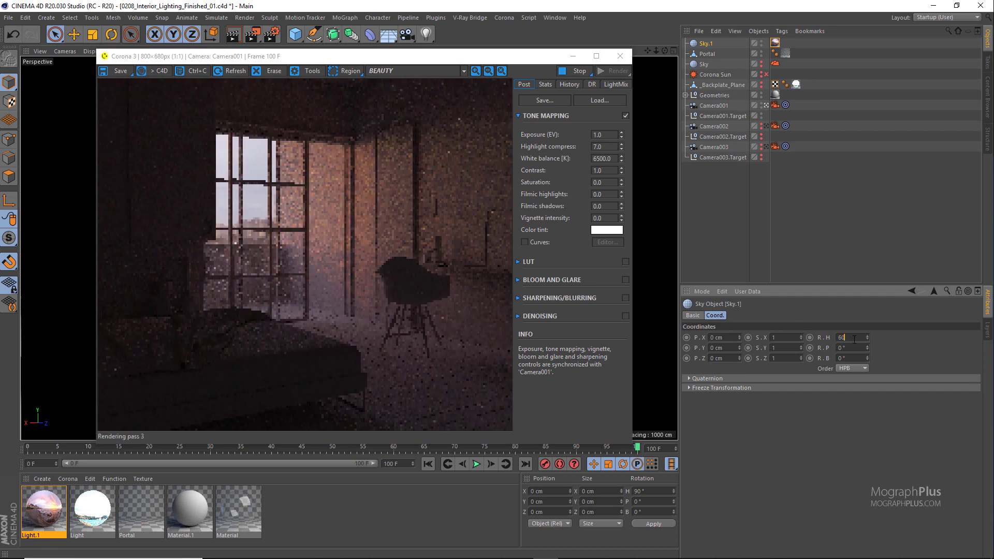
key(Return)
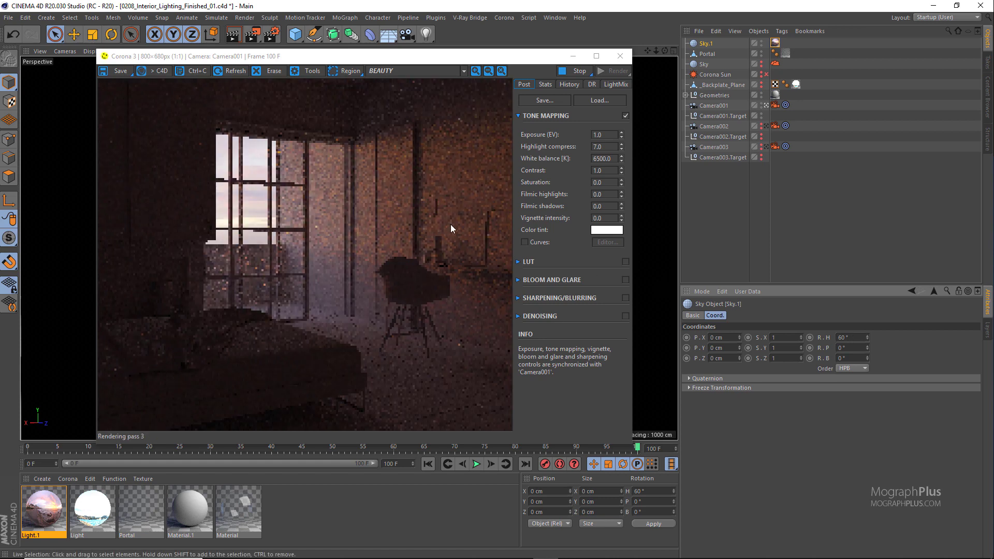
Step: Set the VFB tone mapping to Exposure 3 and Highlight compress 2.5
double_click(607, 136)
text(3)
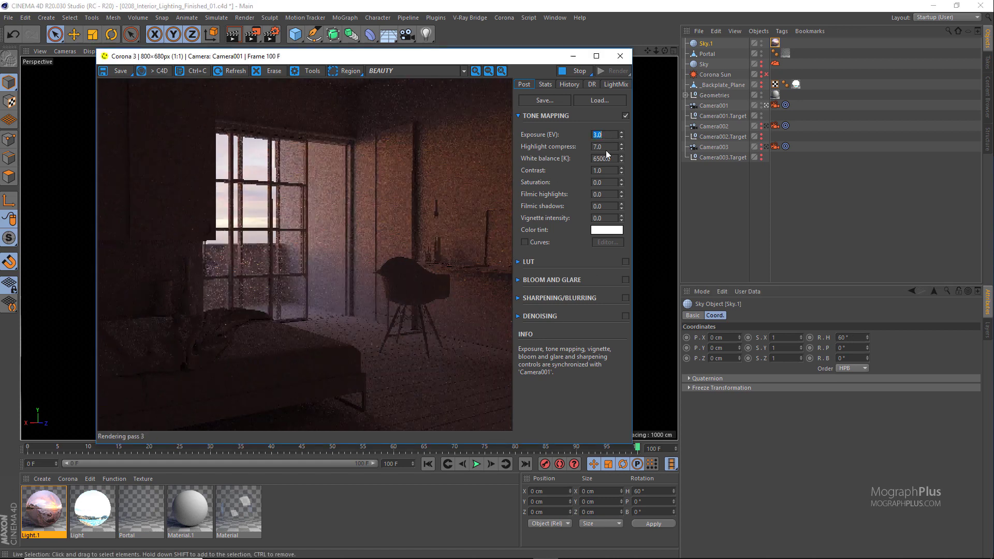
key(Tab)
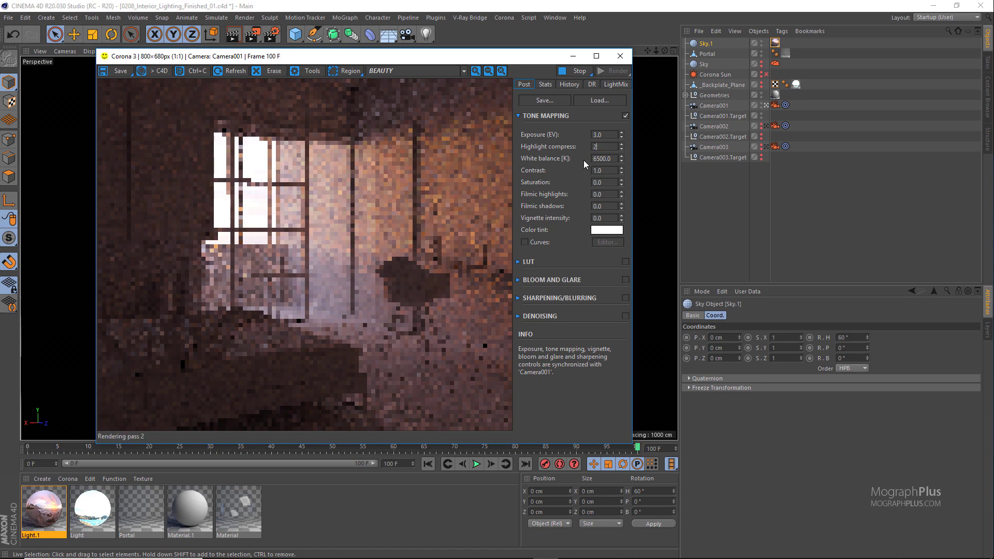
text(2.5)
key(Return)
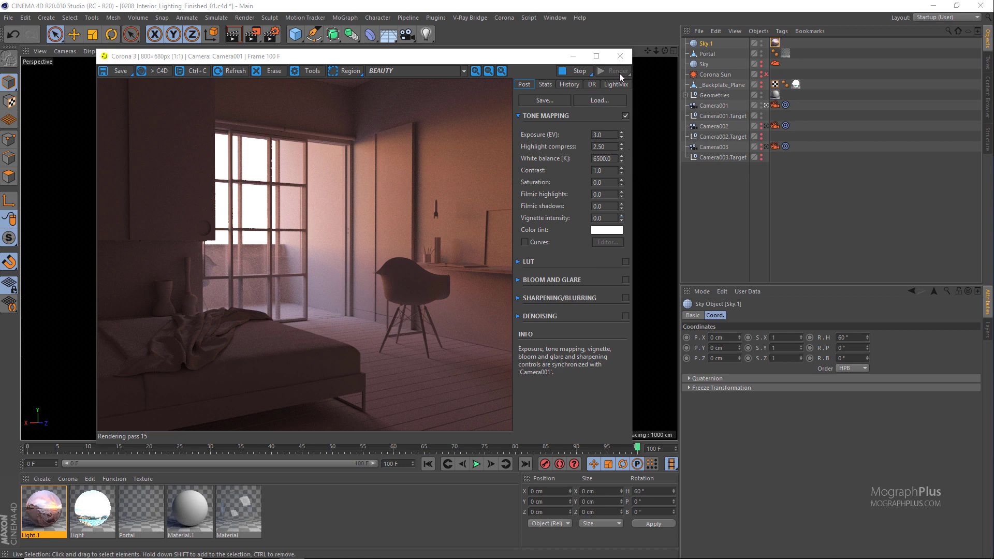
Step: Close the interactive render, leave Camera001's view, and create a new Corona light material
click(621, 56)
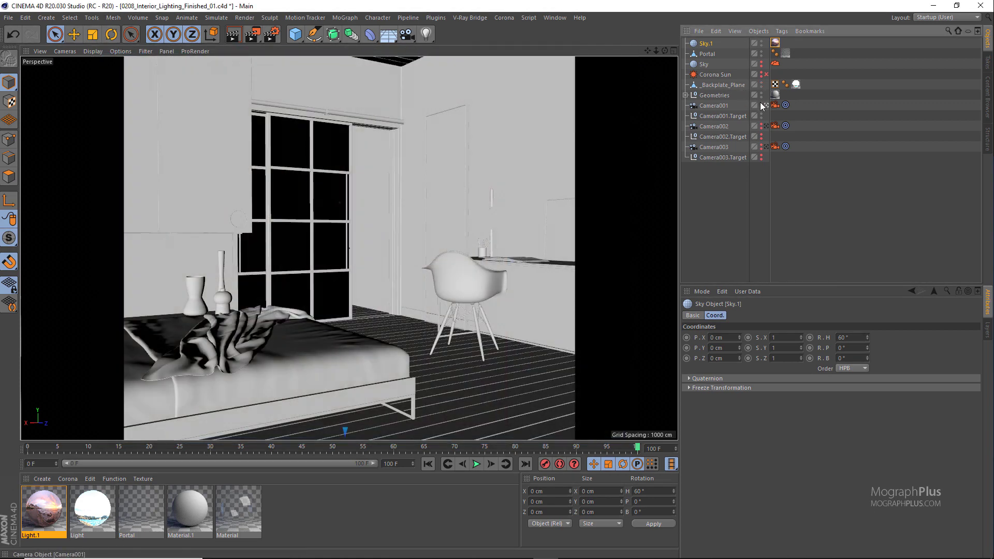
click(762, 104)
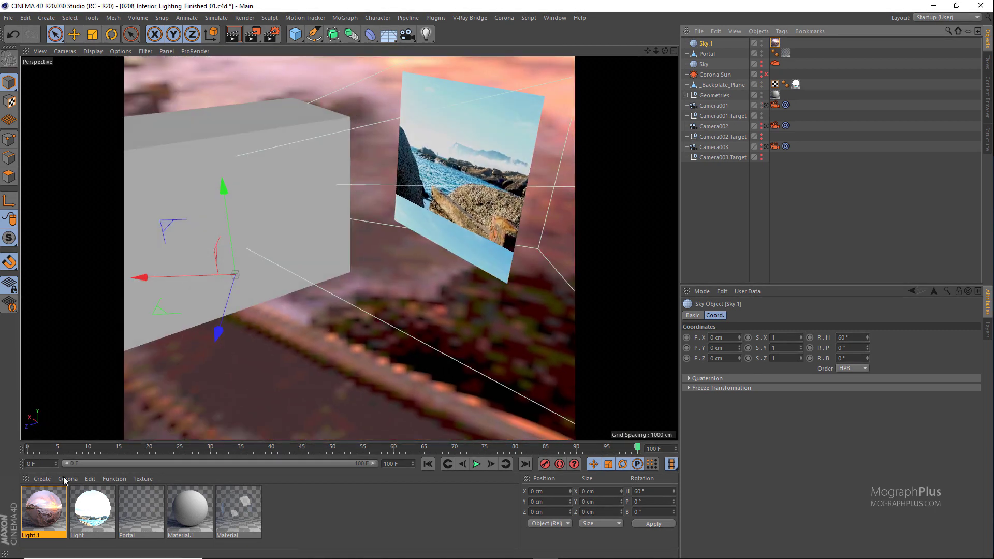
click(73, 478)
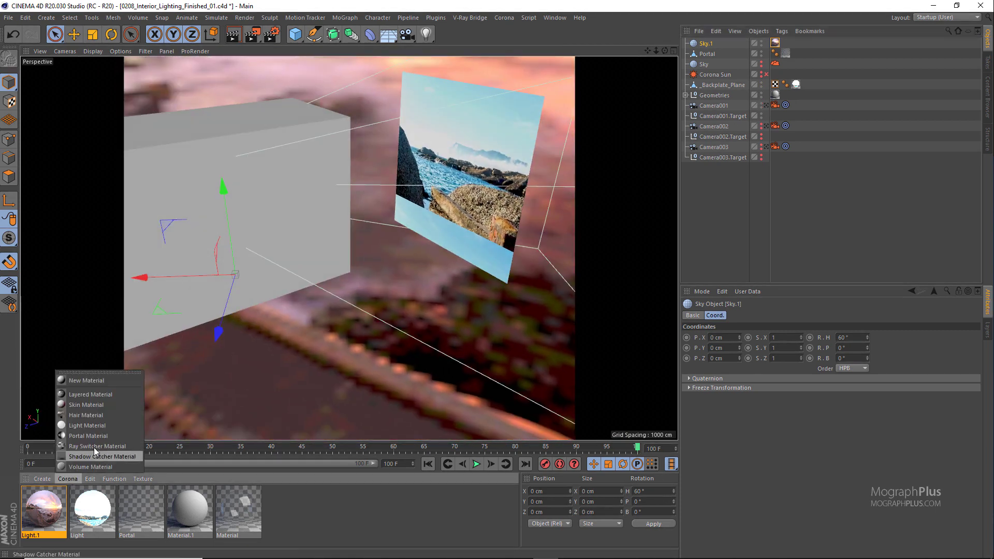
click(108, 423)
Step: Load IMG_0808.jpg as Light.2's emission texture and preview the sunset image full size
double_click(63, 496)
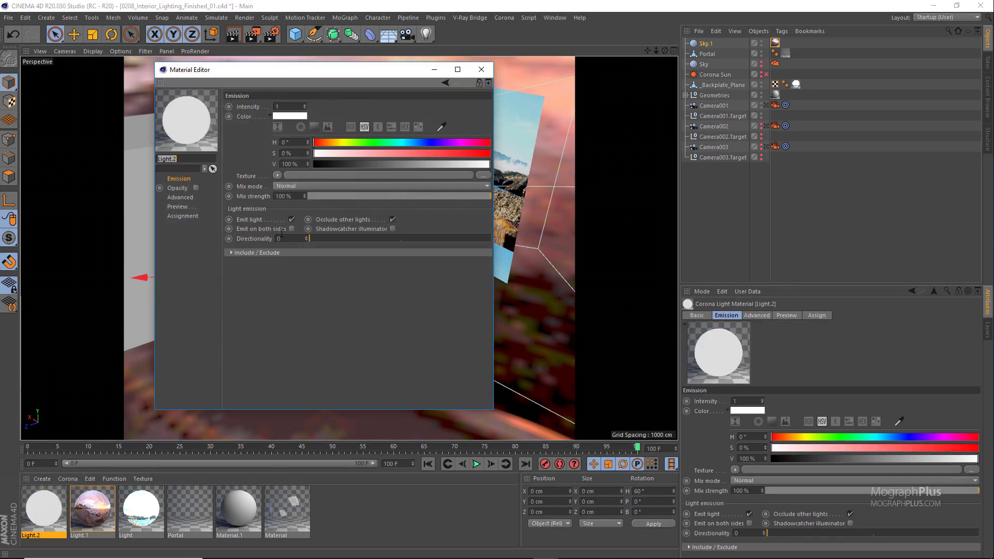
click(305, 176)
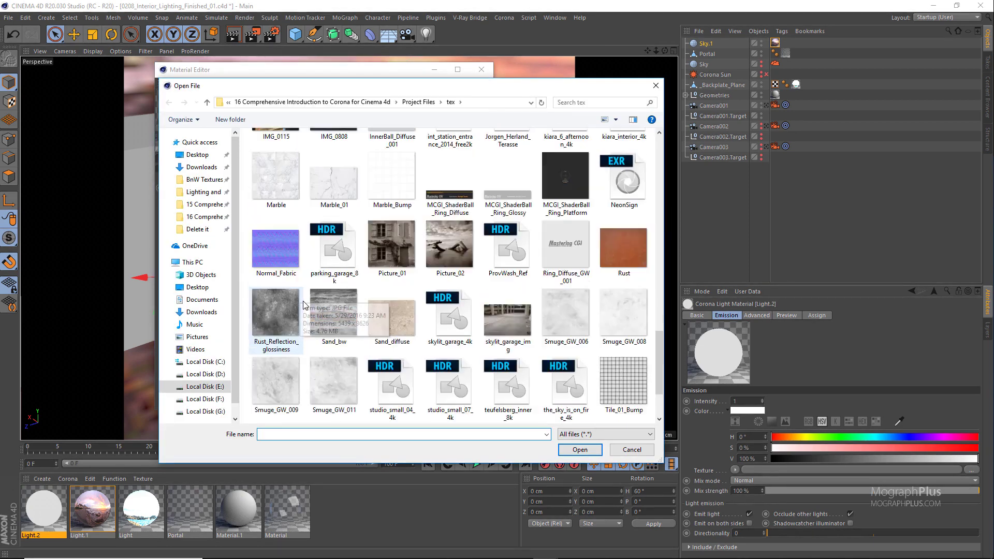
scroll(305, 306, up, 2)
double_click(336, 181)
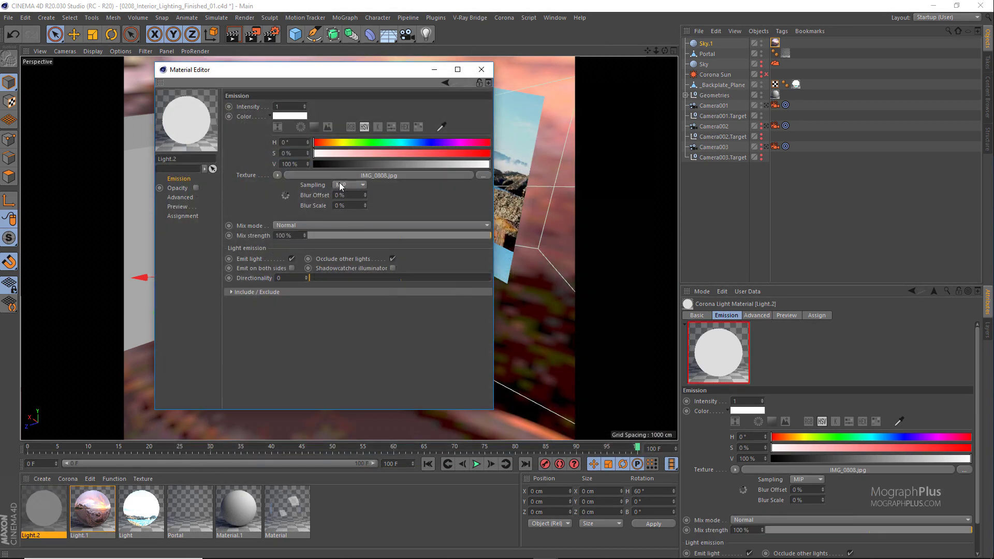
click(285, 191)
right_click(282, 147)
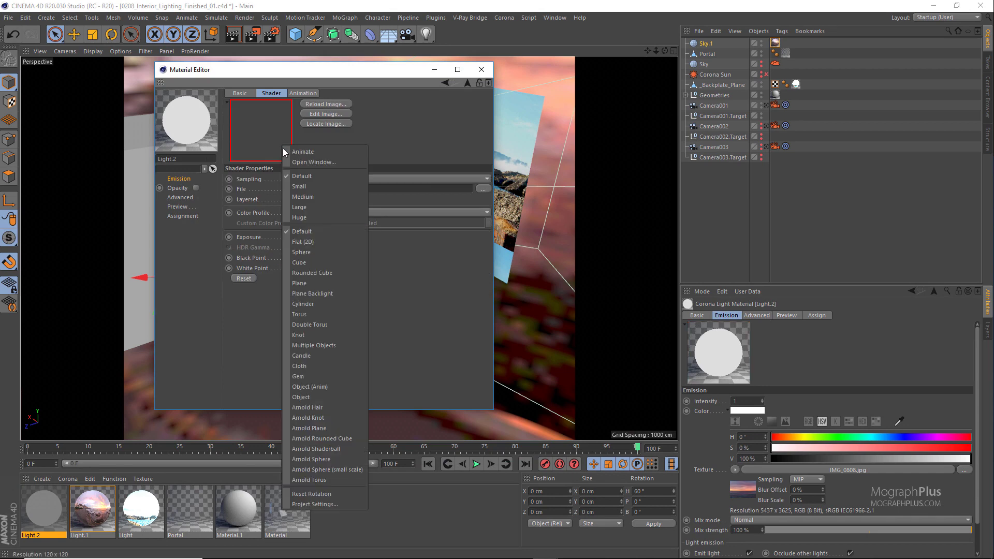
click(313, 162)
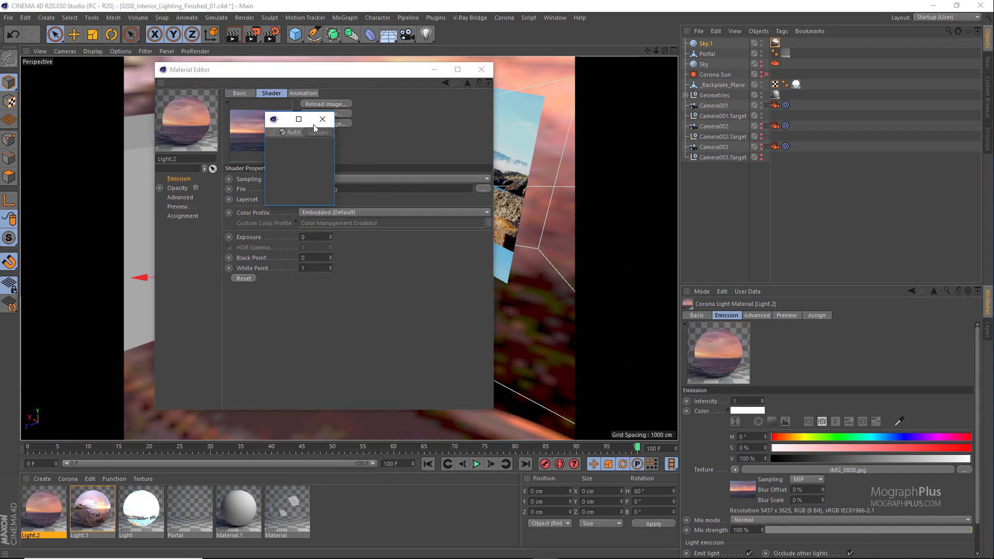
click(299, 119)
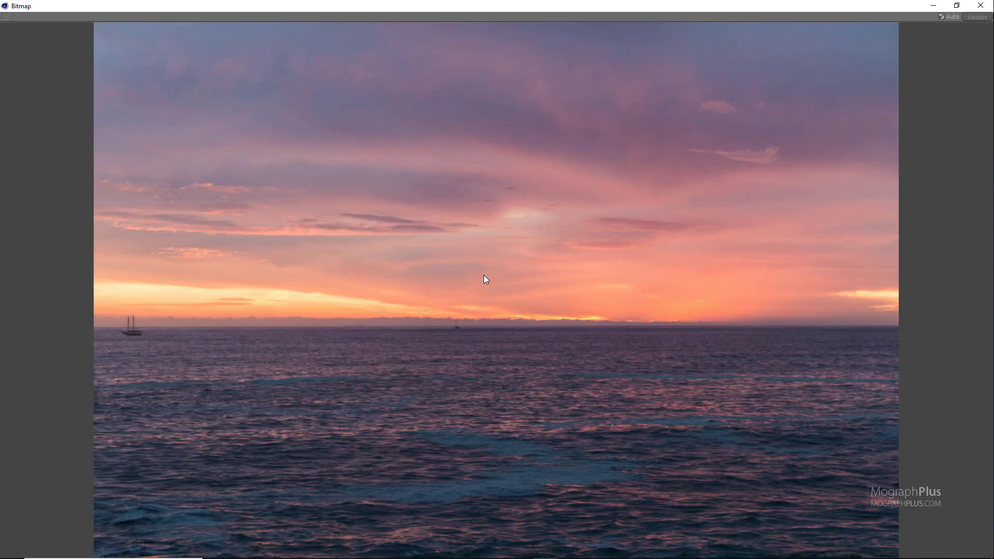
click(984, 7)
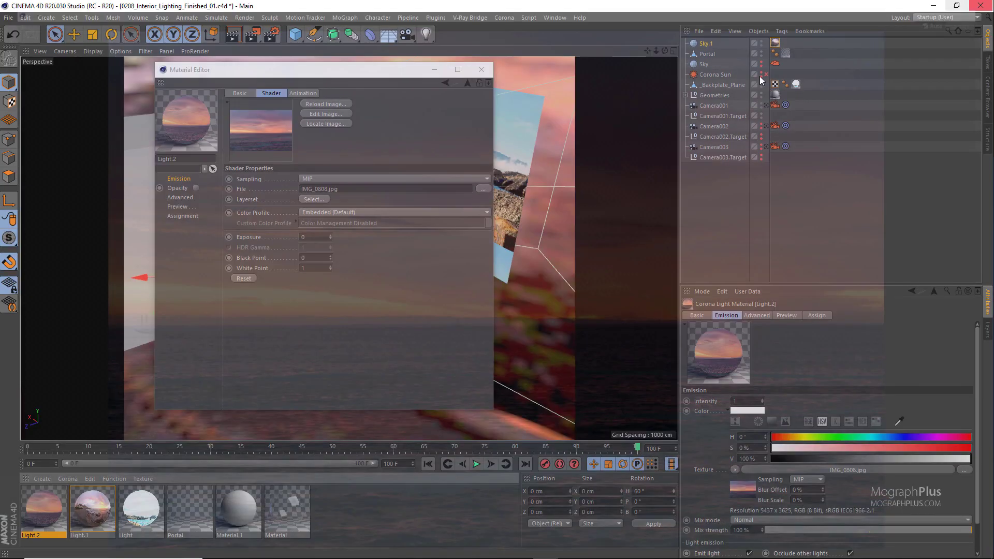
drag(390, 70, 436, 106)
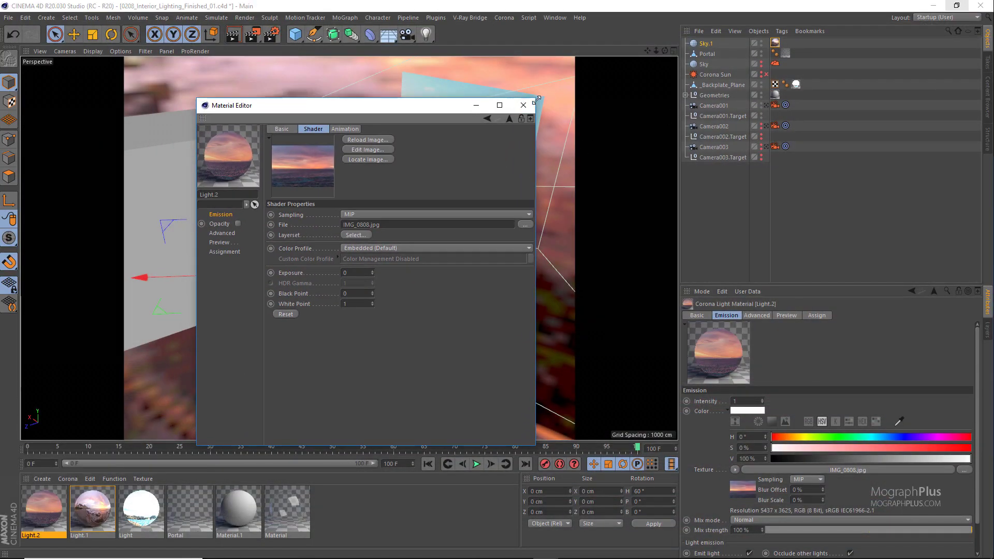
Step: Turn off Light.2's light emission and apply it to the backplate plane
click(521, 106)
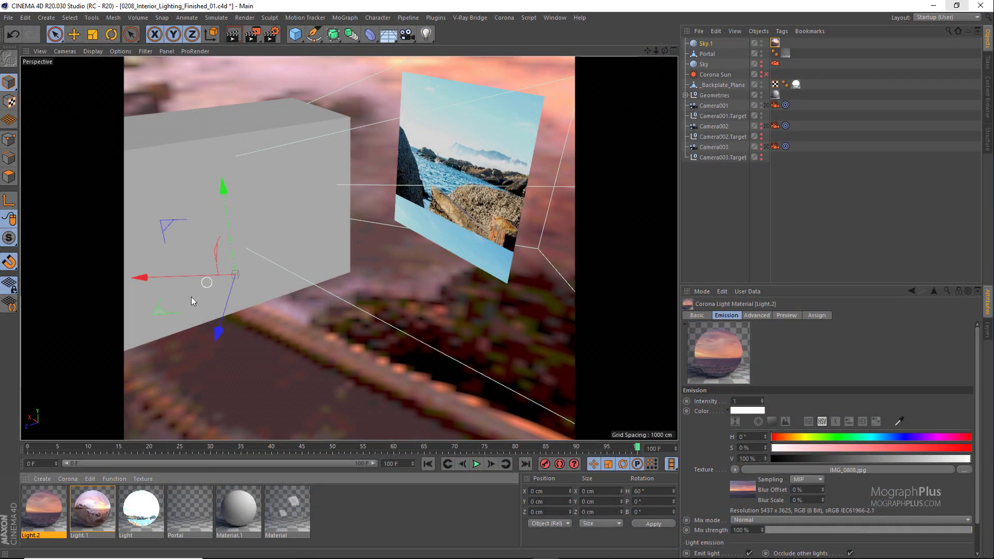
double_click(39, 506)
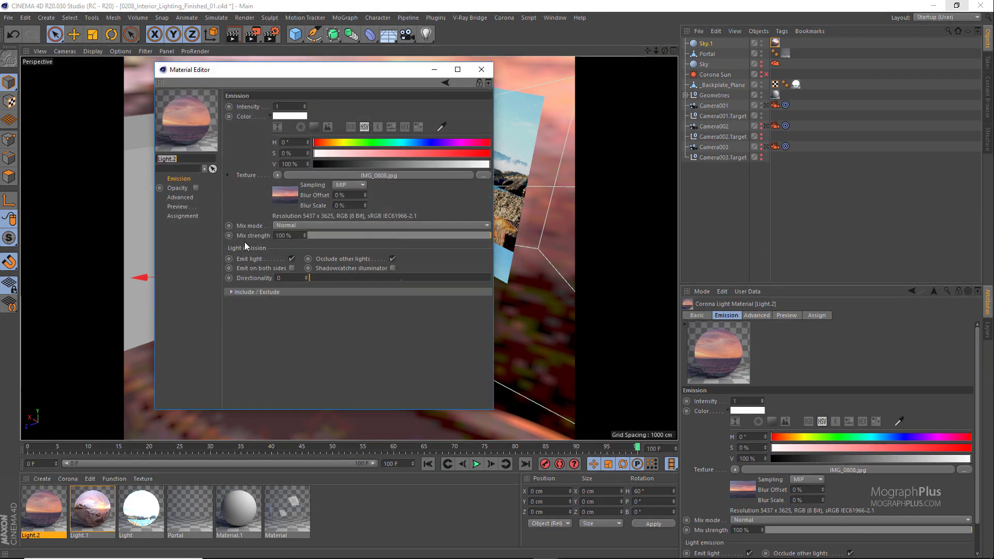
click(291, 258)
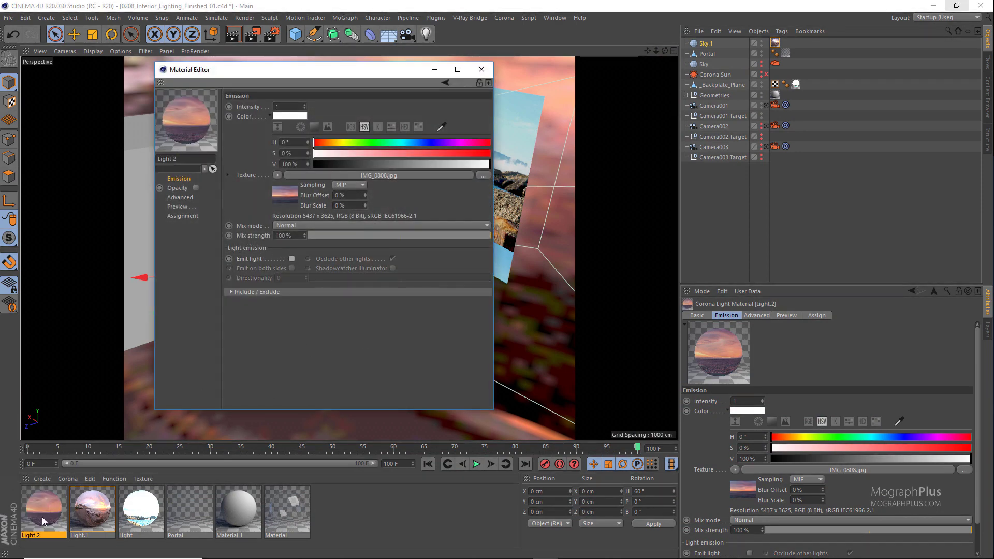
drag(42, 516, 798, 86)
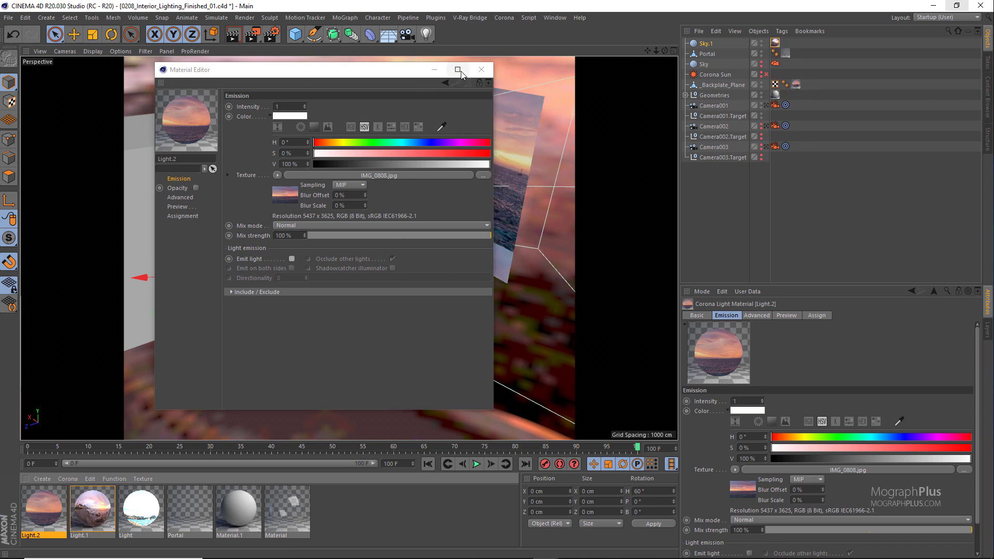
click(481, 70)
Step: View the bedroom through Camera001 and preview the sunset lighting with an interactive render
middle_click(437, 160)
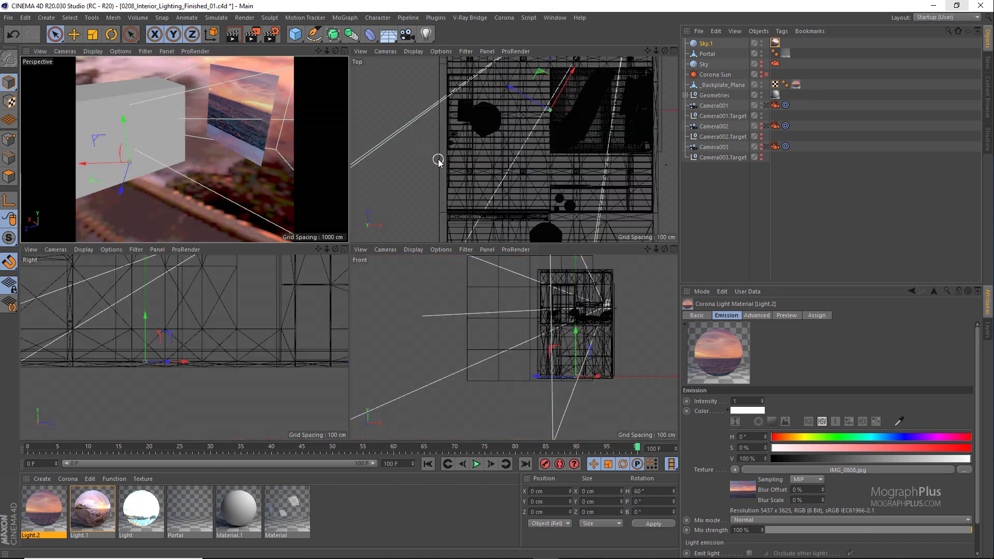
key(F1)
click(767, 105)
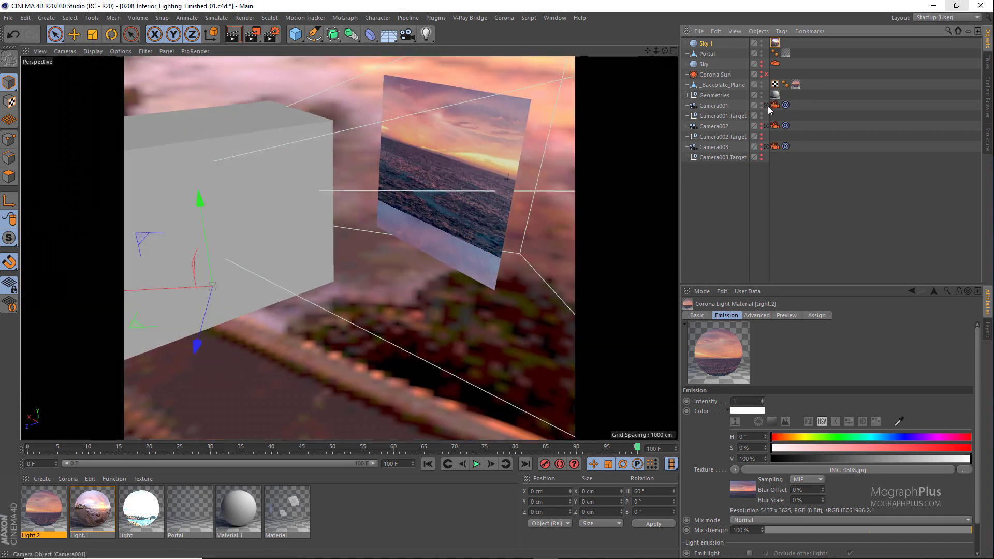
click(504, 18)
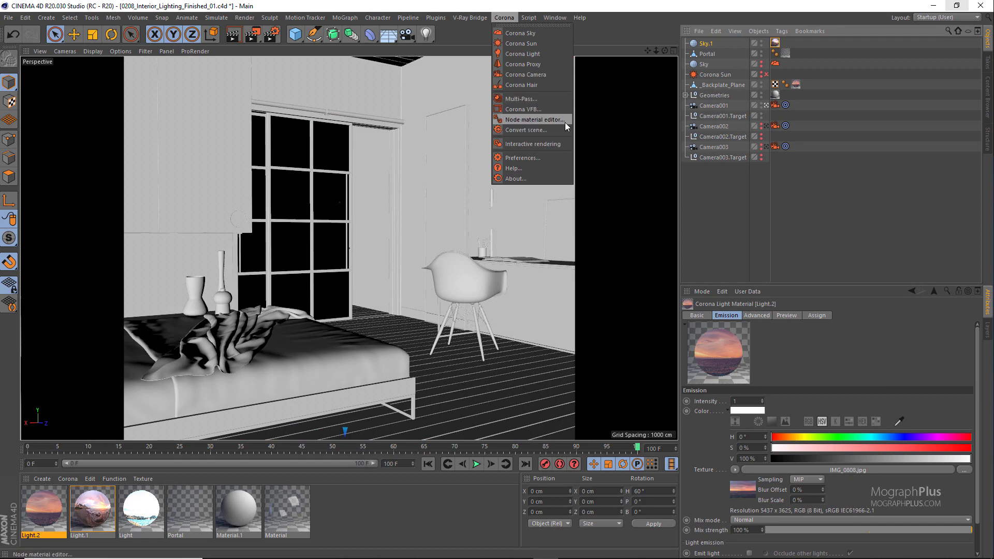
click(534, 144)
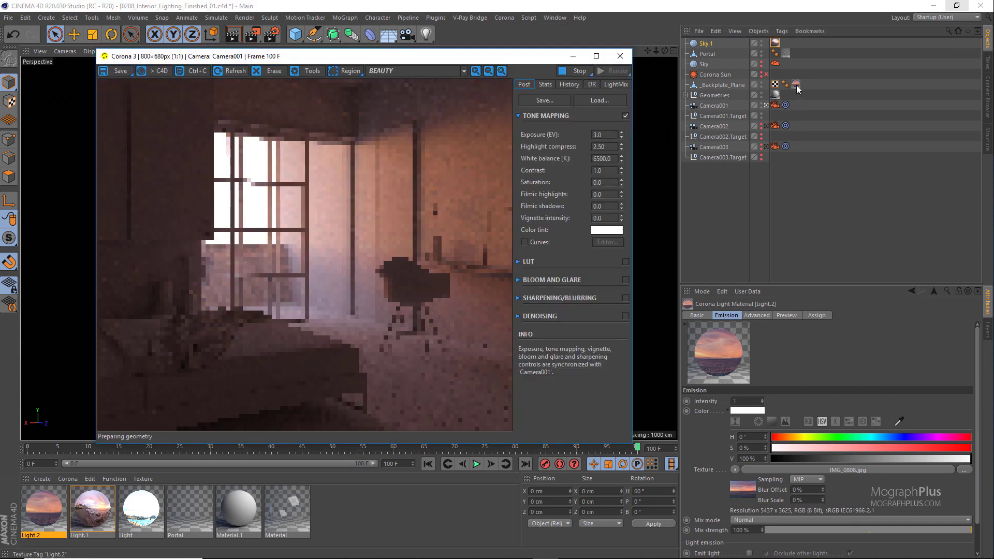
click(775, 43)
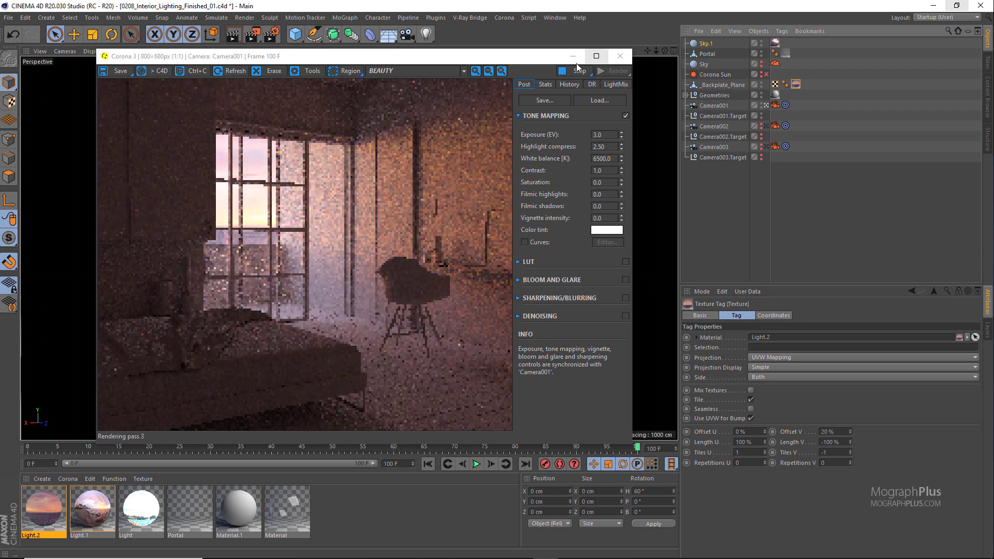
click(620, 56)
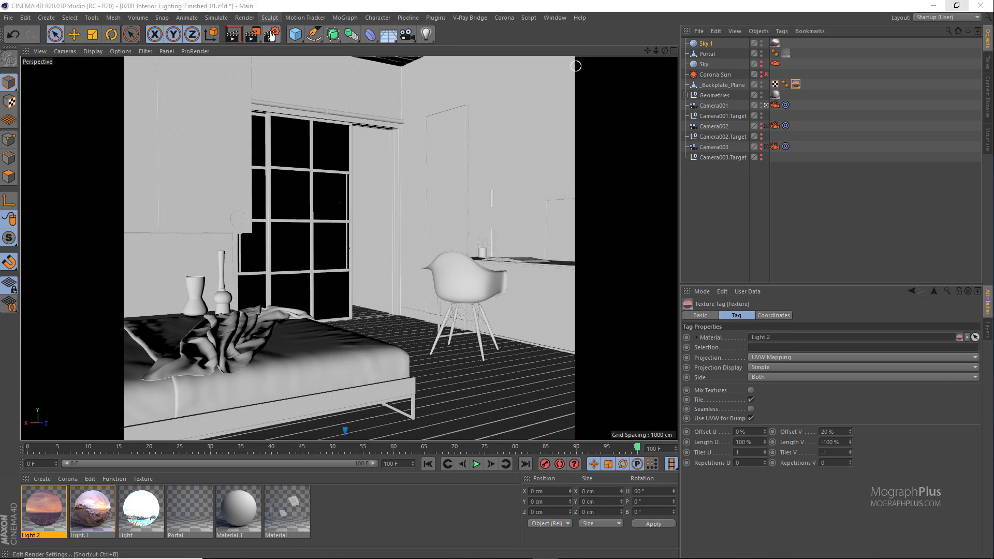
Step: Set the output width back to 1400 and start a full-size render in a maximized VFB
click(271, 35)
text(1400)
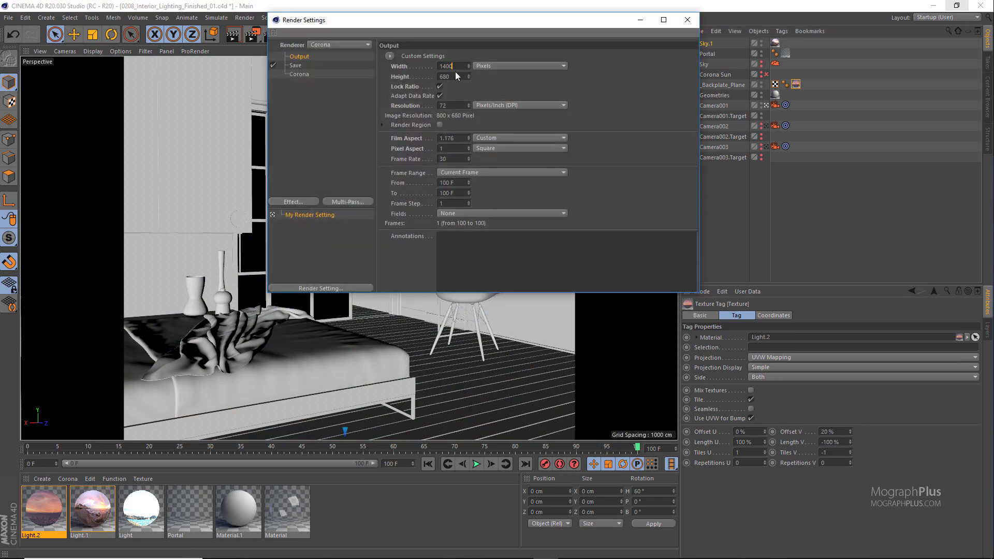
key(Return)
click(683, 24)
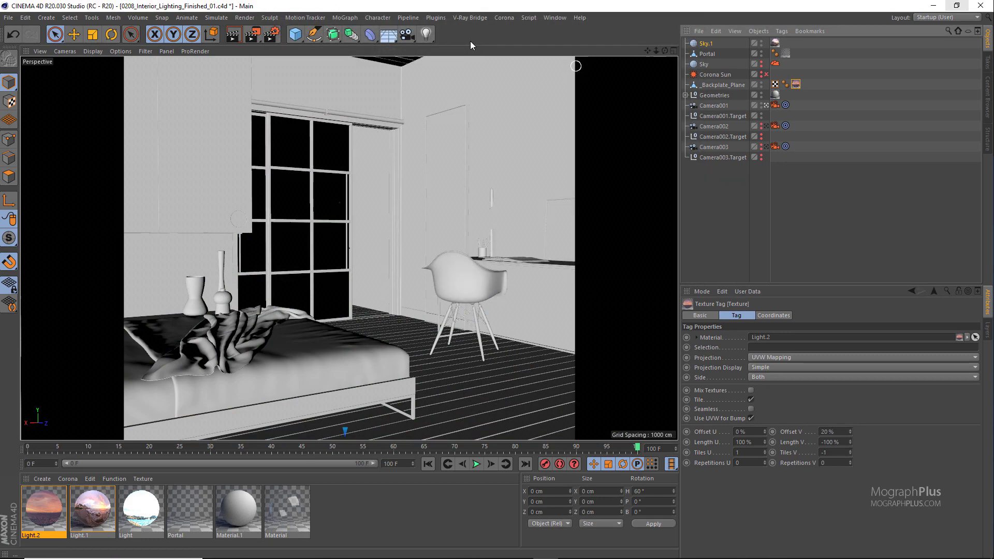
click(254, 35)
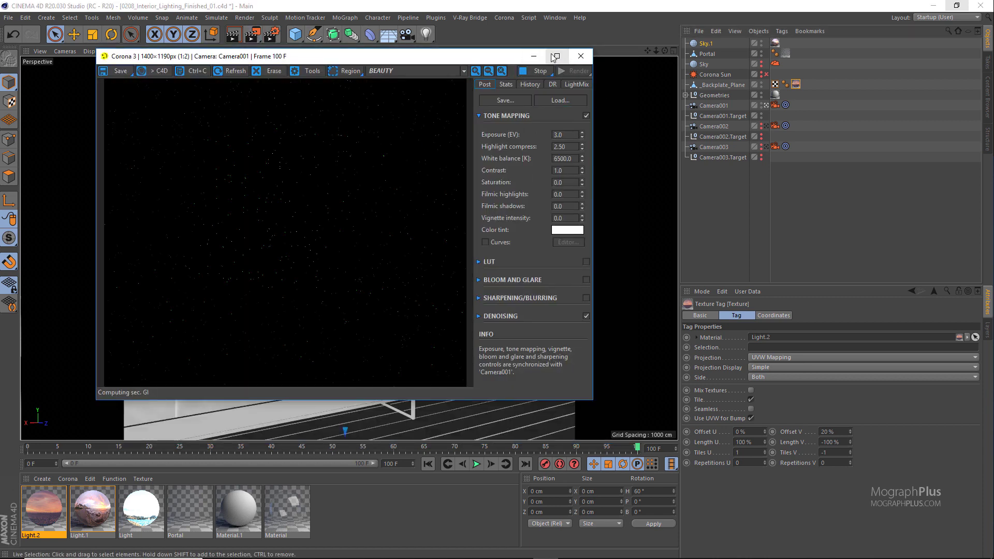
click(557, 56)
scroll(463, 365, up, 1)
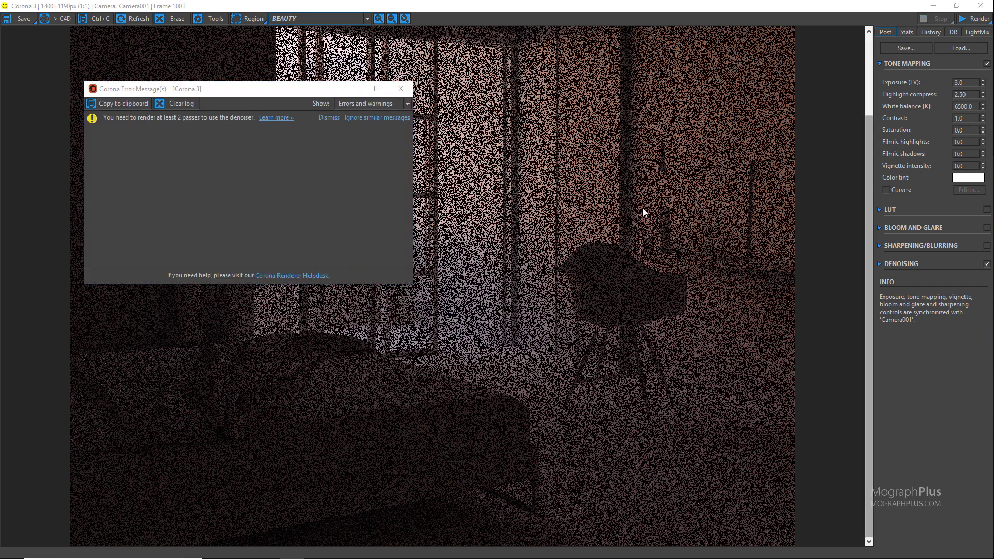
Step: Dismiss the denoiser warning and open 0208_Interior_Lighting_02.cxr maximized in Corona Image Editor
click(401, 88)
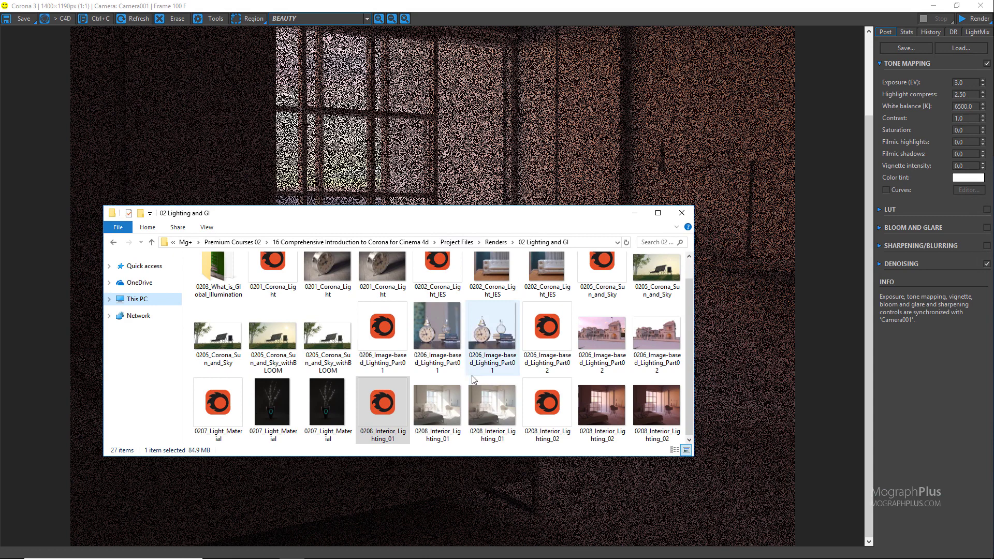
double_click(547, 404)
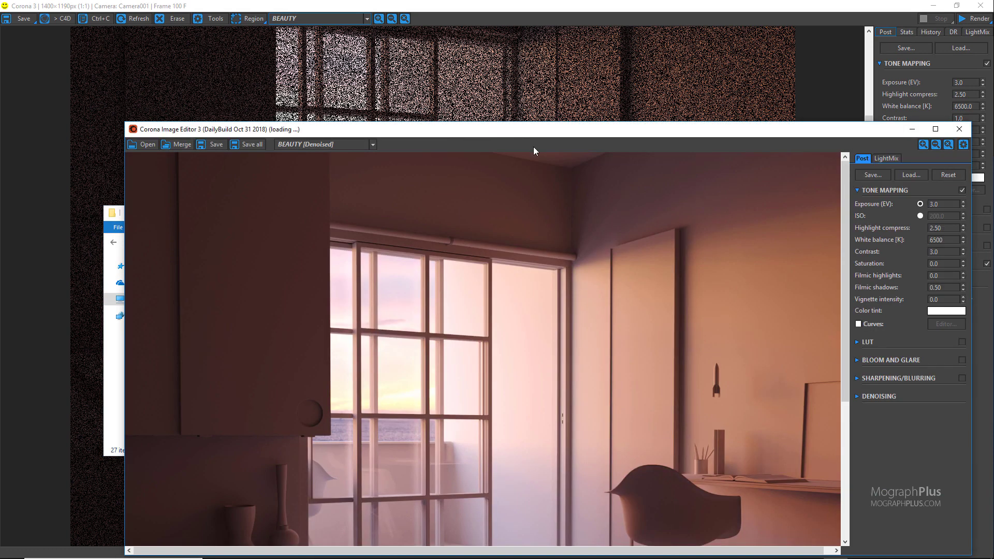
click(936, 132)
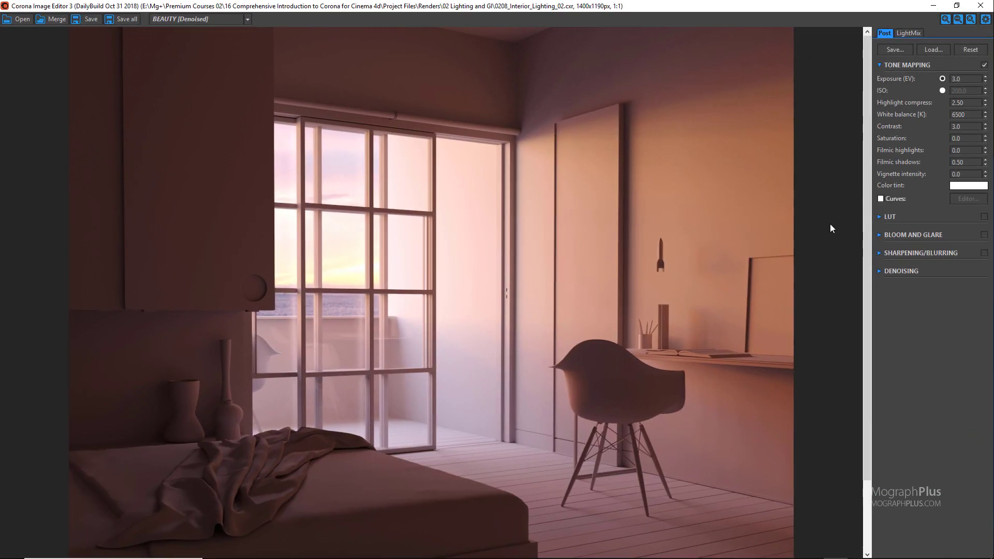
drag(868, 213, 868, 234)
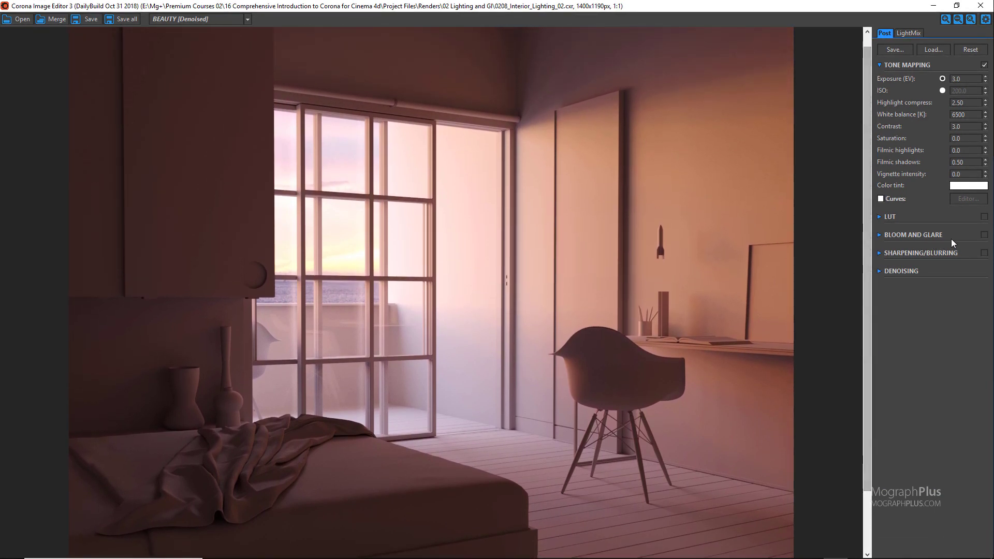
double_click(967, 126)
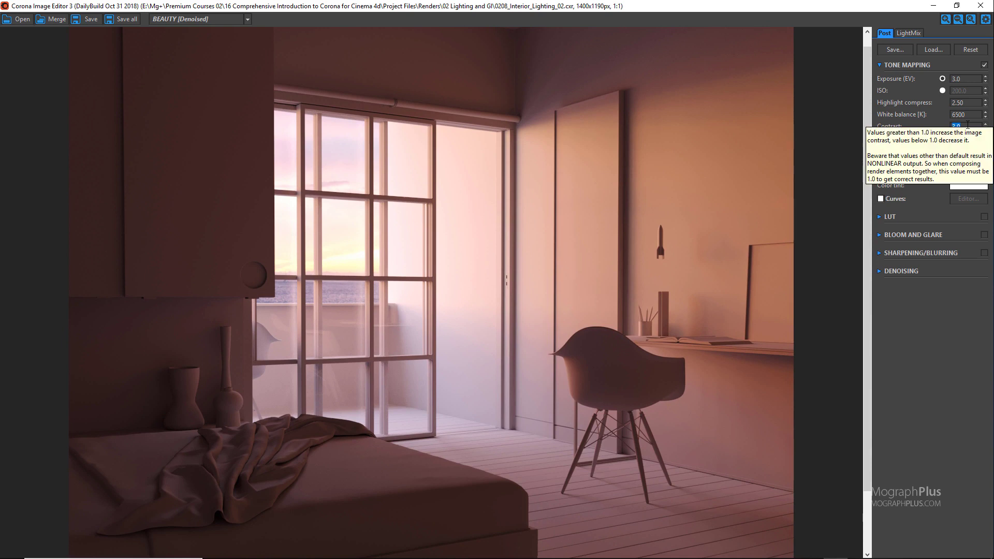
click(963, 162)
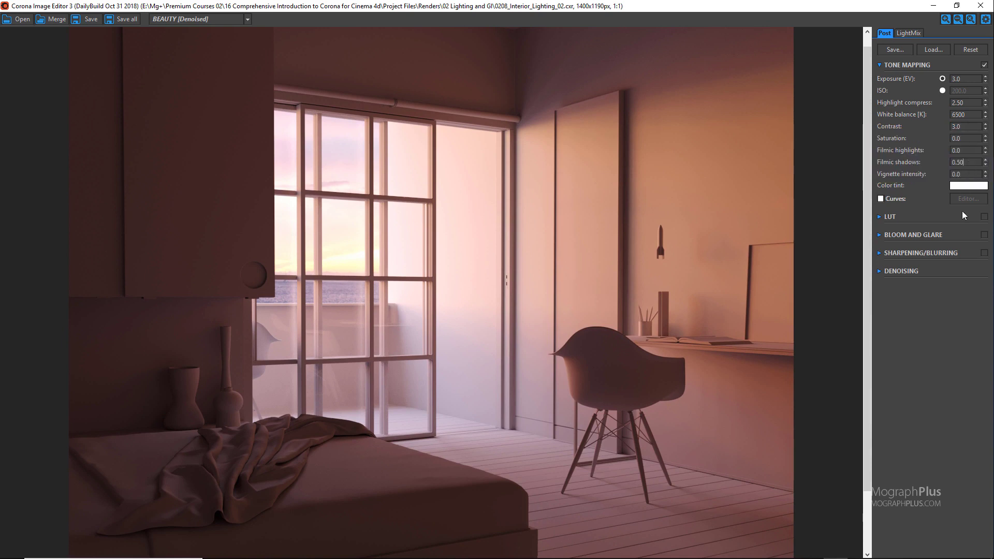
drag(288, 369, 300, 325)
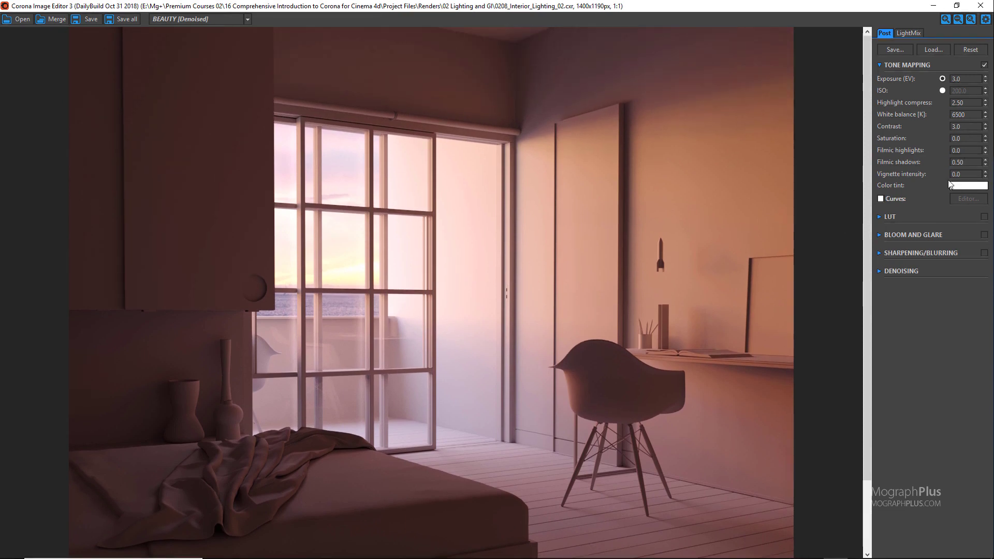
Step: Compare Contrast 1.0 against 3.0, keeping Contrast at 3.0
double_click(966, 127)
text(1)
key(Return)
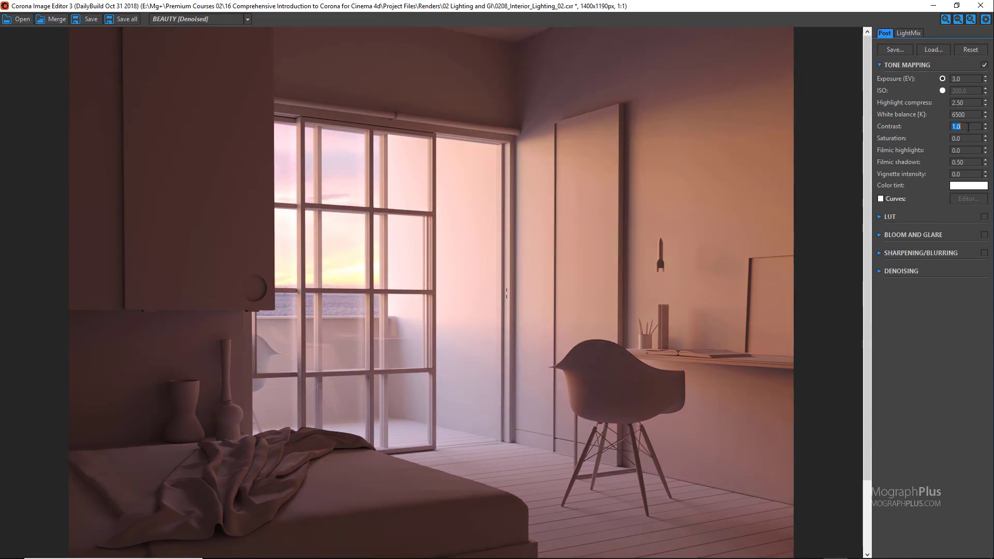
text(3)
key(Return)
Step: Compare Filmic shadows 0 against 0.50, keeping 0.50, and reframe the room
drag(460, 290, 457, 222)
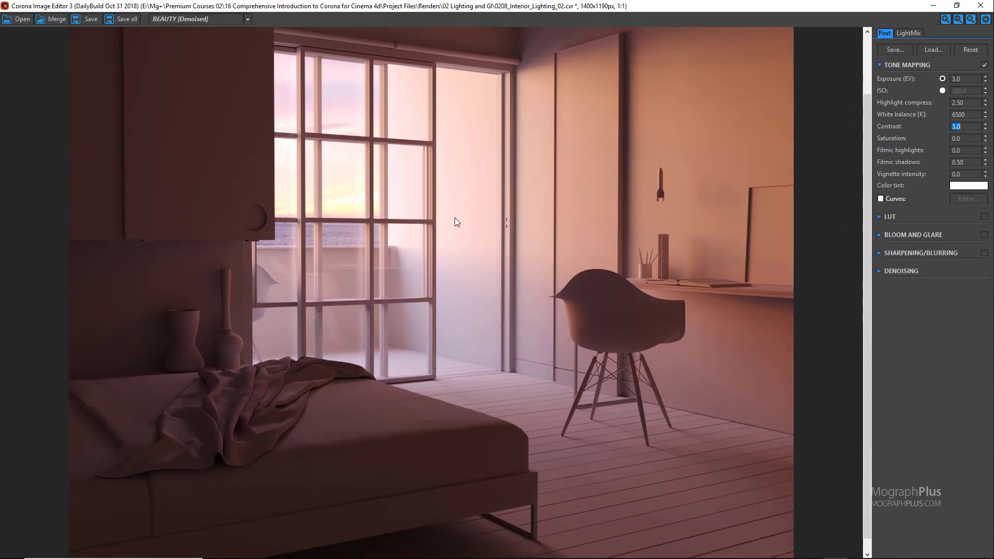
double_click(966, 162)
text(0)
key(Return)
key(BackSpace)
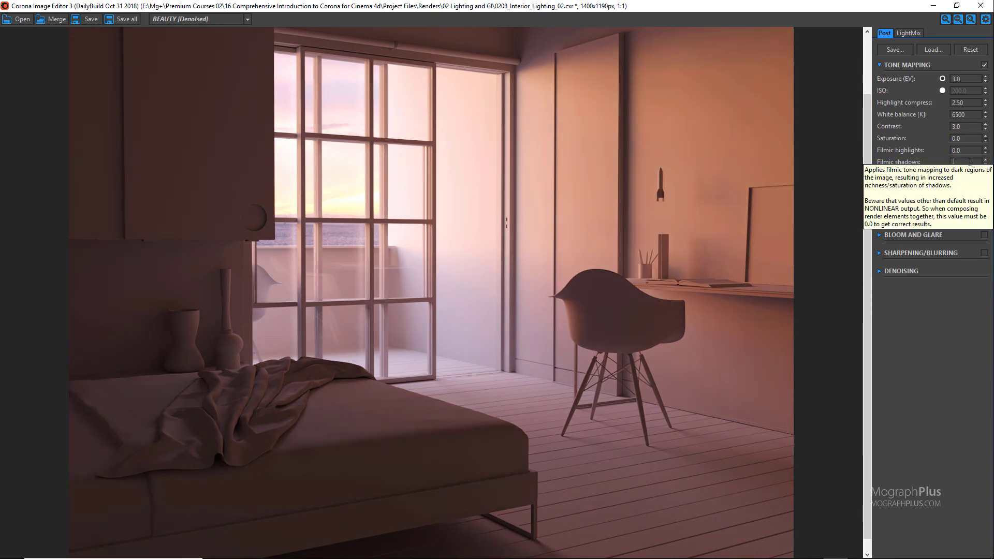
text(.5)
key(Return)
scroll(379, 288, up, 2)
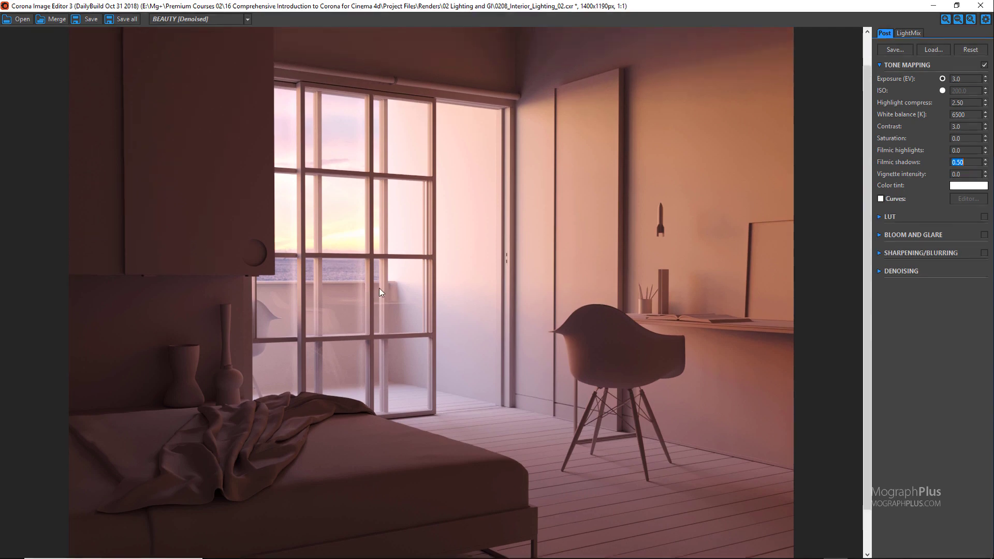
drag(377, 321, 377, 260)
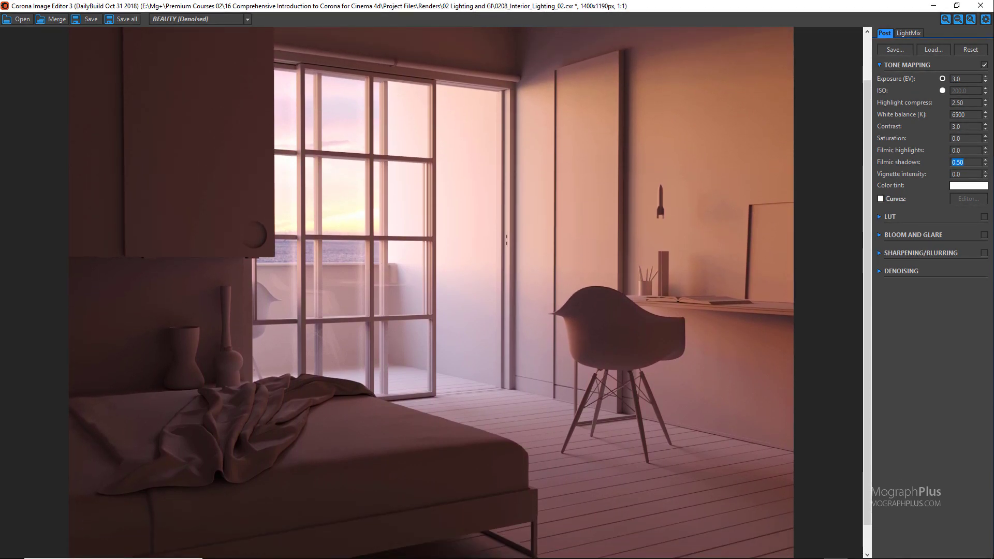